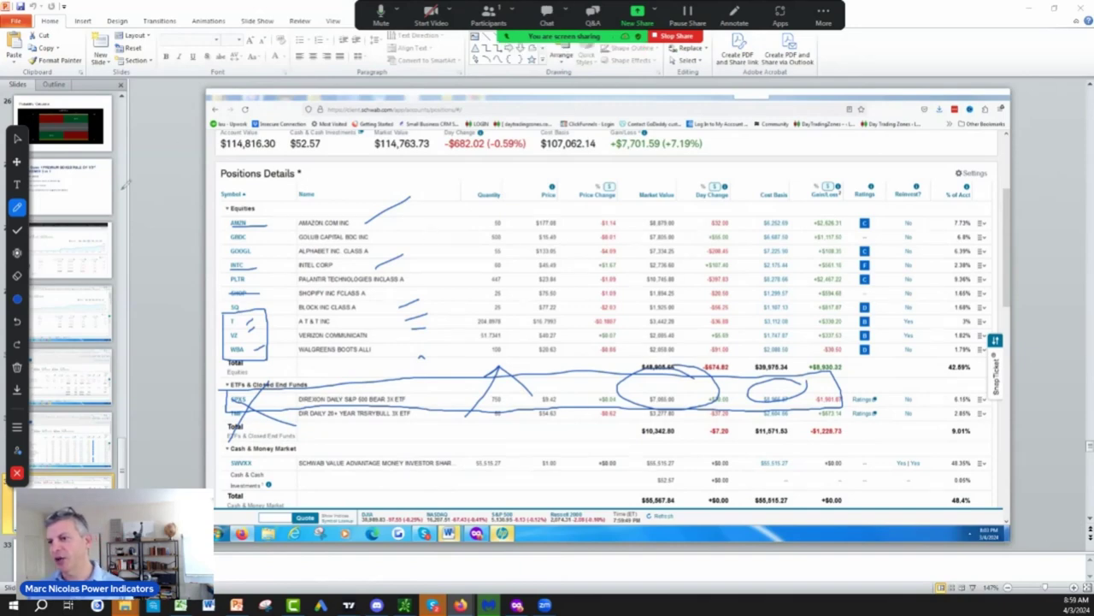
Review the brokerage positions slides and the Total Value summary slide in the presentation
click(17, 139)
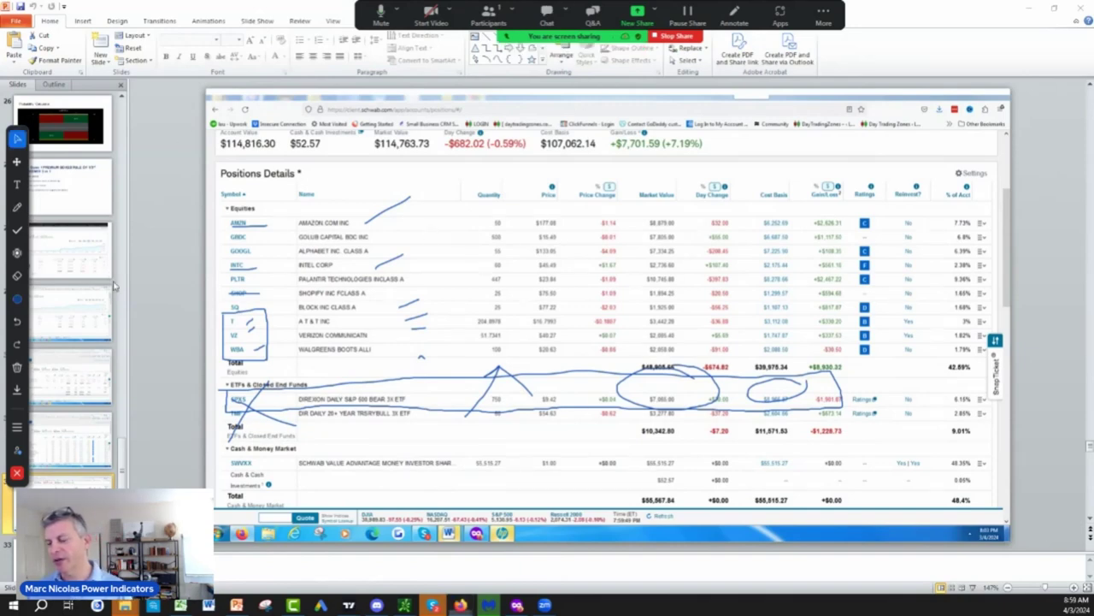
click(96, 388)
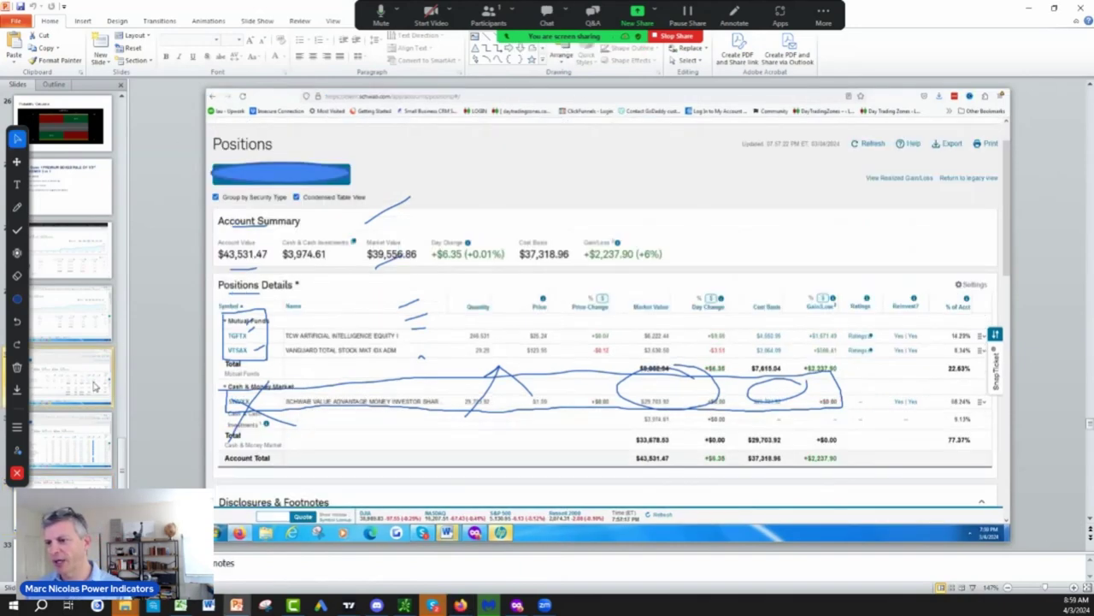
click(91, 451)
click(92, 500)
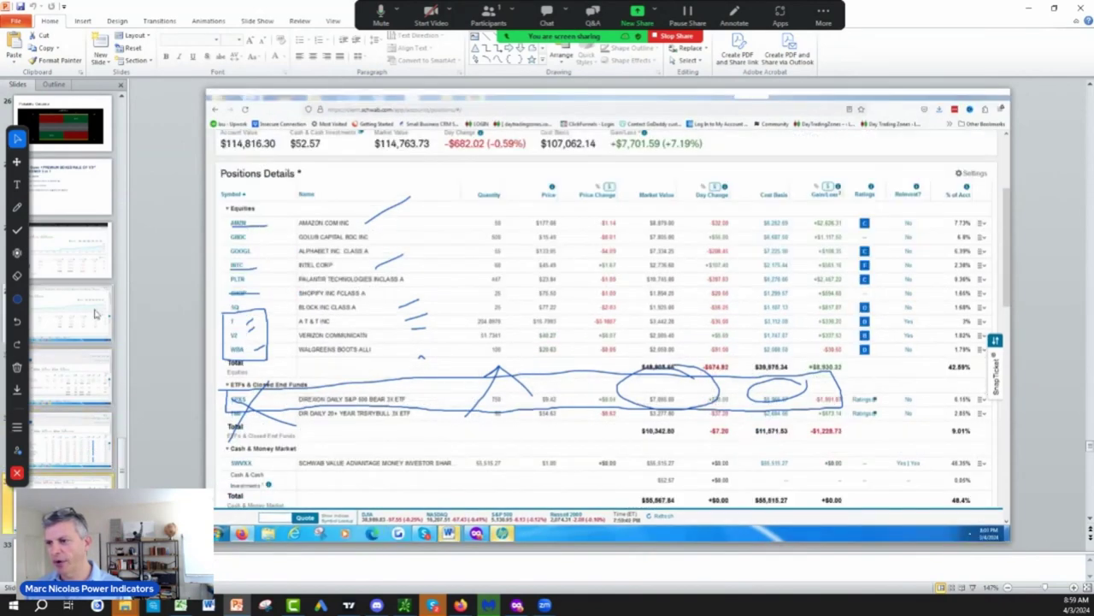
click(83, 260)
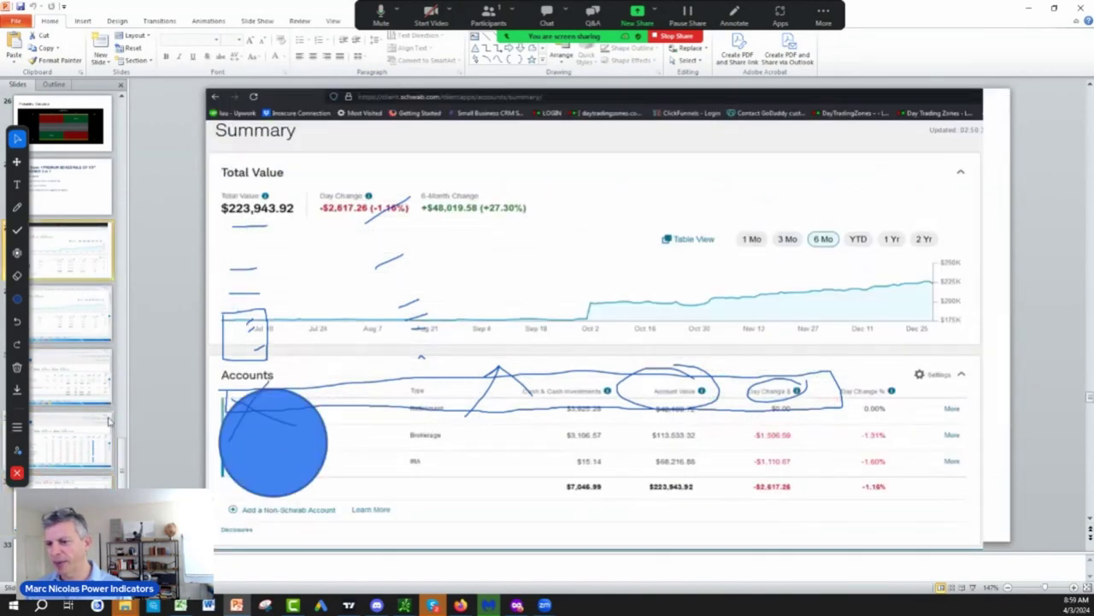
Switch to the patent image in Skype and clear all annotation drawings from the screen
click(1029, 13)
mouse_move(434, 607)
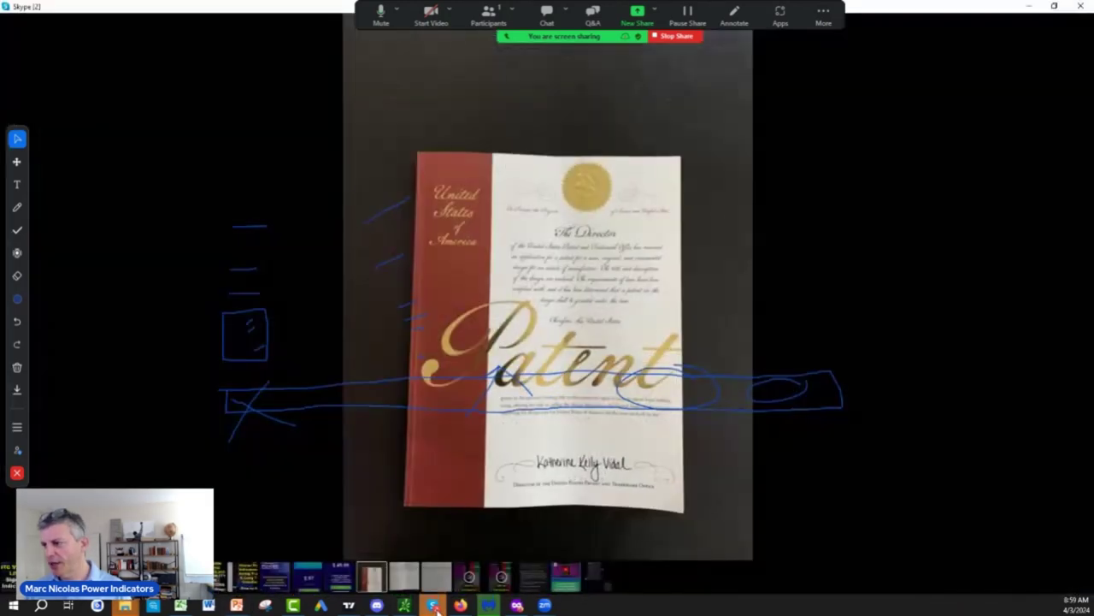
click(17, 367)
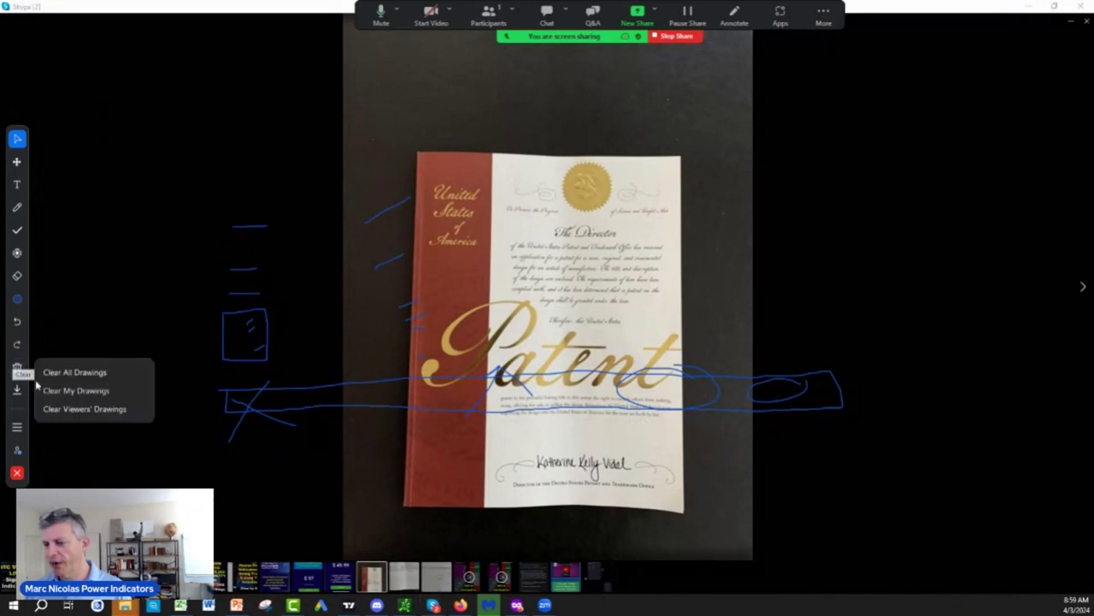
click(51, 372)
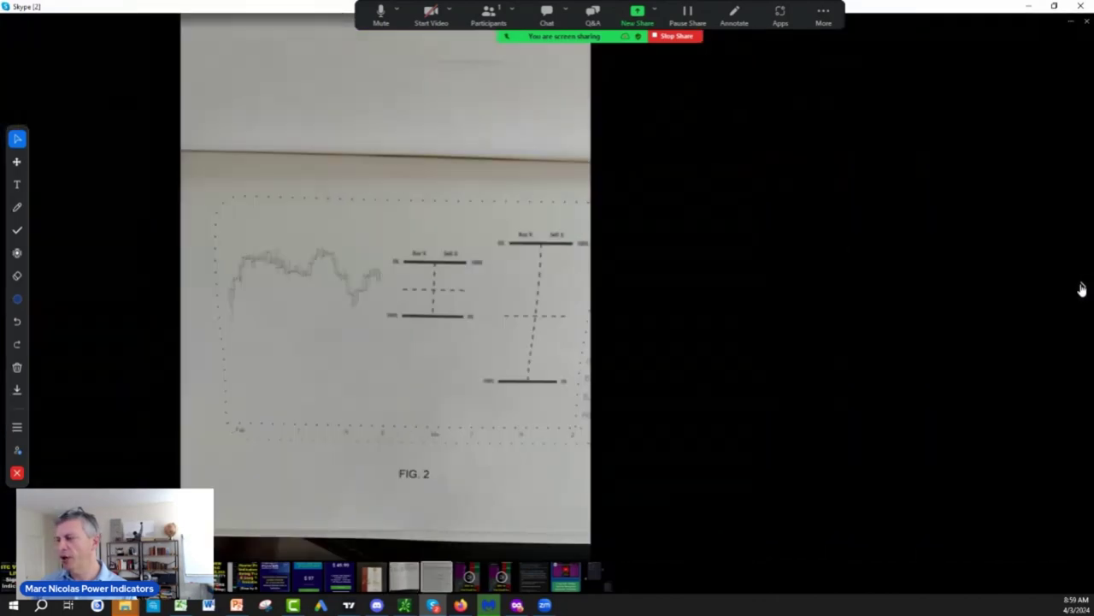
Advance past the patent figure in Skype and switch to the VIX chart in TradingView
click(1082, 289)
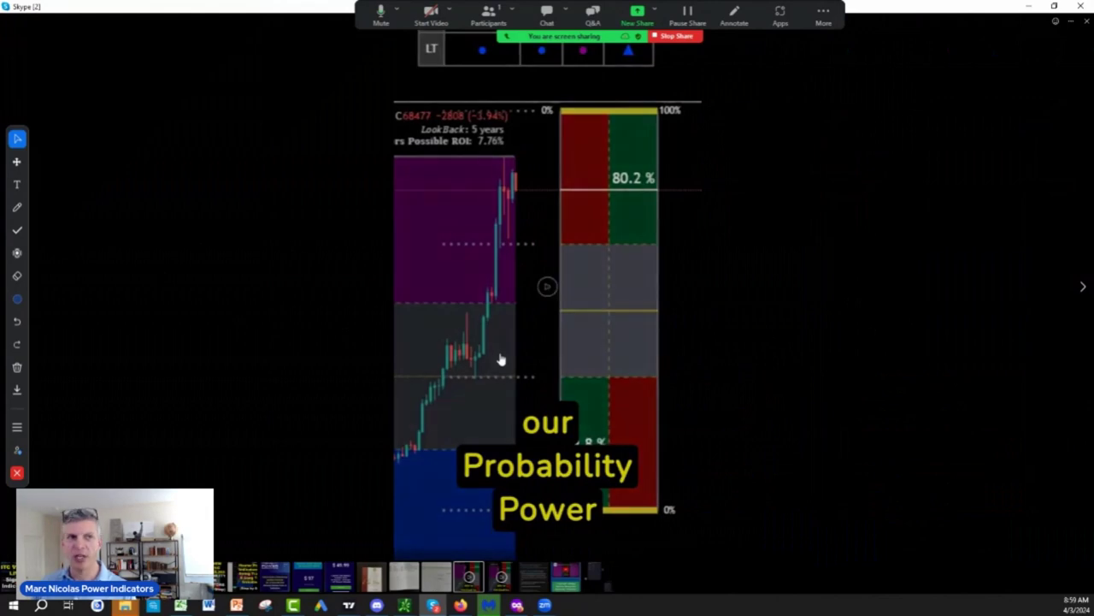
click(1030, 8)
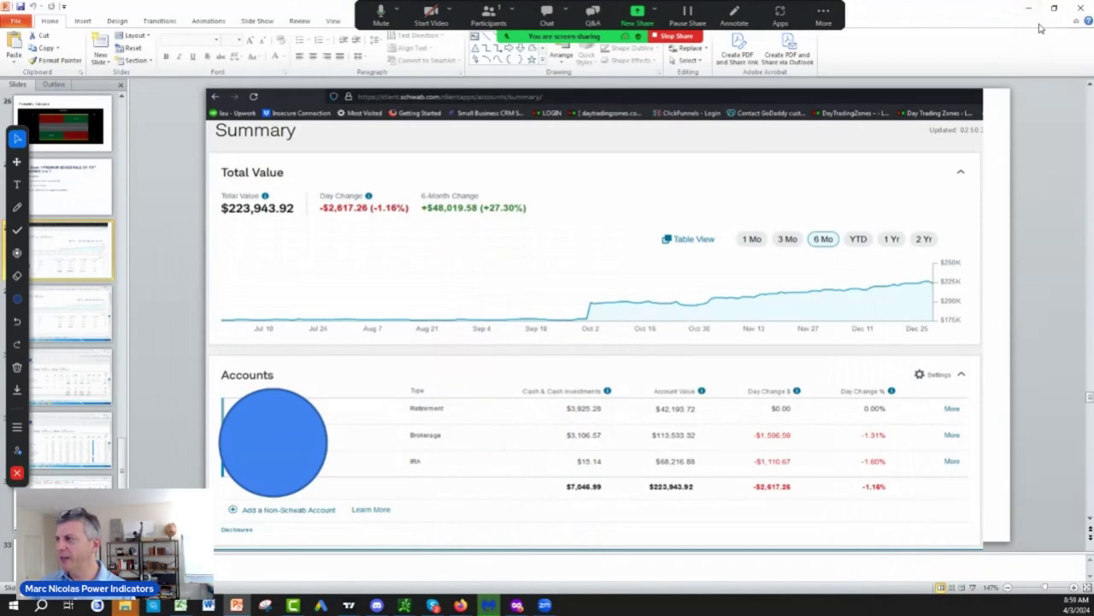
click(1031, 9)
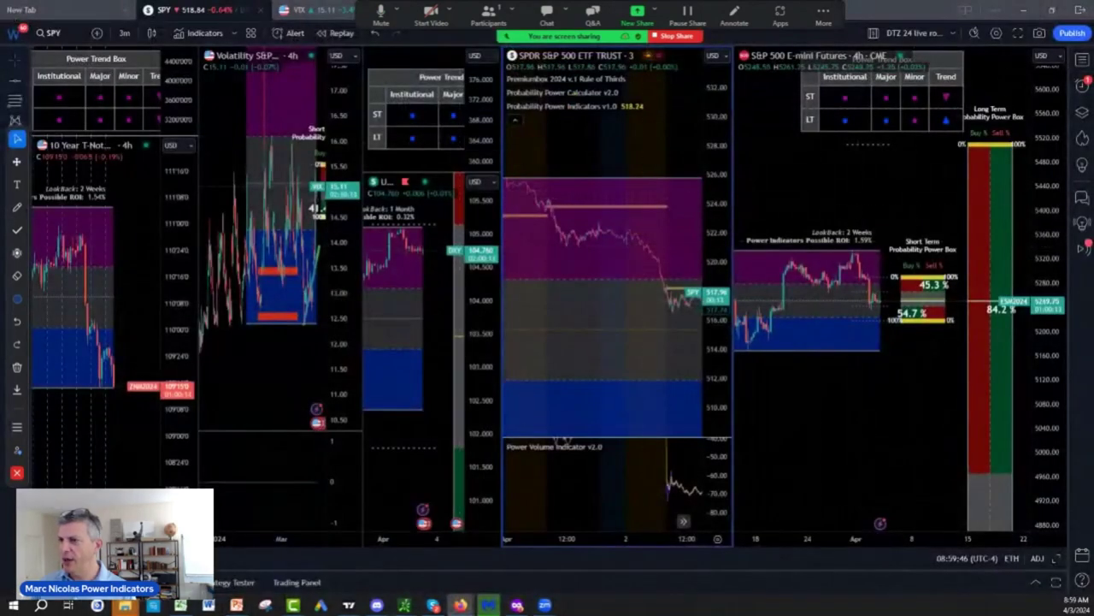
click(322, 12)
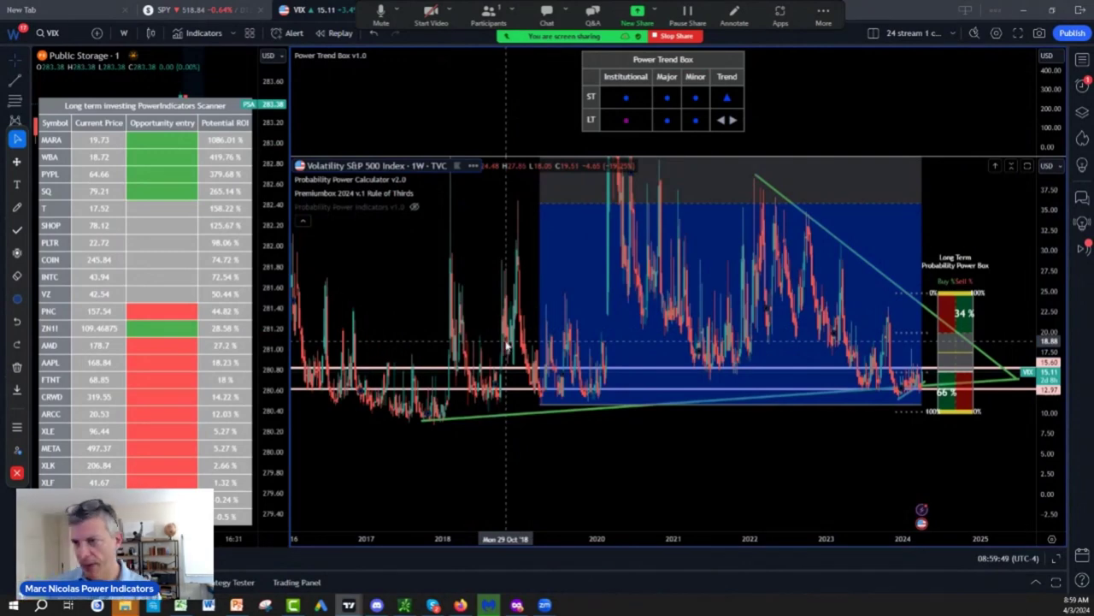
Widen the VIX weekly chart pane over most of the scanner pane
text(B)
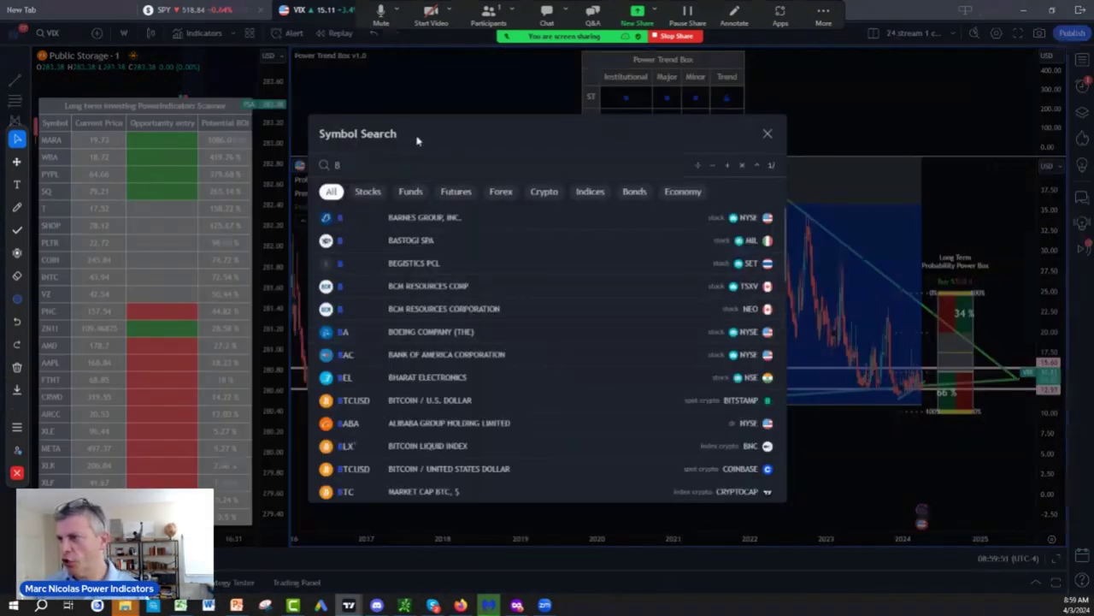
click(400, 94)
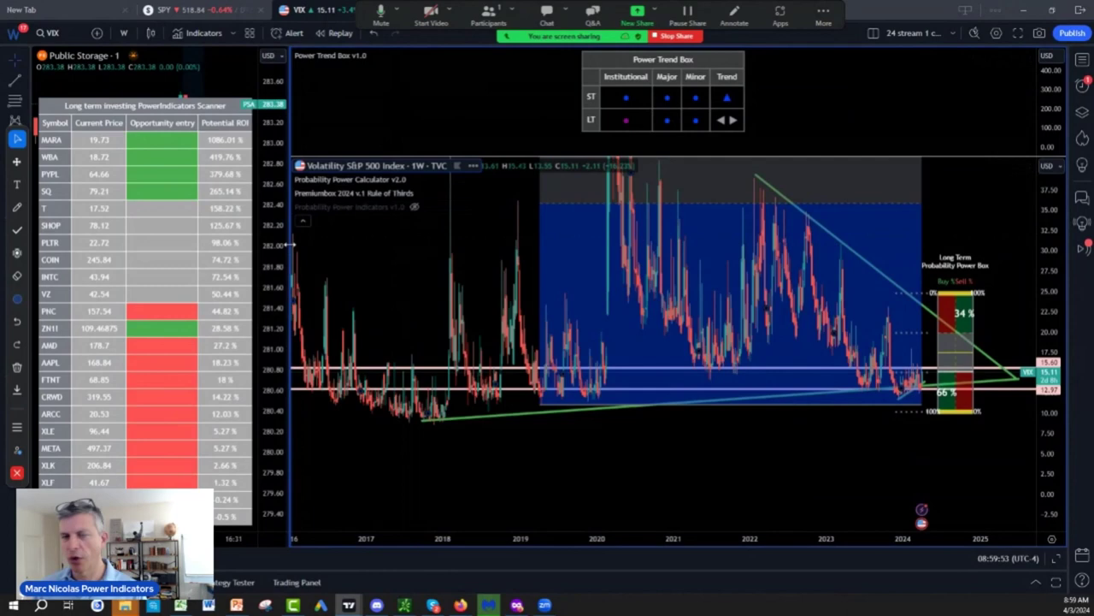
drag(293, 245, 88, 266)
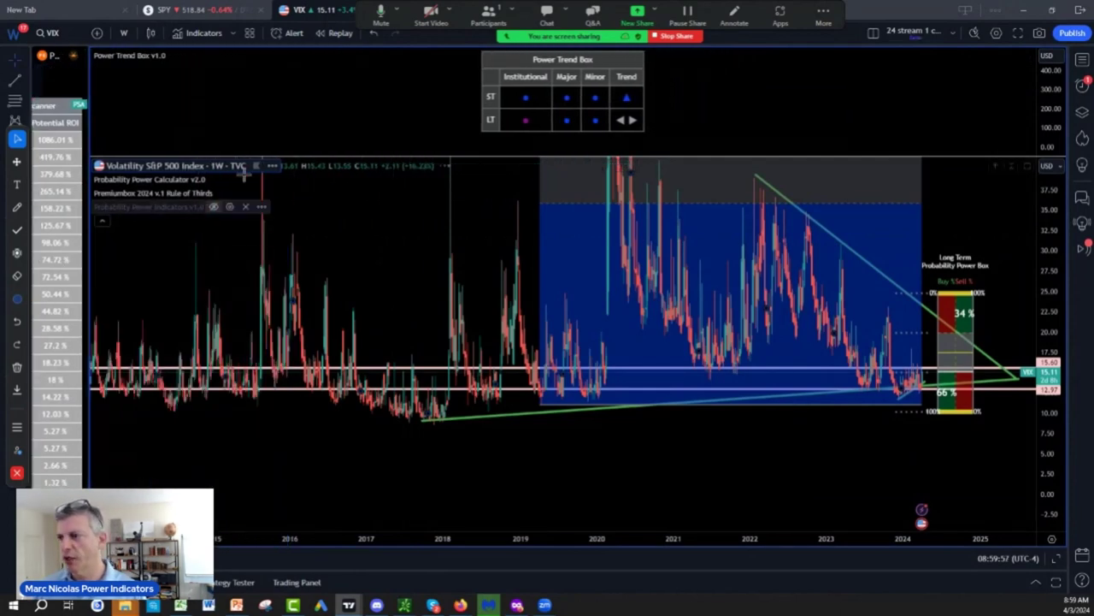
Search for BTC and load the Coinbase BTCUSD symbol in the weekly chart
text(BTC)
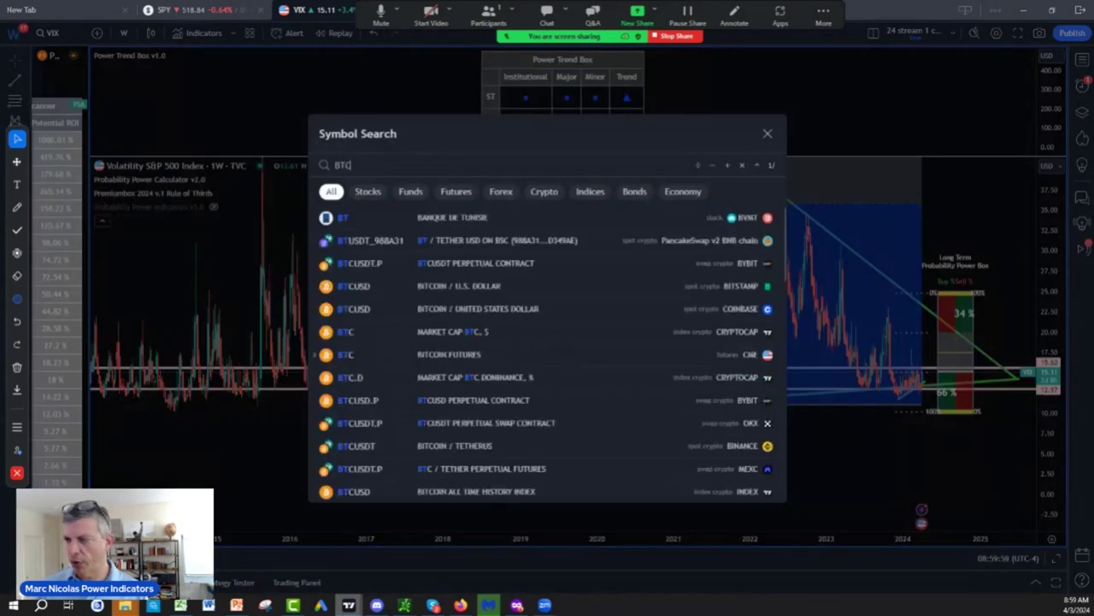
mouse_move(433, 604)
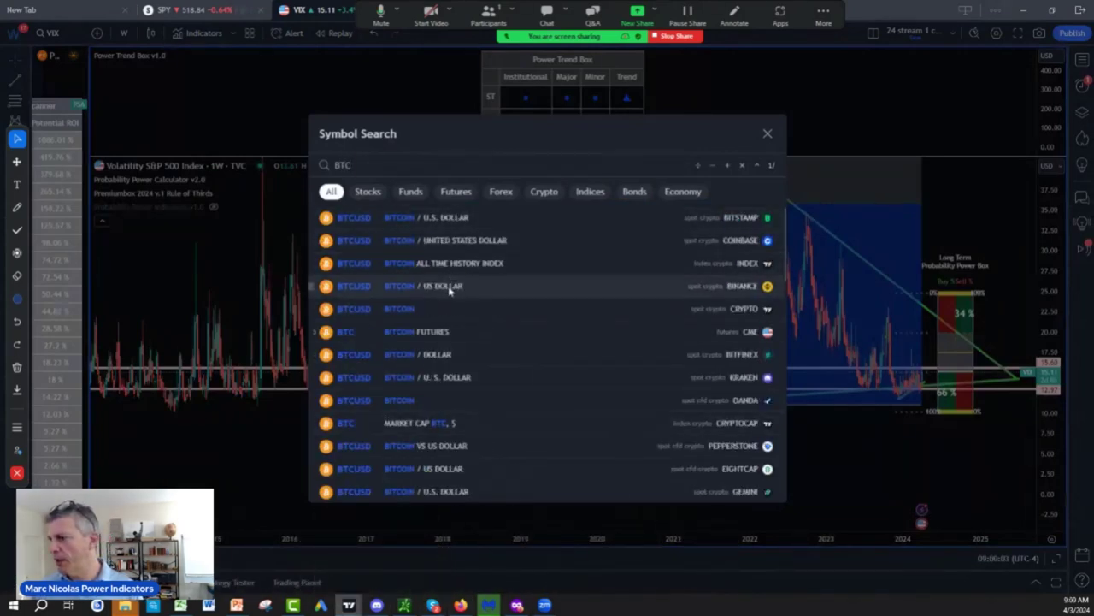
click(440, 241)
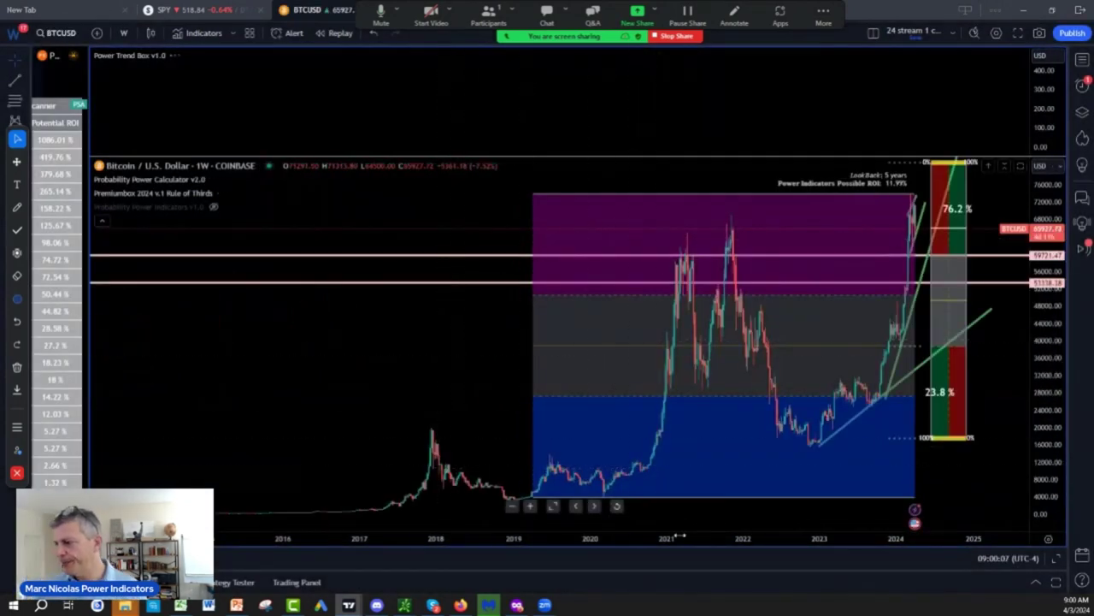
Circle Bitcoin's early 2021 price peak in blue with the annotation pen
drag(680, 537, 267, 584)
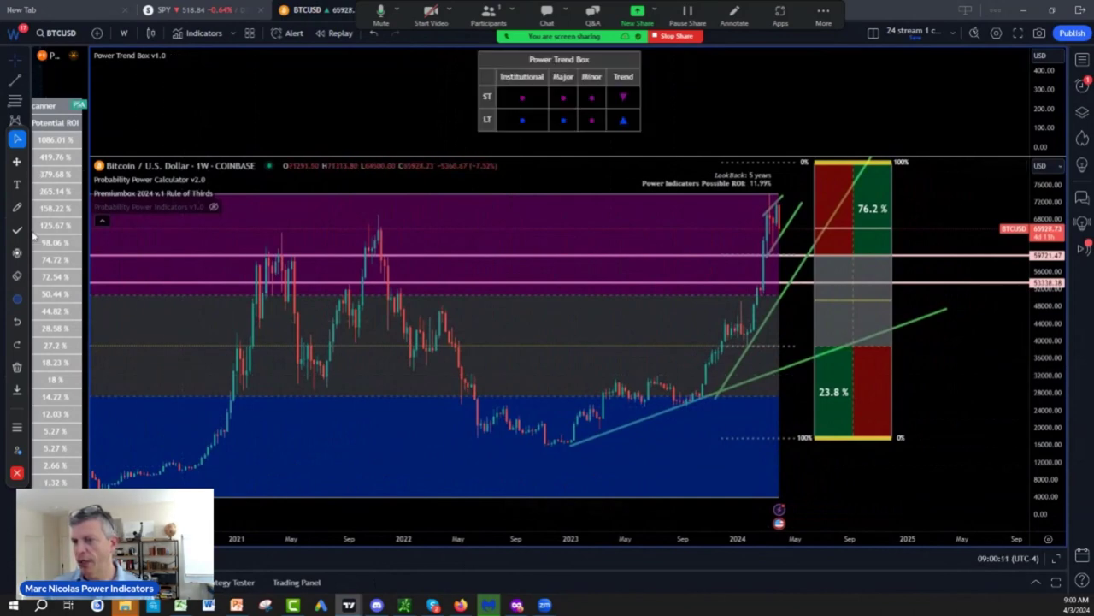
click(17, 207)
drag(286, 224, 292, 224)
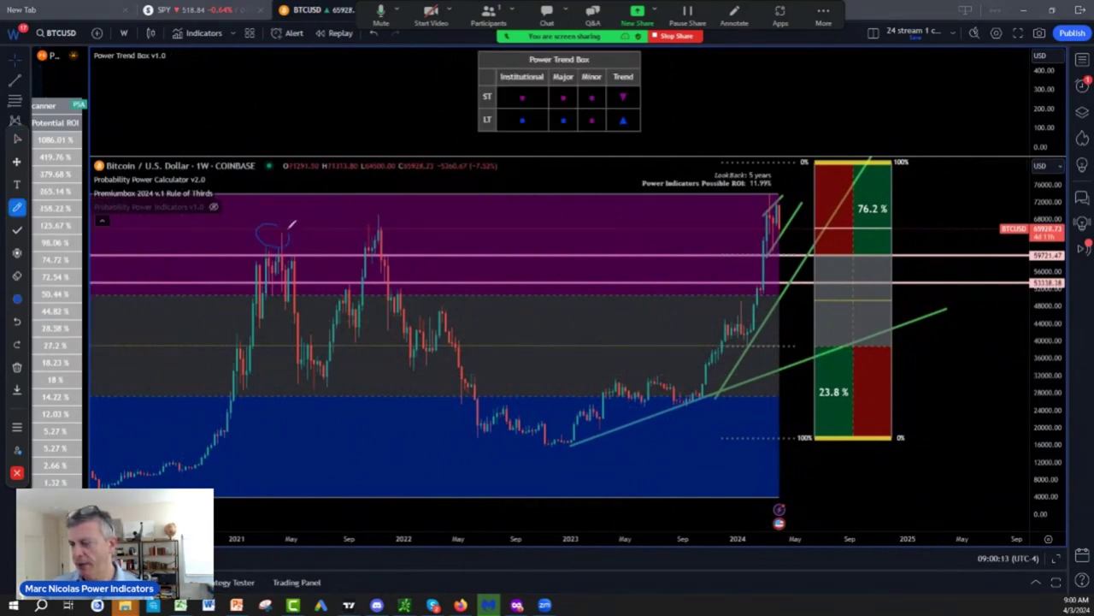
Circle Bitcoin's early and late 2021 price peaks in white with the annotation pen
click(16, 299)
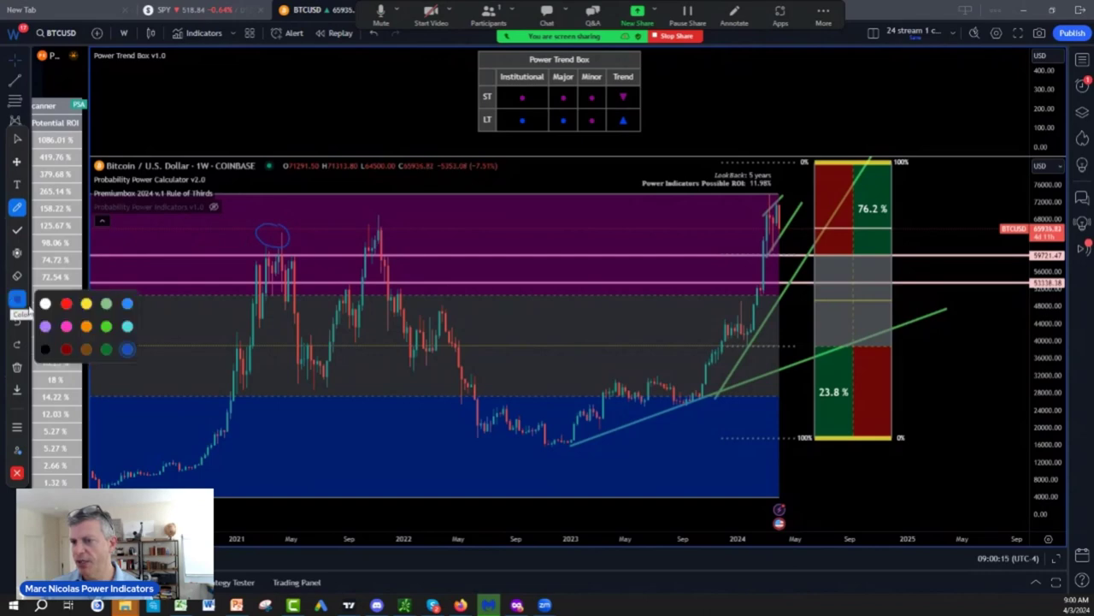
click(44, 303)
key(Escape)
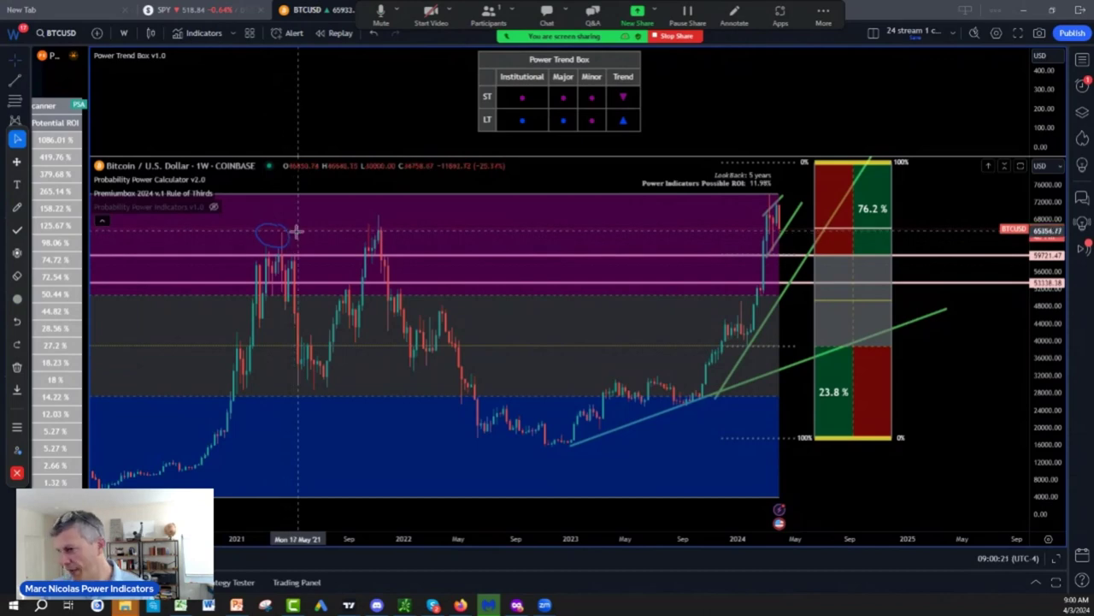
click(21, 212)
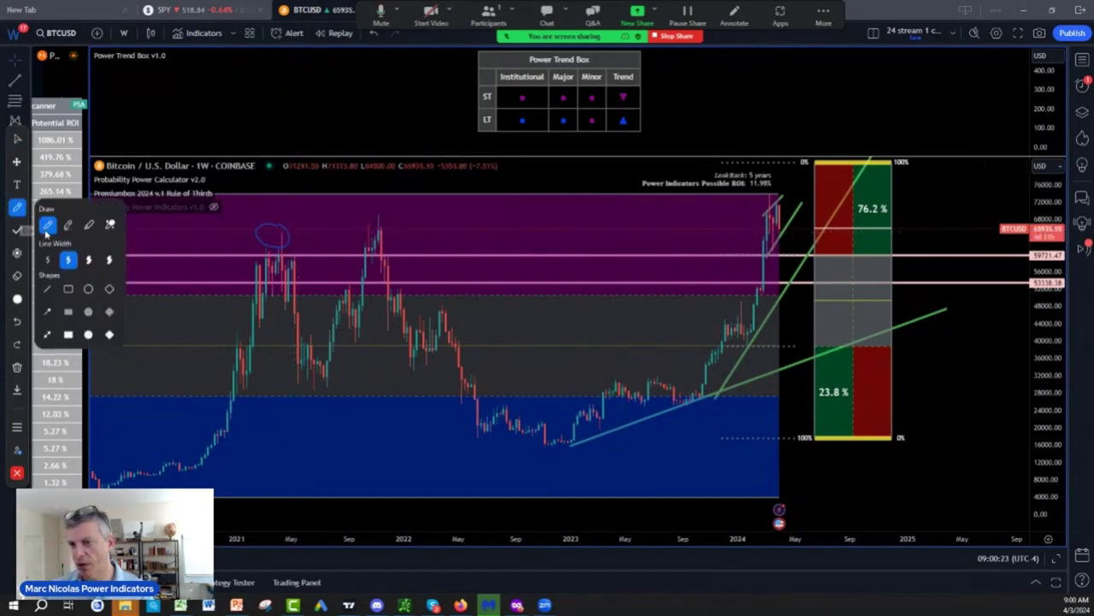
click(16, 299)
click(47, 309)
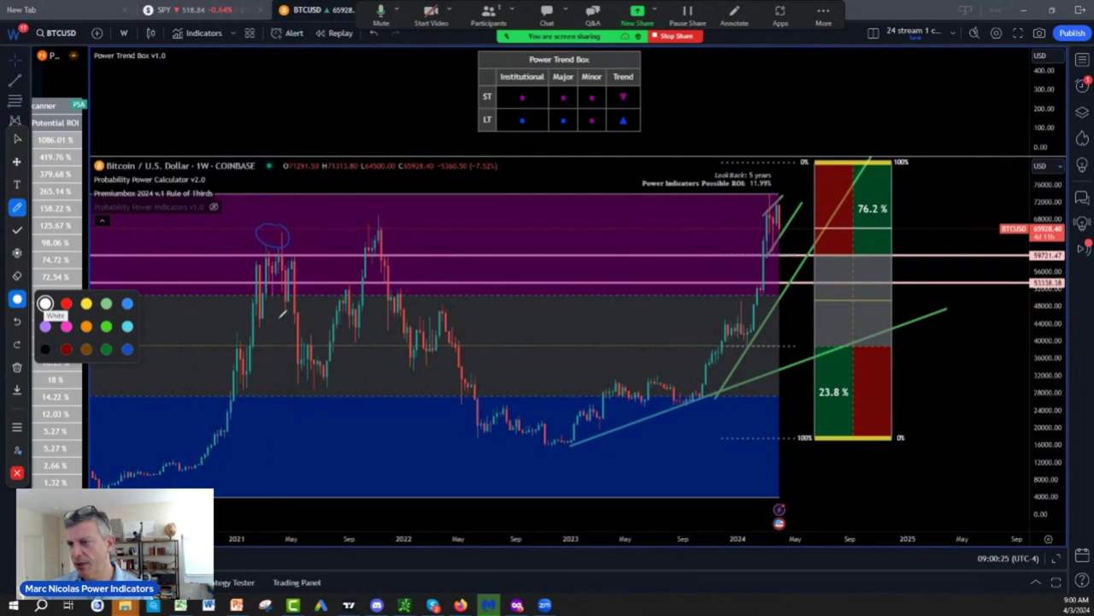
mouse_move(276, 224)
mouse_down()
mouse_move(267, 248)
mouse_move(256, 226)
mouse_move(283, 219)
mouse_move(257, 238)
mouse_up()
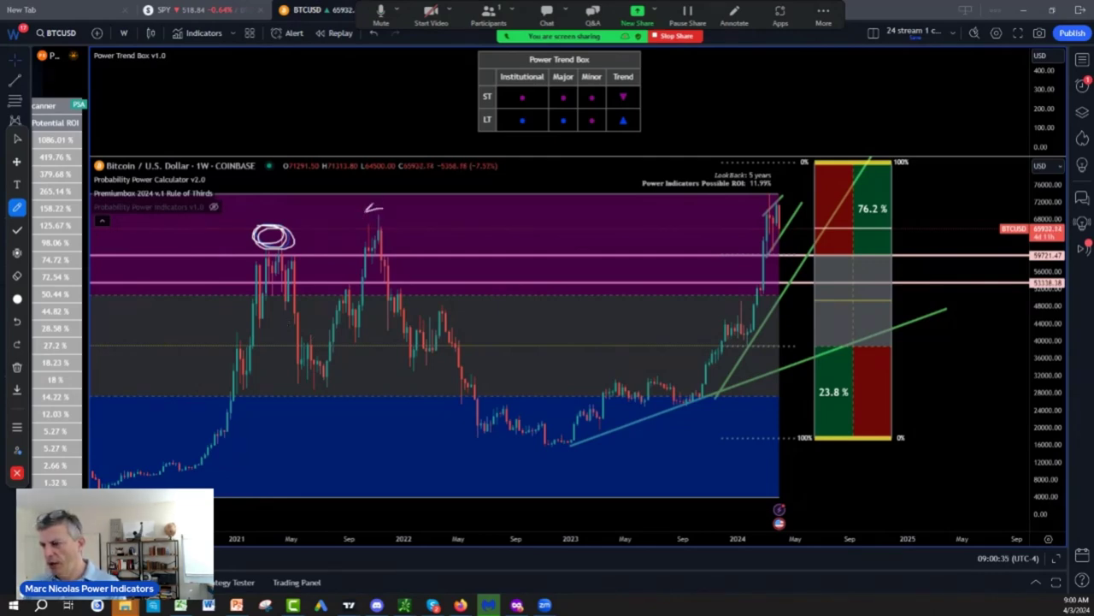
mouse_move(366, 208)
mouse_down()
mouse_move(367, 243)
mouse_move(397, 203)
mouse_up()
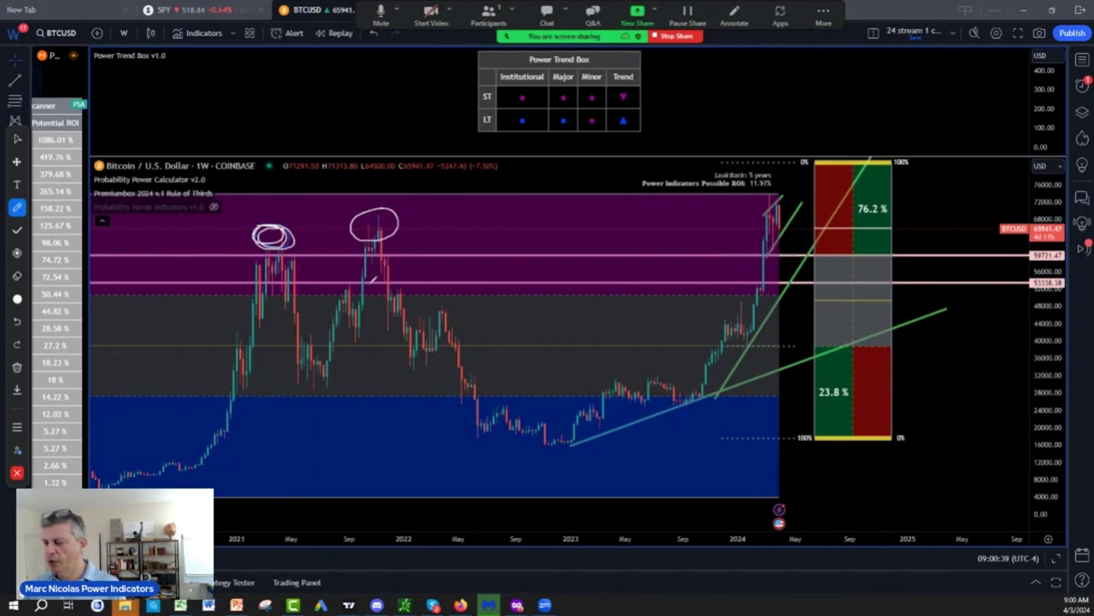
key(Escape)
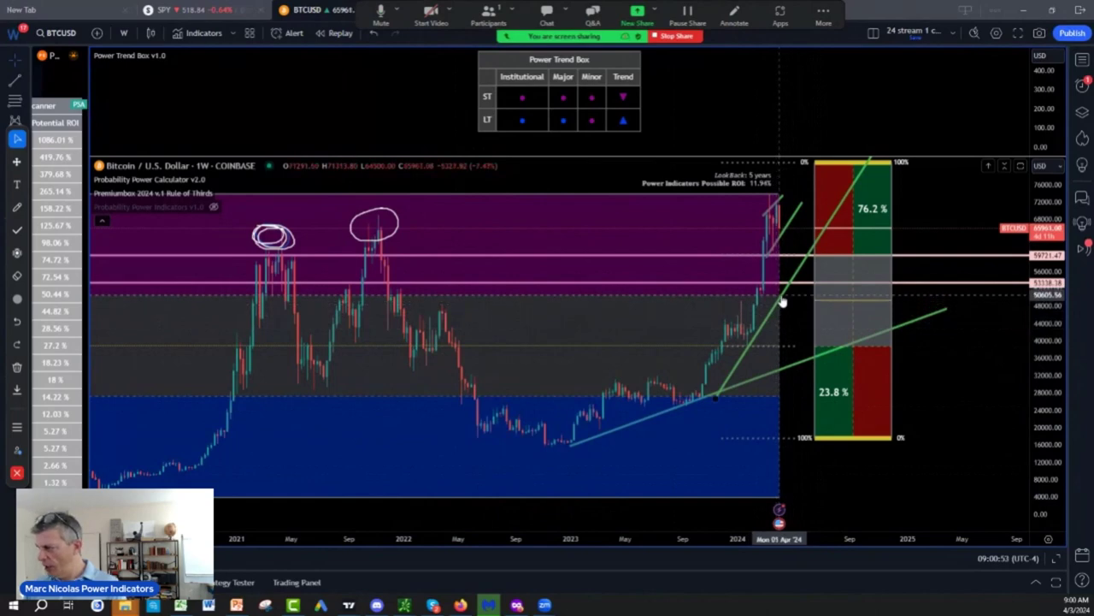
Handwrite 54 and 60 beside the two horizontal price lines and mark a price drop into the zone between them
drag(782, 283, 782, 280)
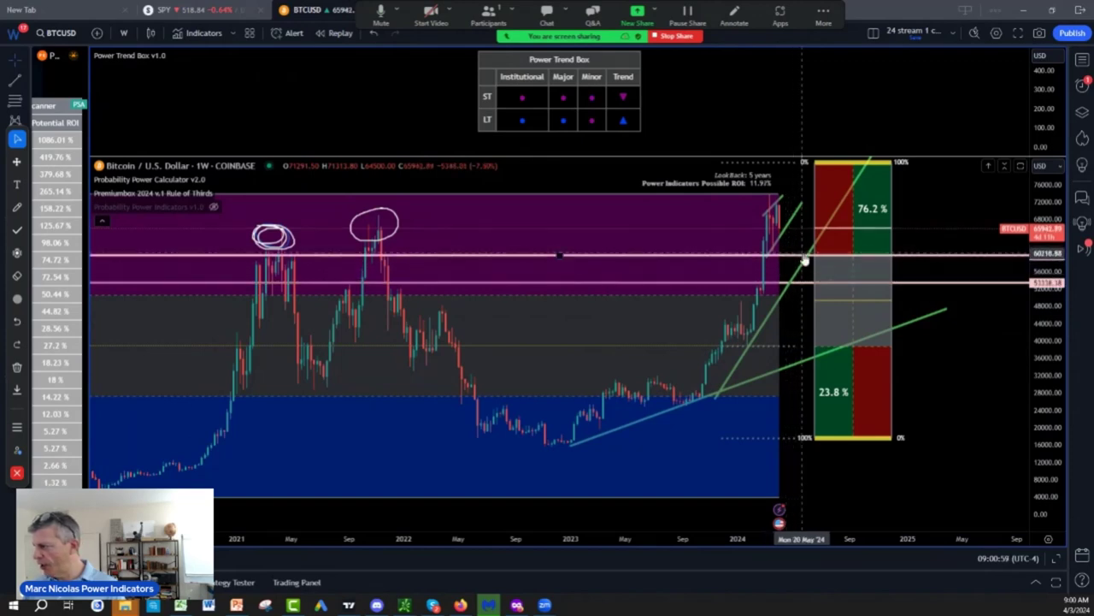
click(18, 207)
drag(710, 289, 725, 280)
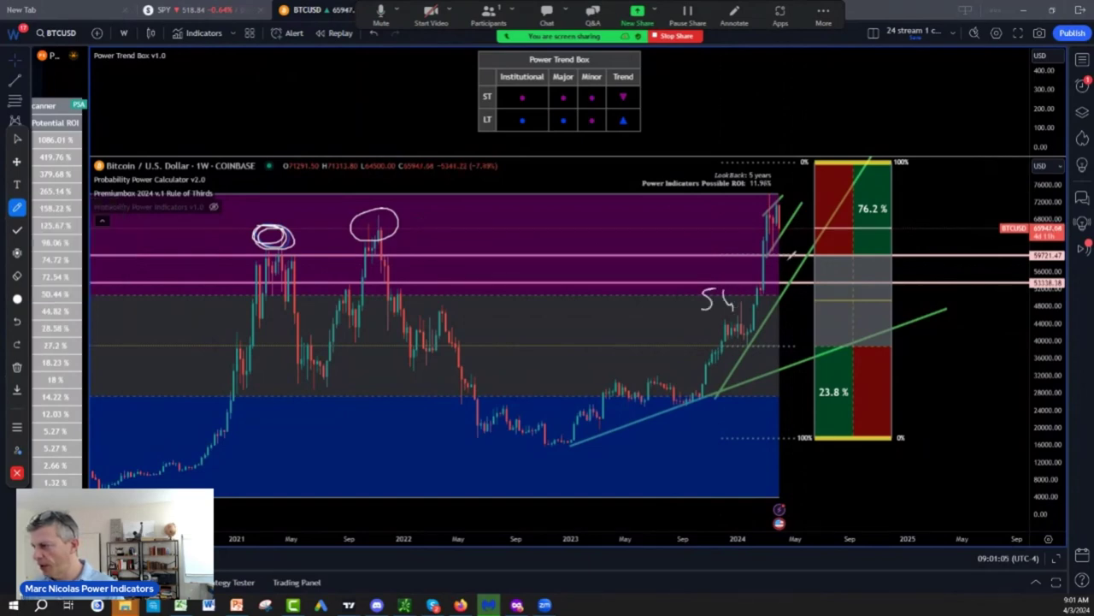
mouse_move(716, 241)
mouse_down()
mouse_move(698, 255)
mouse_move(728, 252)
mouse_up()
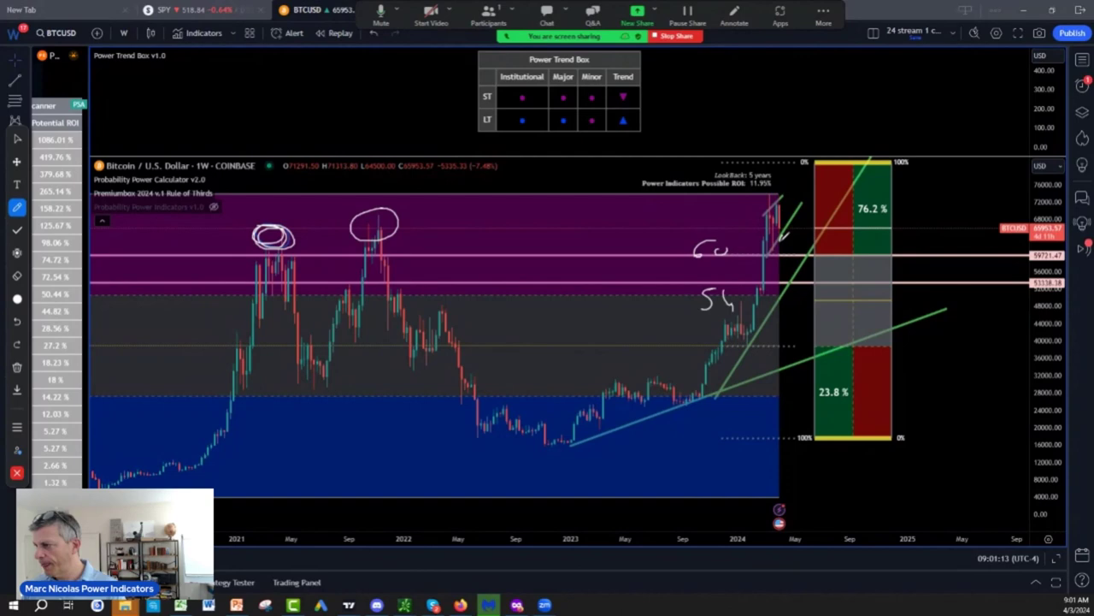
mouse_move(781, 233)
mouse_down()
mouse_move(780, 259)
mouse_move(757, 267)
mouse_move(794, 275)
mouse_move(788, 258)
mouse_up()
key(Escape)
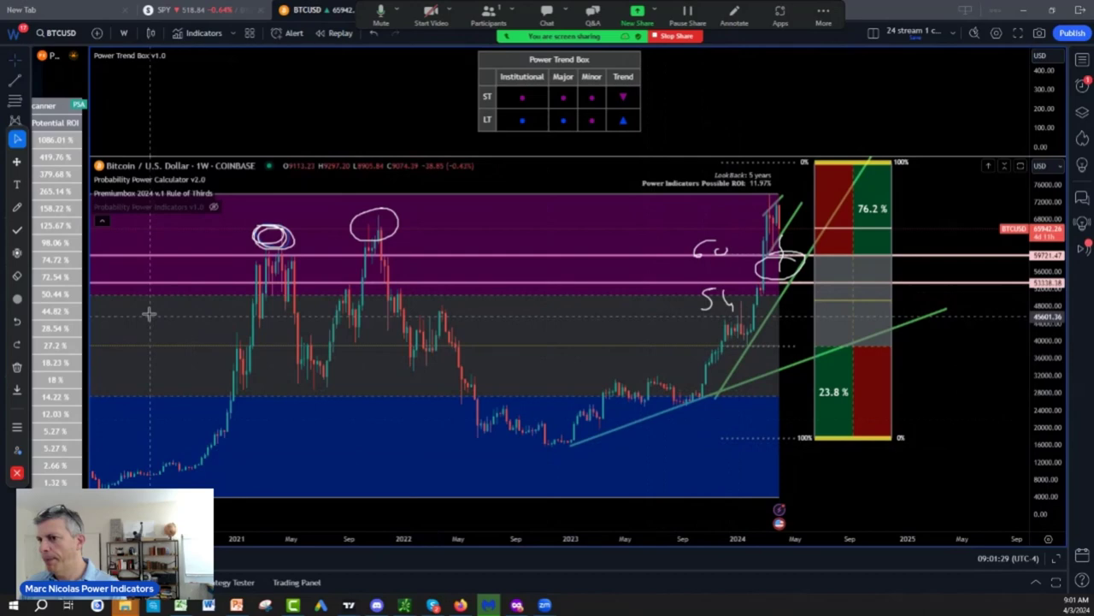
Clear all annotation drawings from the Bitcoin chart
click(16, 207)
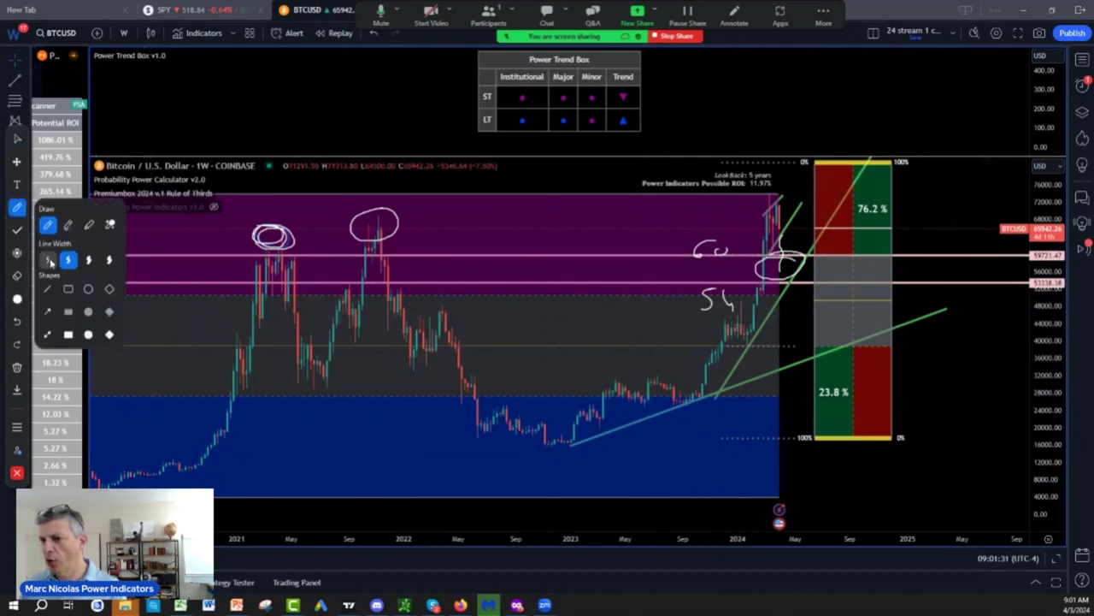
click(16, 367)
click(68, 373)
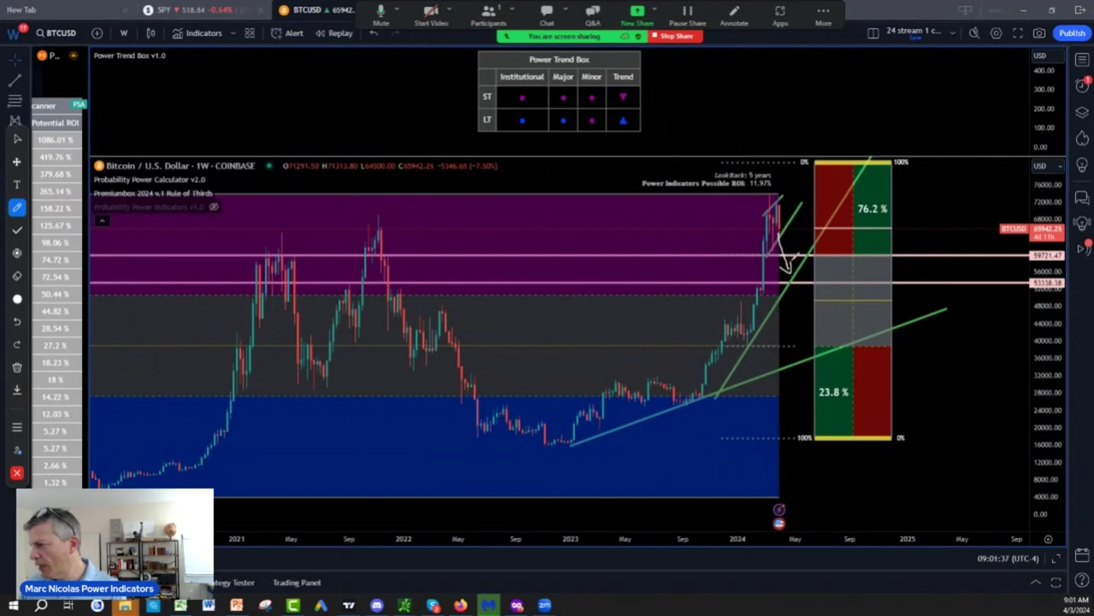
Circle the pullback zone between the horizontal lines, label it 58 and 53.5, and draw an arrow rising from it to the probability box's upper edge
mouse_move(795, 253)
mouse_down()
mouse_move(766, 270)
mouse_move(817, 266)
mouse_move(792, 250)
mouse_up()
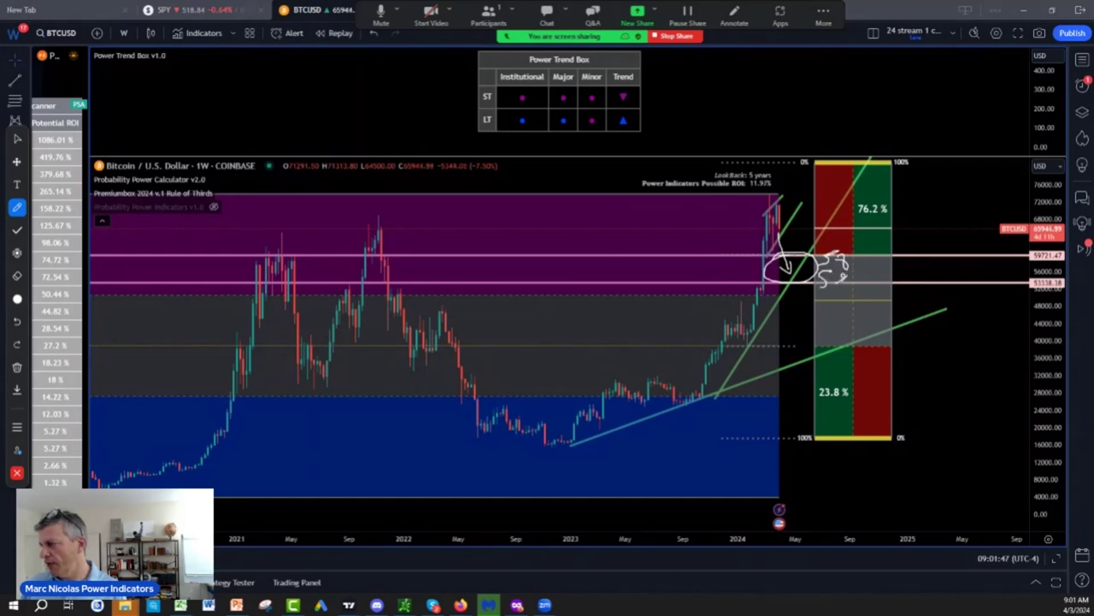
drag(867, 273, 855, 286)
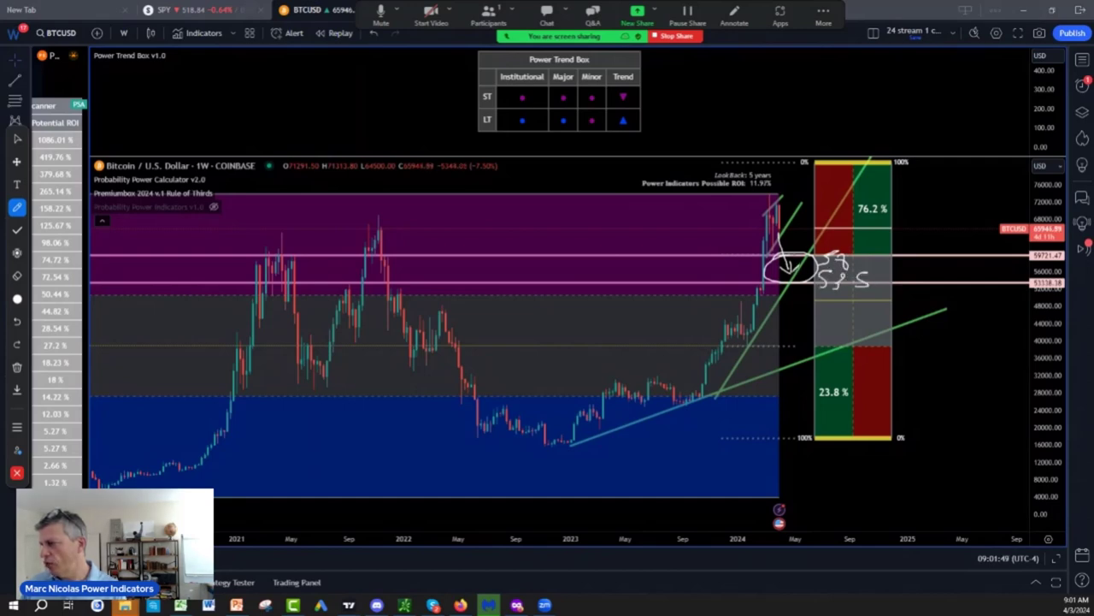
mouse_move(788, 271)
mouse_down()
mouse_move(828, 168)
mouse_move(814, 171)
mouse_move(831, 174)
mouse_up()
key(Escape)
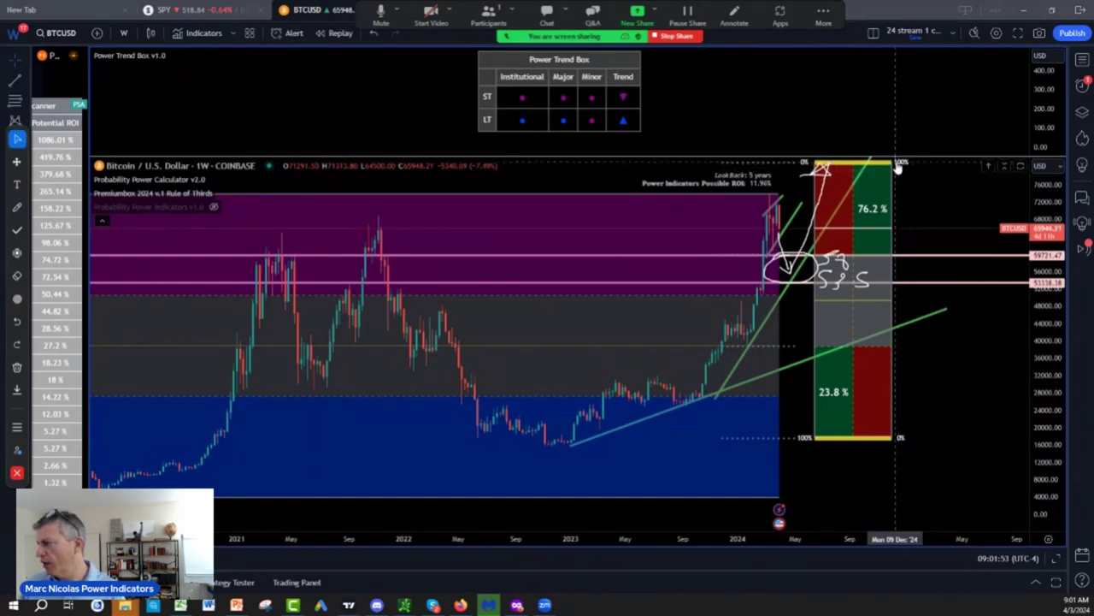
Clear all the pullback-zone annotations from the Bitcoin chart
drag(1048, 201, 1048, 239)
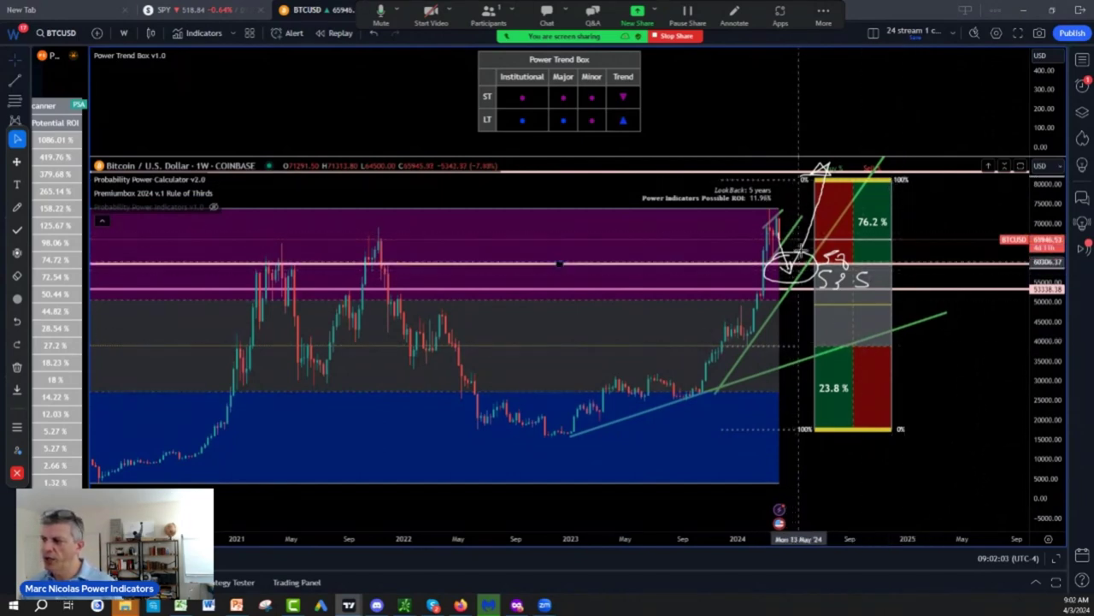
click(16, 367)
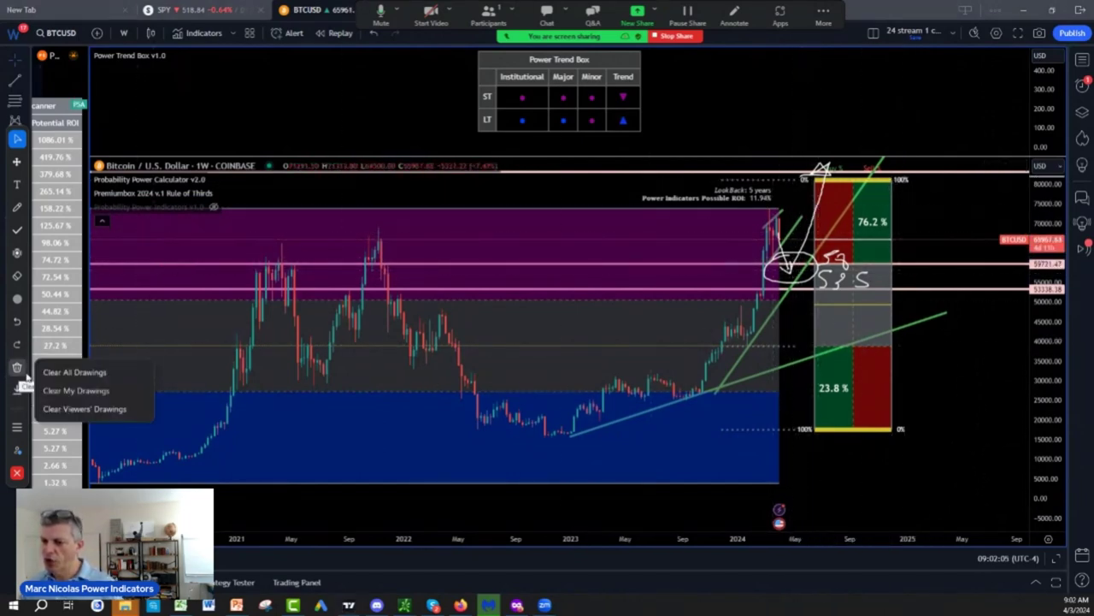
click(61, 375)
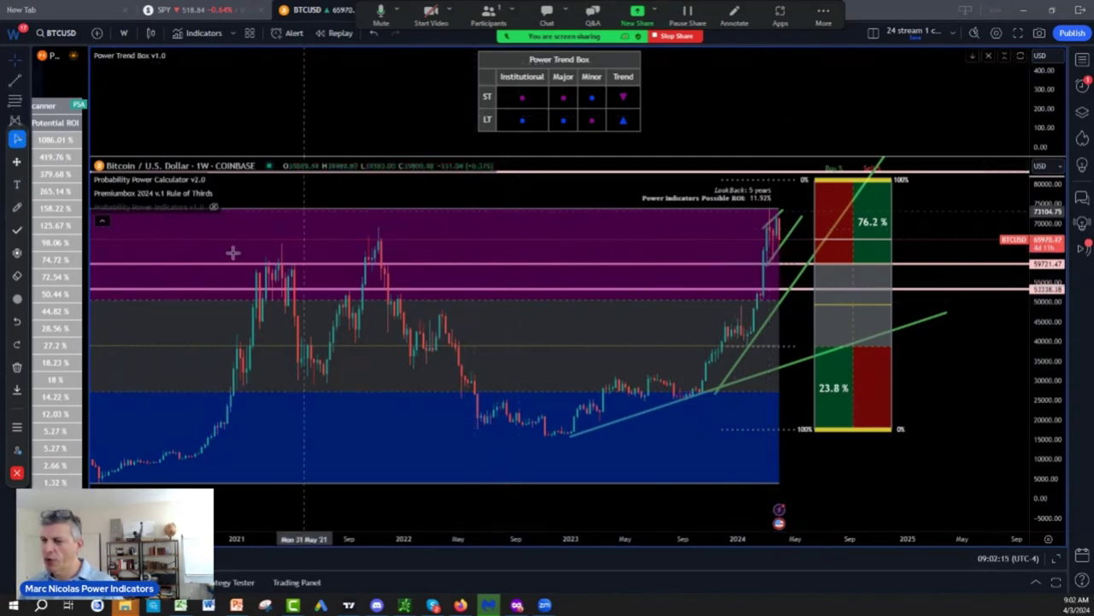
Draw a white horizontal pen line across the recent 2024 Bitcoin peak and handwrite 68500 beside it
click(16, 207)
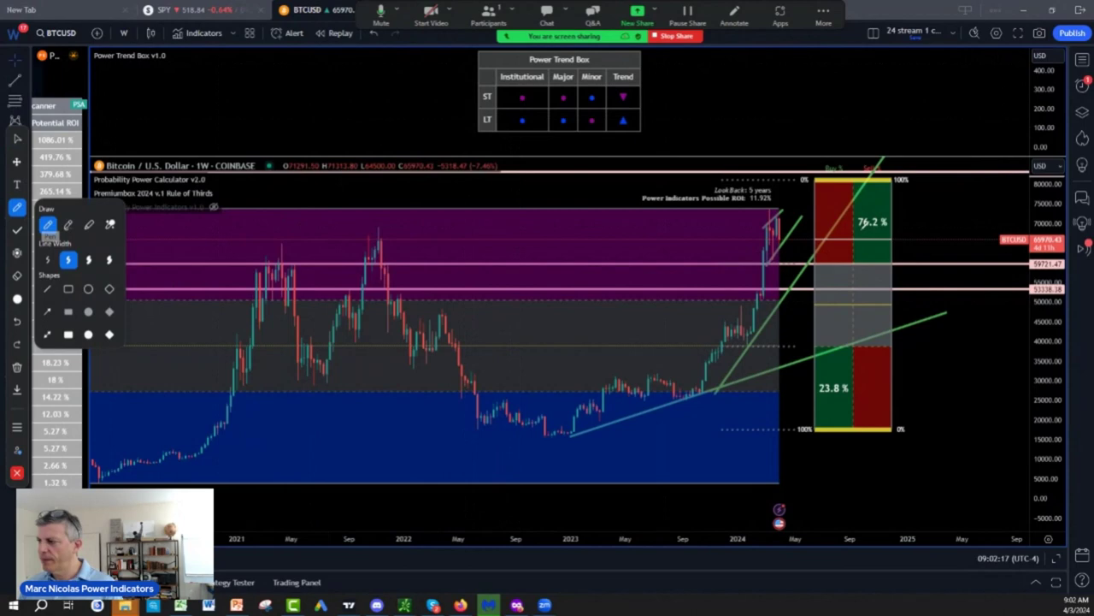
drag(761, 226, 835, 225)
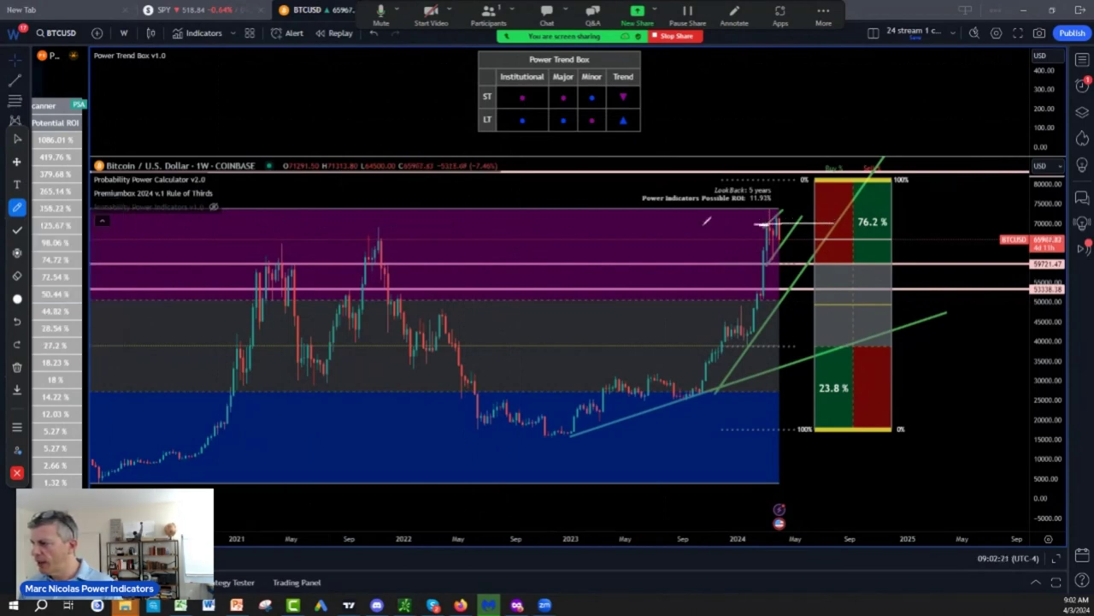
mouse_move(710, 212)
mouse_down()
mouse_move(739, 205)
mouse_move(757, 219)
mouse_up()
drag(719, 200, 725, 209)
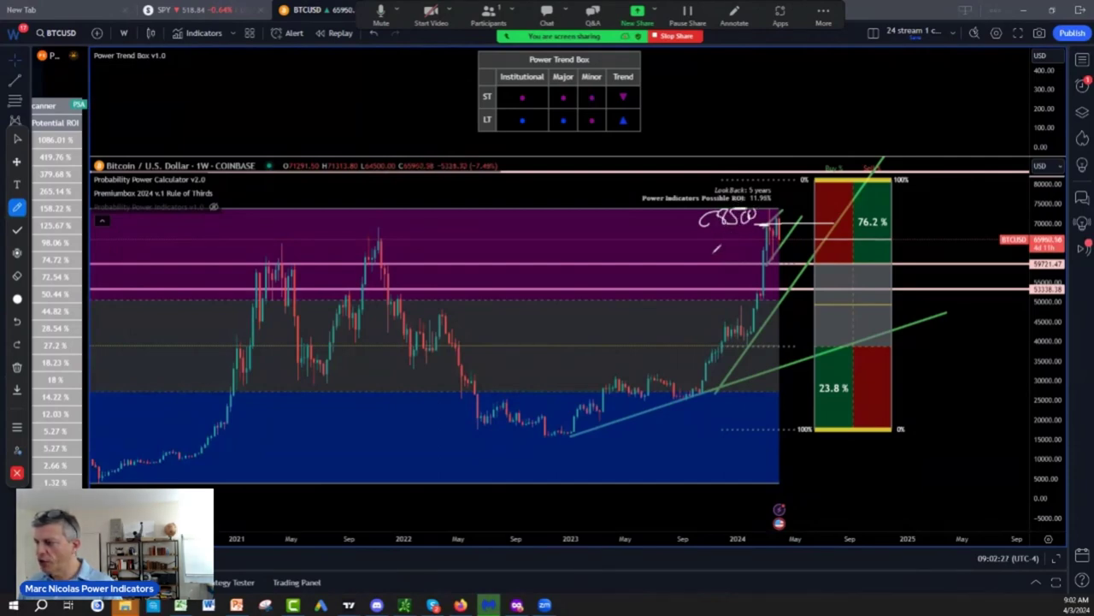
Handwrite 575 and 54 beside the two horizontal price lines and circle both numbers together
drag(693, 248, 697, 256)
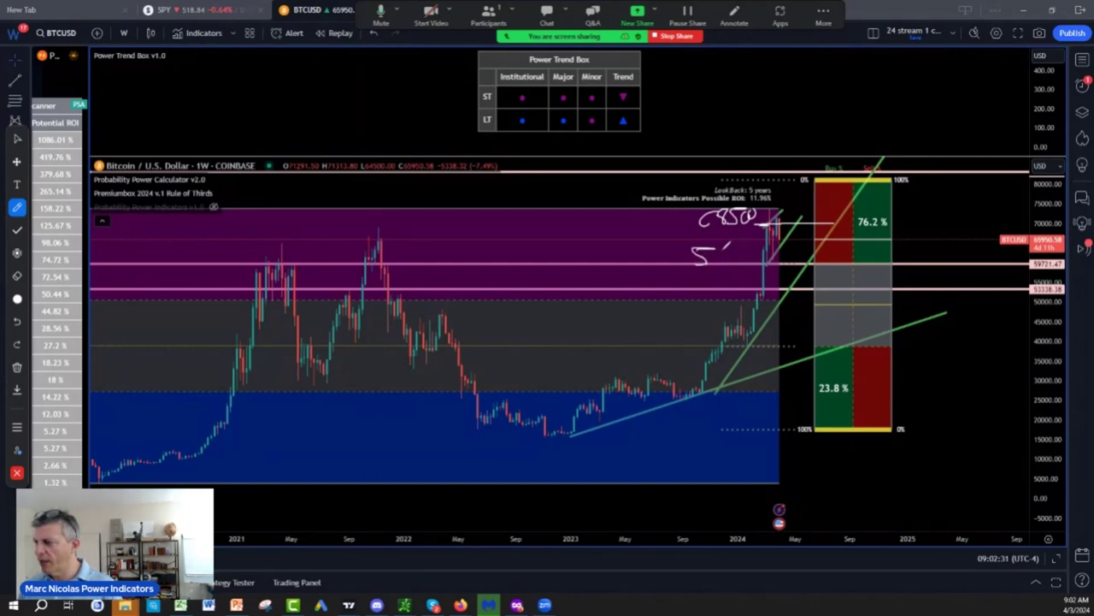
mouse_move(728, 244)
mouse_down()
mouse_move(733, 263)
mouse_move(747, 248)
mouse_up()
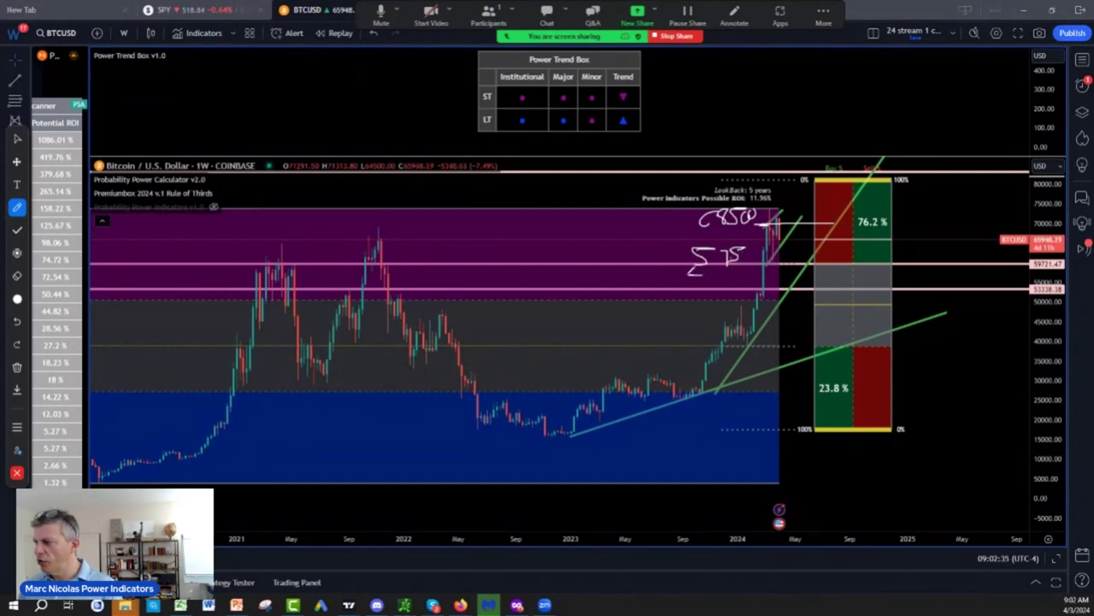
mouse_move(691, 274)
mouse_down()
mouse_move(689, 288)
mouse_move(720, 289)
mouse_up()
mouse_move(721, 239)
mouse_down()
mouse_move(675, 280)
mouse_move(691, 240)
mouse_up()
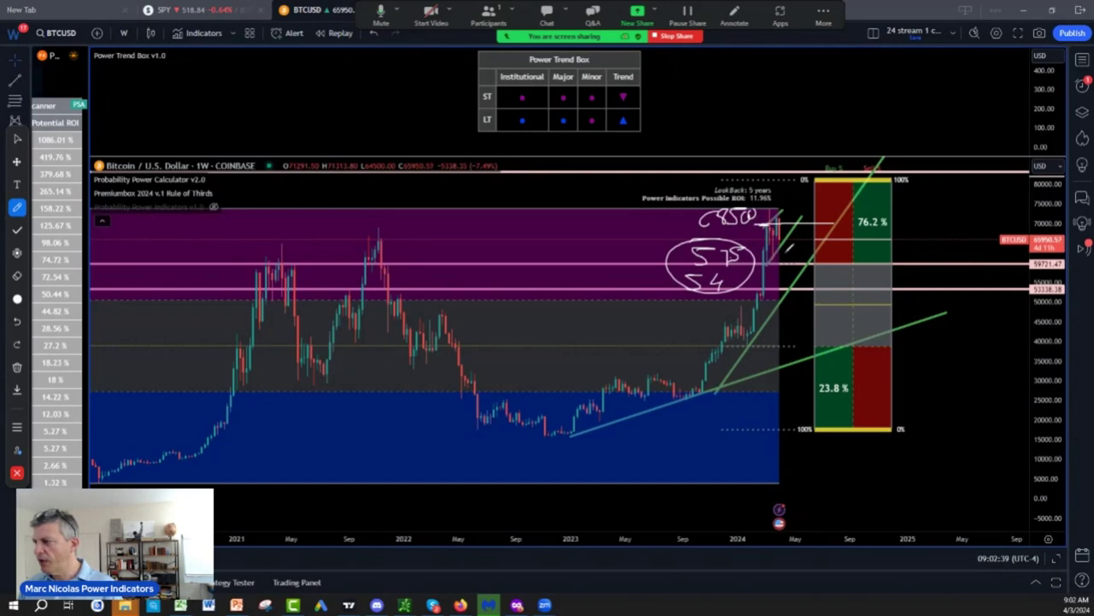
key(Escape)
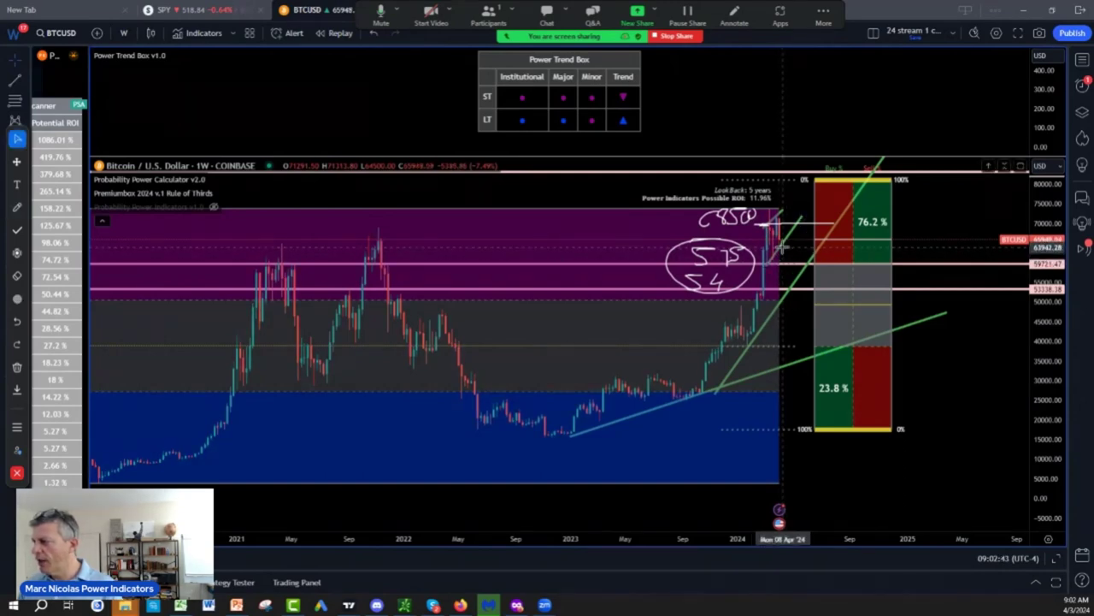
Handwrite 63500 beside the latest candles, then circle the area above the probability box and write an 8 there
click(27, 217)
drag(654, 226, 660, 219)
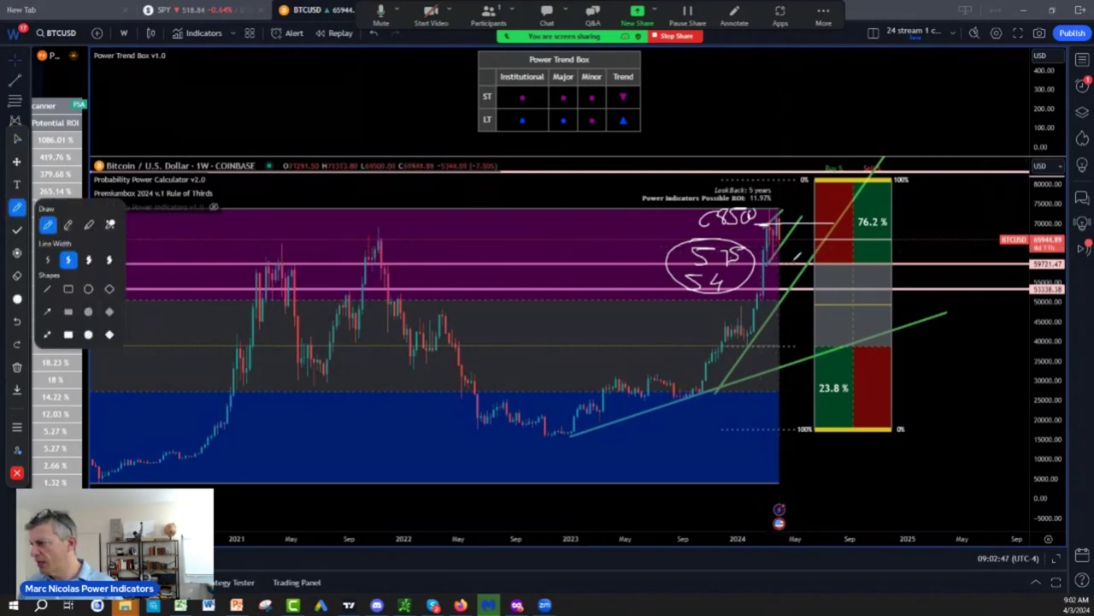
mouse_move(796, 242)
mouse_down()
mouse_move(786, 252)
mouse_move(828, 244)
mouse_up()
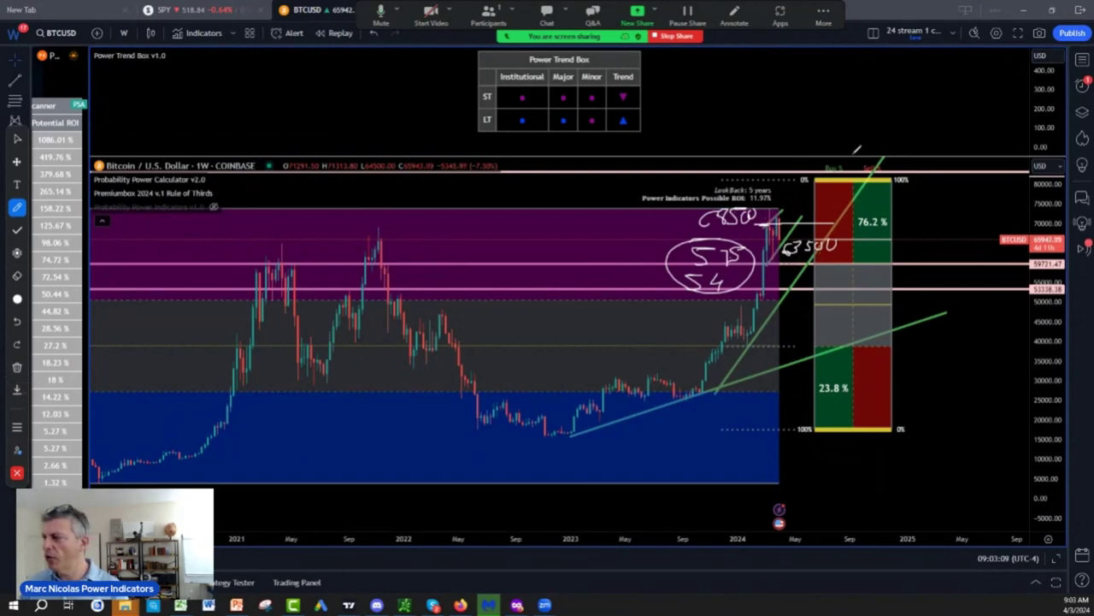
mouse_move(853, 154)
mouse_down()
mouse_move(859, 168)
mouse_move(865, 140)
mouse_move(870, 176)
mouse_up()
drag(865, 134, 874, 136)
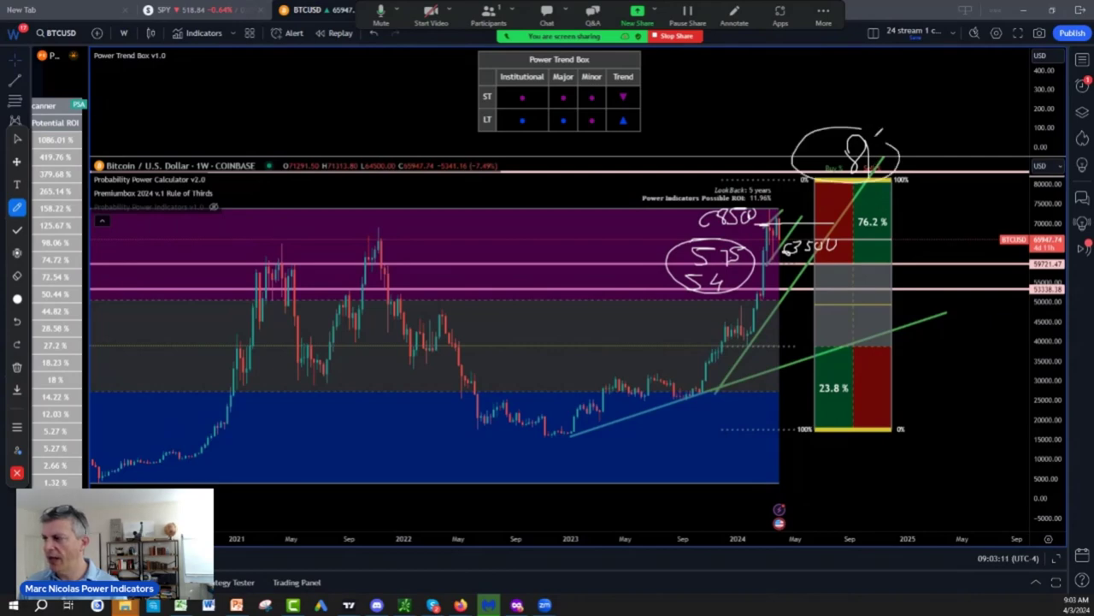
Clear the handwritten annotations and circle the 76.2 % figure in the probability box
click(24, 369)
click(73, 388)
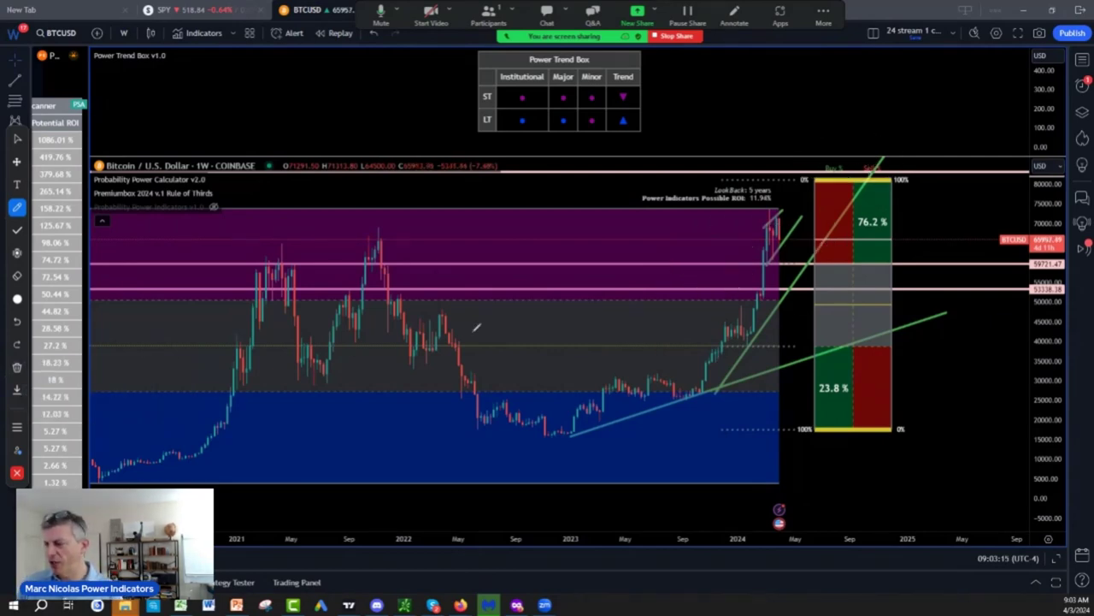
mouse_move(875, 198)
mouse_down()
mouse_move(898, 193)
mouse_move(866, 194)
mouse_up()
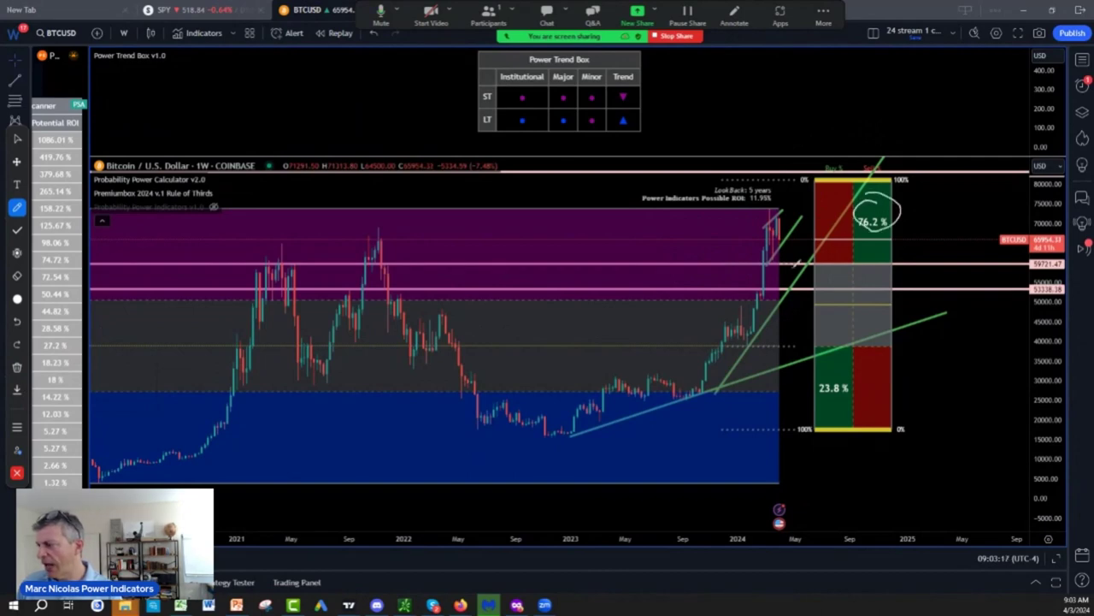
Sketch a price drop into a circled spot at the lower horizontal line, with a circled handwritten 58 below it
mouse_move(787, 239)
mouse_down()
mouse_move(785, 296)
mouse_move(764, 303)
mouse_move(800, 301)
mouse_move(774, 318)
mouse_move(818, 305)
mouse_move(804, 328)
mouse_up()
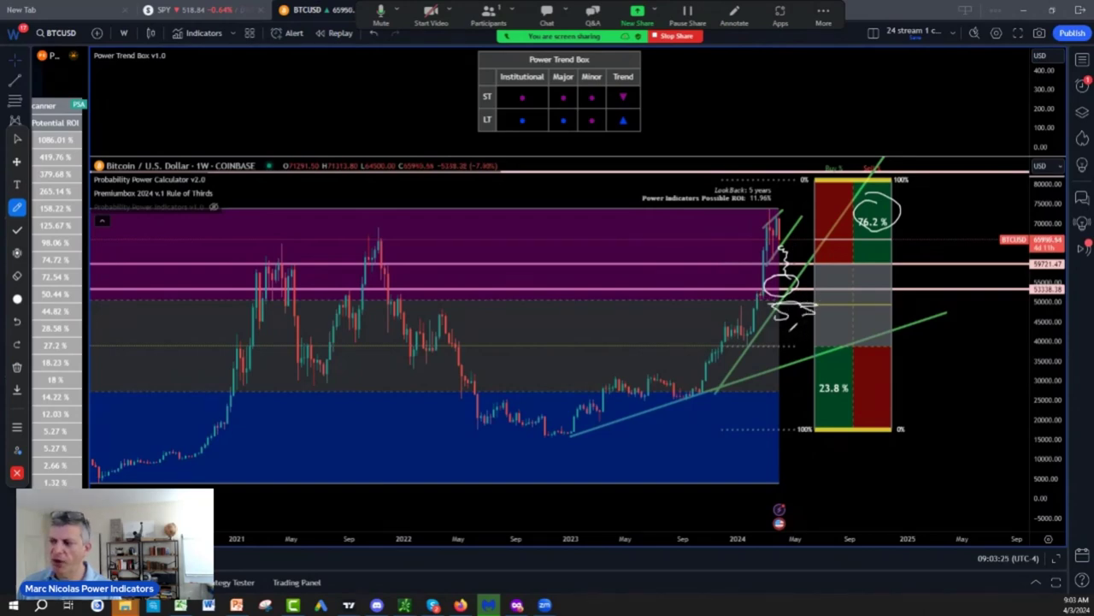
mouse_move(793, 326)
mouse_down()
mouse_move(807, 344)
mouse_move(792, 346)
mouse_up()
drag(824, 324, 757, 322)
drag(816, 305, 845, 315)
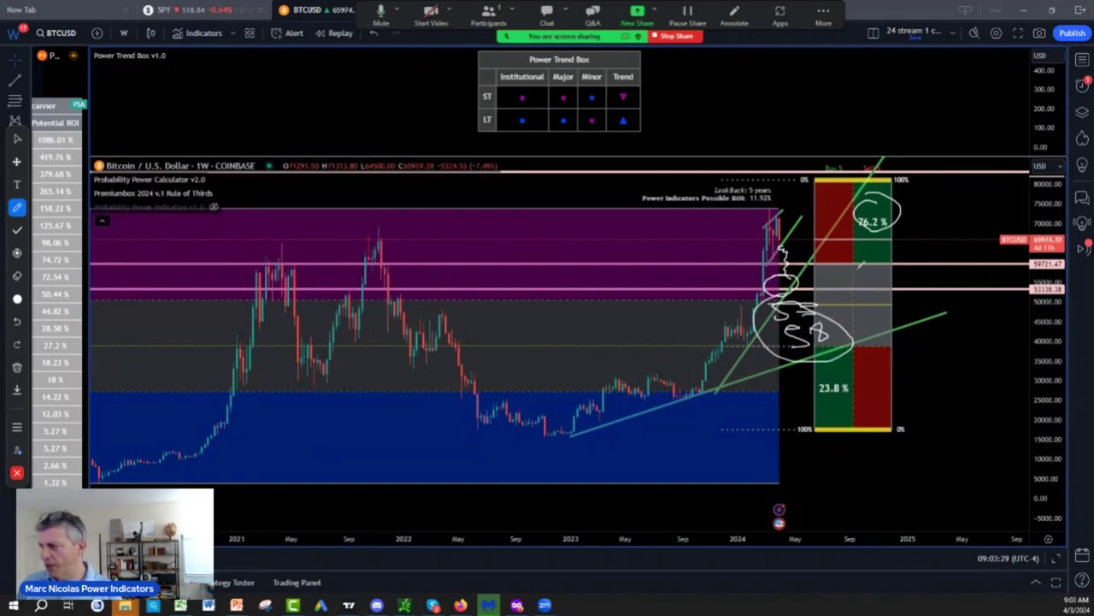
Handwrite 81K above the probability box, then clear all annotations from the Bitcoin chart
mouse_move(889, 121)
mouse_down()
mouse_move(898, 153)
mouse_move(890, 128)
mouse_up()
drag(911, 114, 927, 154)
mouse_move(944, 118)
mouse_down()
mouse_move(947, 147)
mouse_move(970, 145)
mouse_up()
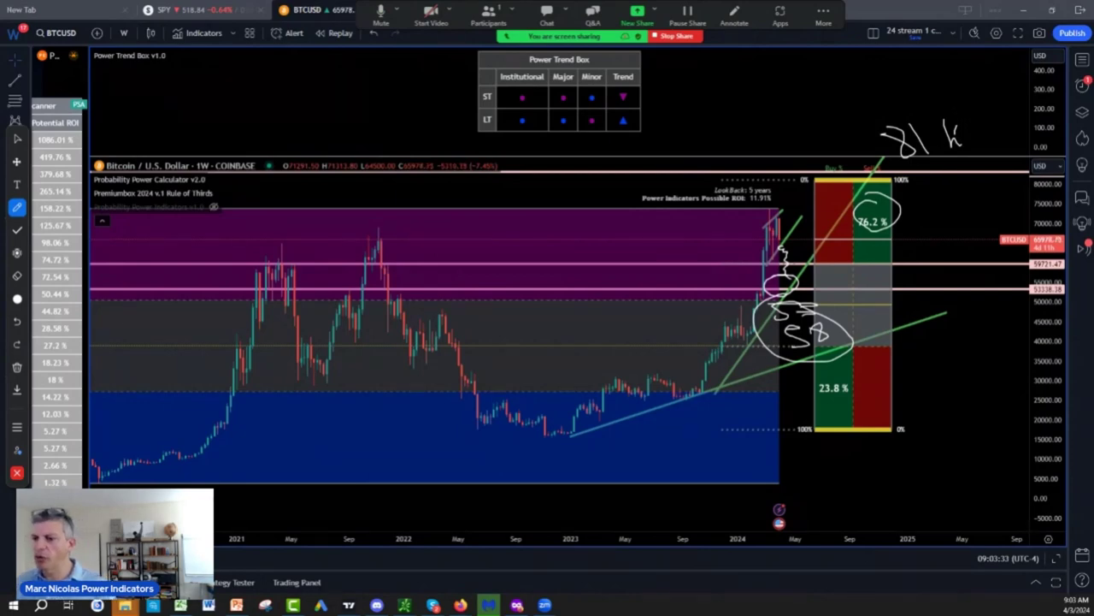
click(17, 367)
click(111, 369)
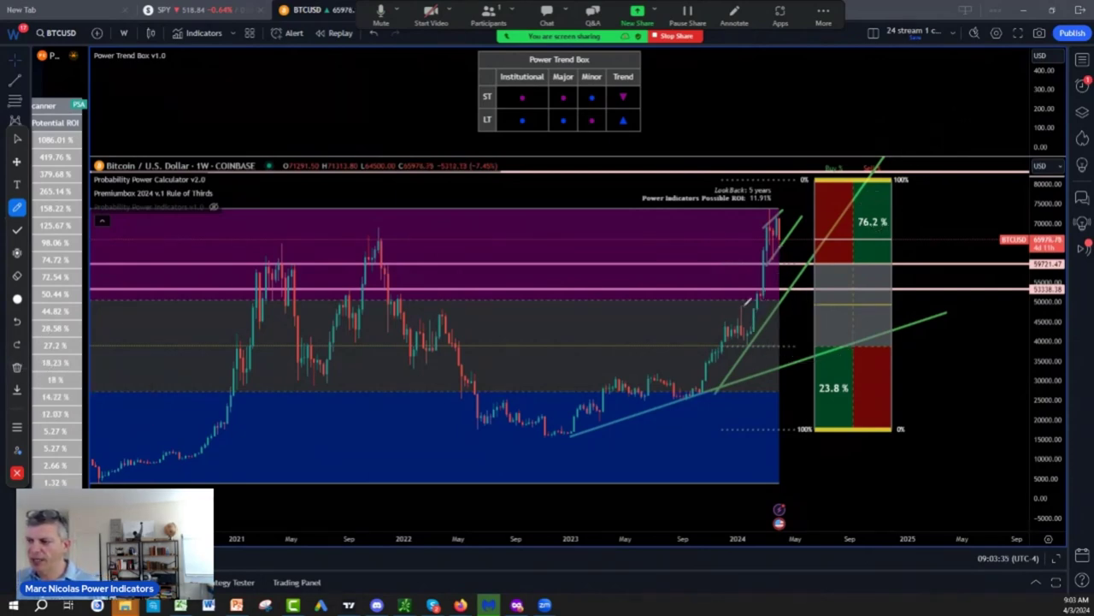
Sketch two falling lines and a zigzag across the latest Bitcoin candles, then clear those drawings
drag(767, 211, 793, 270)
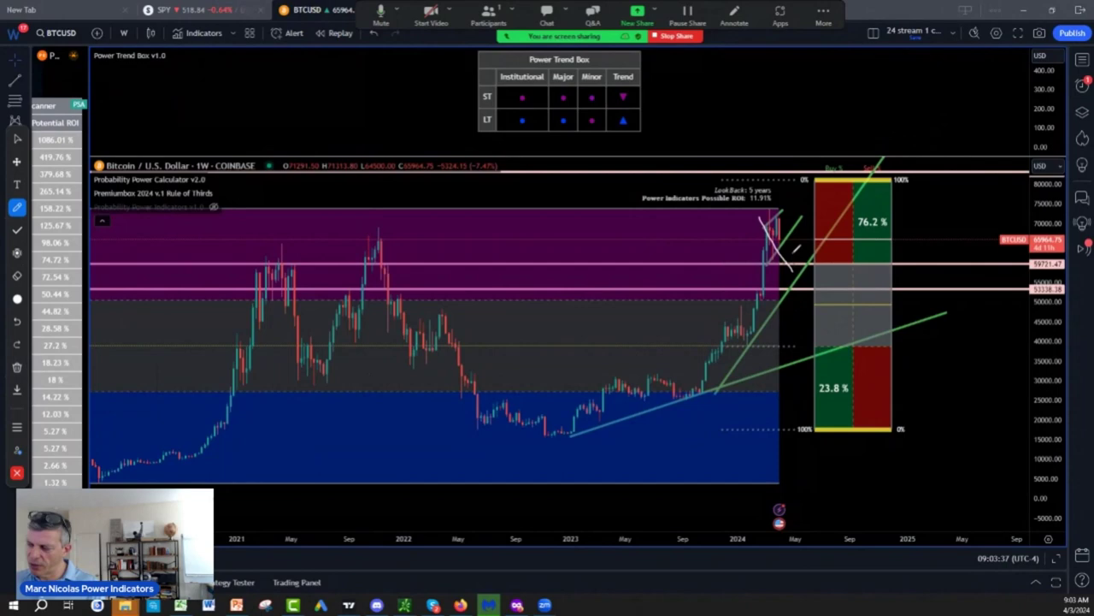
drag(779, 212, 812, 262)
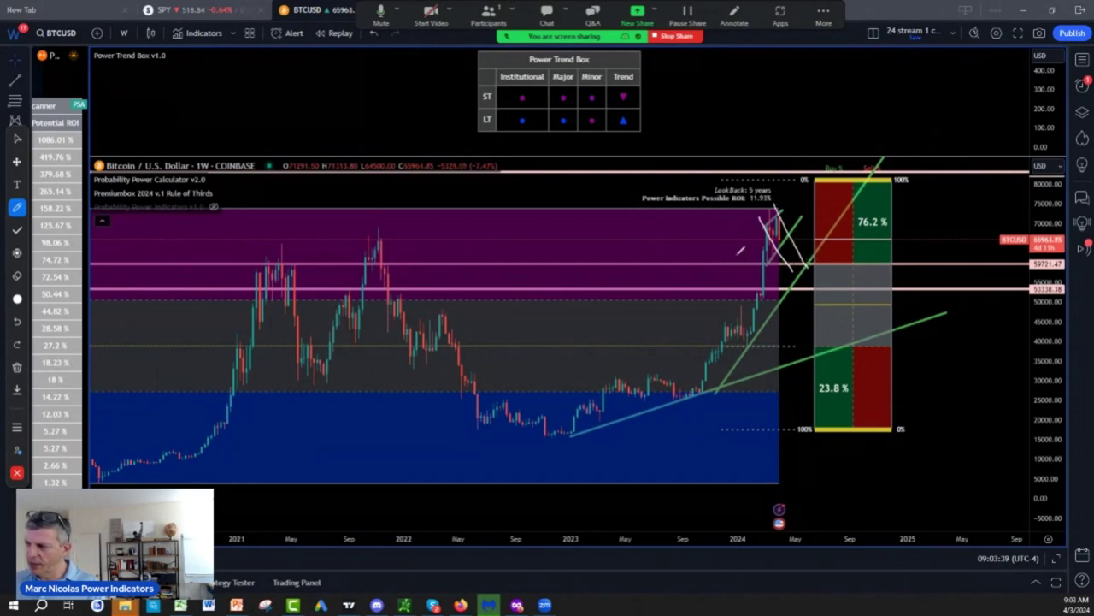
drag(735, 254, 775, 236)
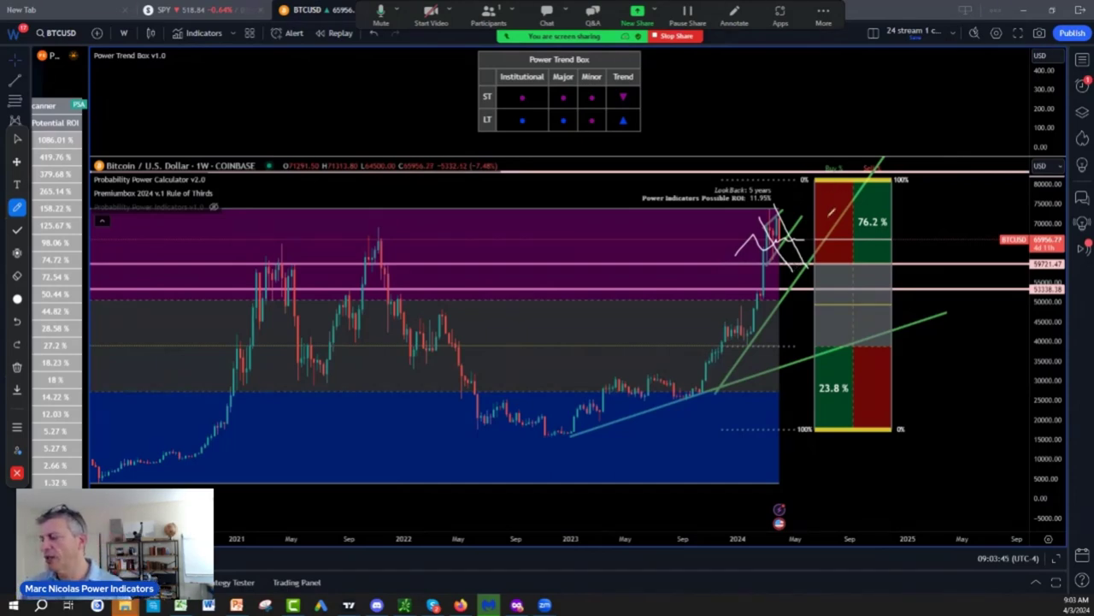
click(16, 367)
click(59, 367)
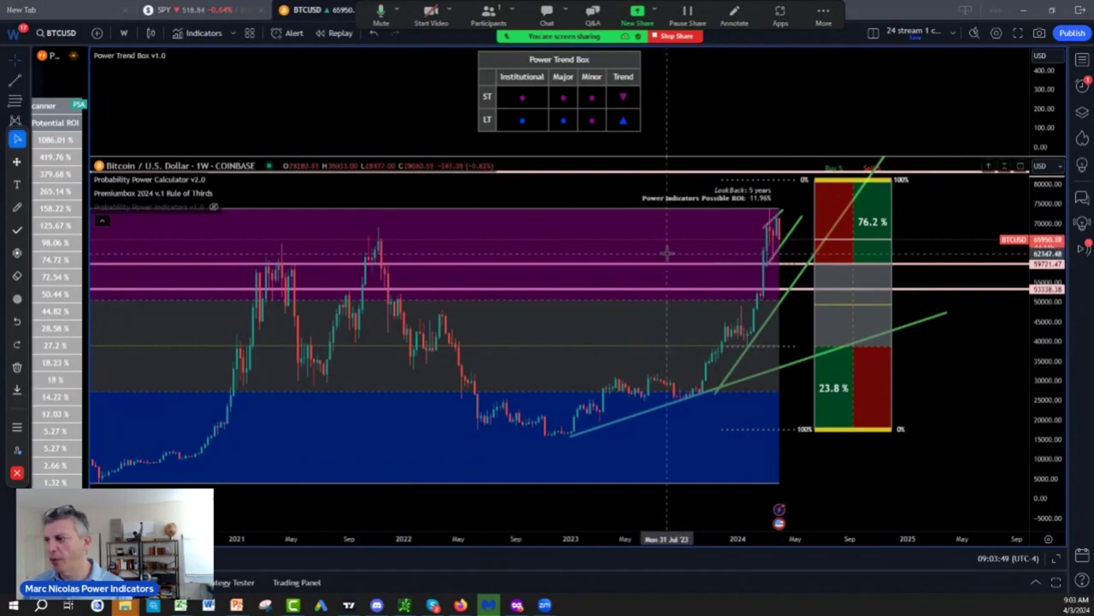
Switch the chart to the TOTAL3 symbol, the crypto total market cap excluding BTC and ETH
text(TOTAL)
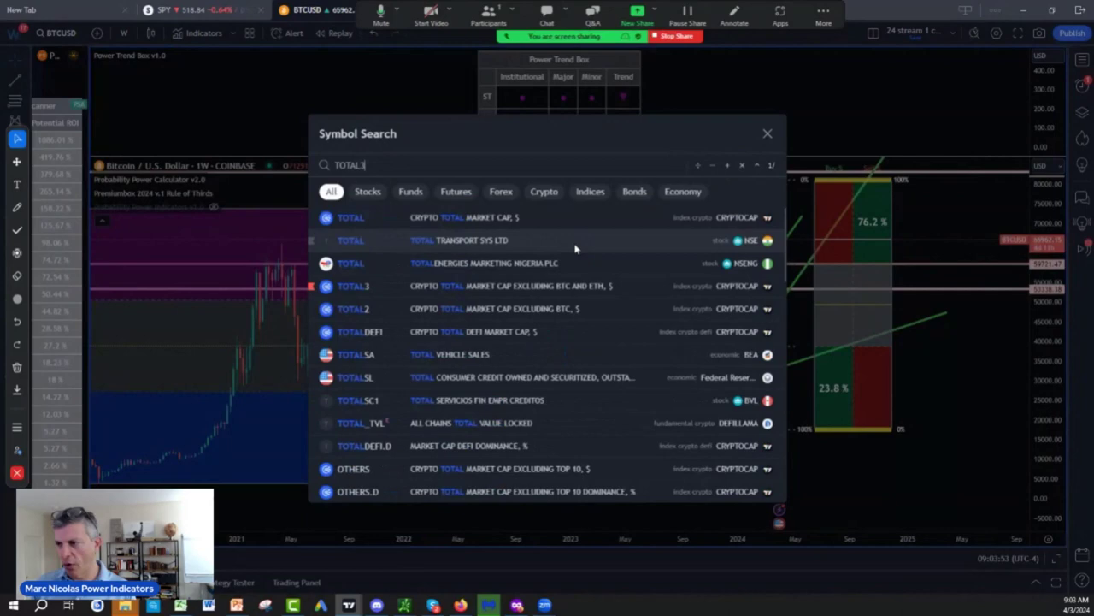
text(3)
key(Return)
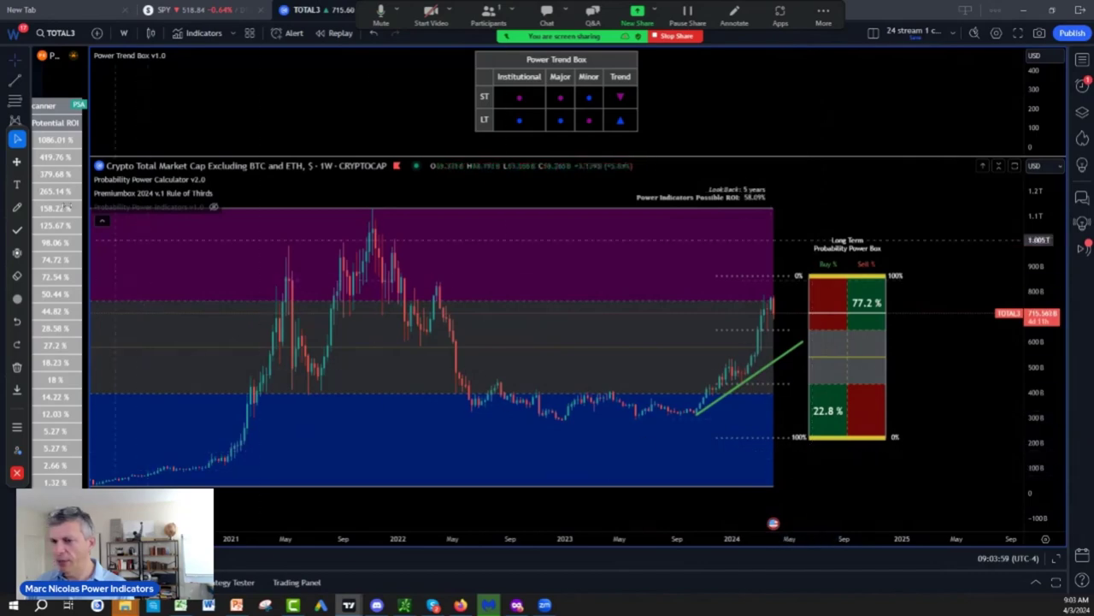
Draw a steep rising trend line on TOTAL3 from about 441 B at 29 Jan 2024 to about 806 B at 27 May 2024
click(28, 84)
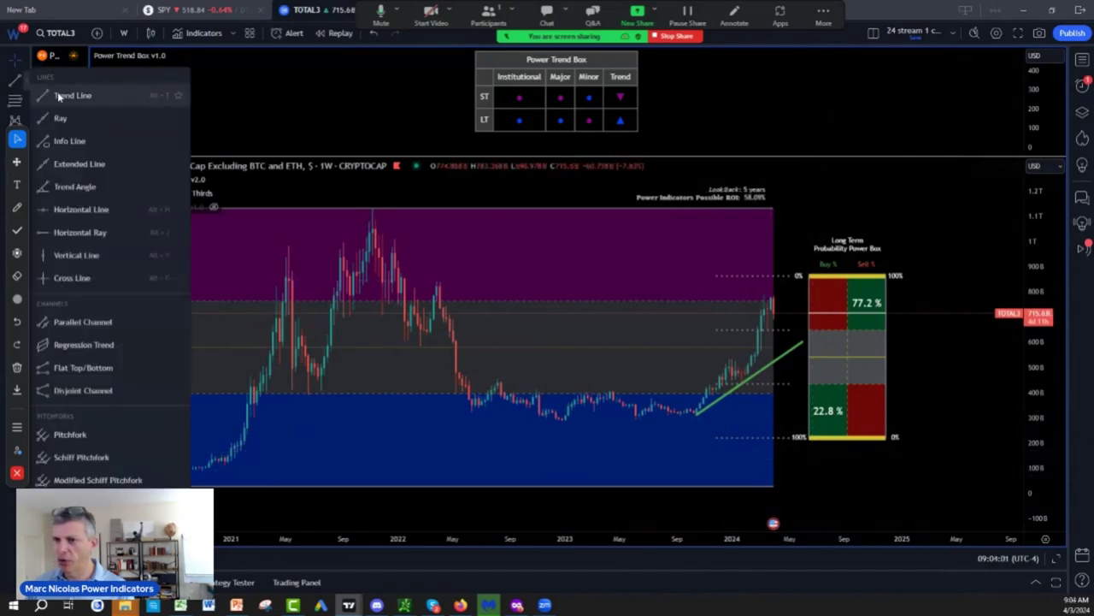
click(61, 96)
drag(748, 382, 804, 291)
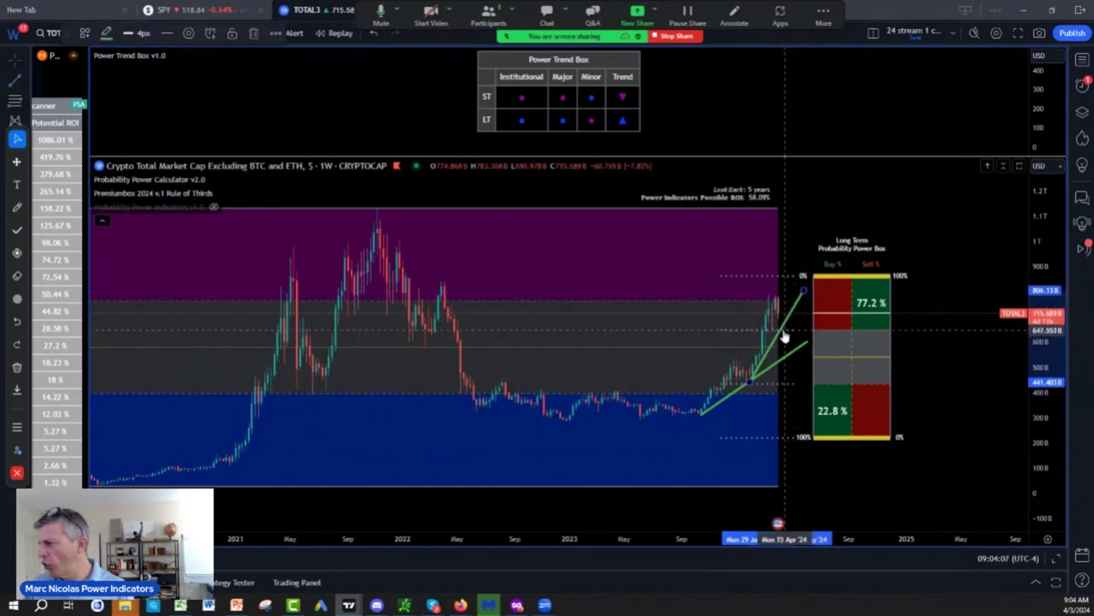
Mark the upper edge of the probability box's grey zone with two white horizontal pen strokes
click(17, 207)
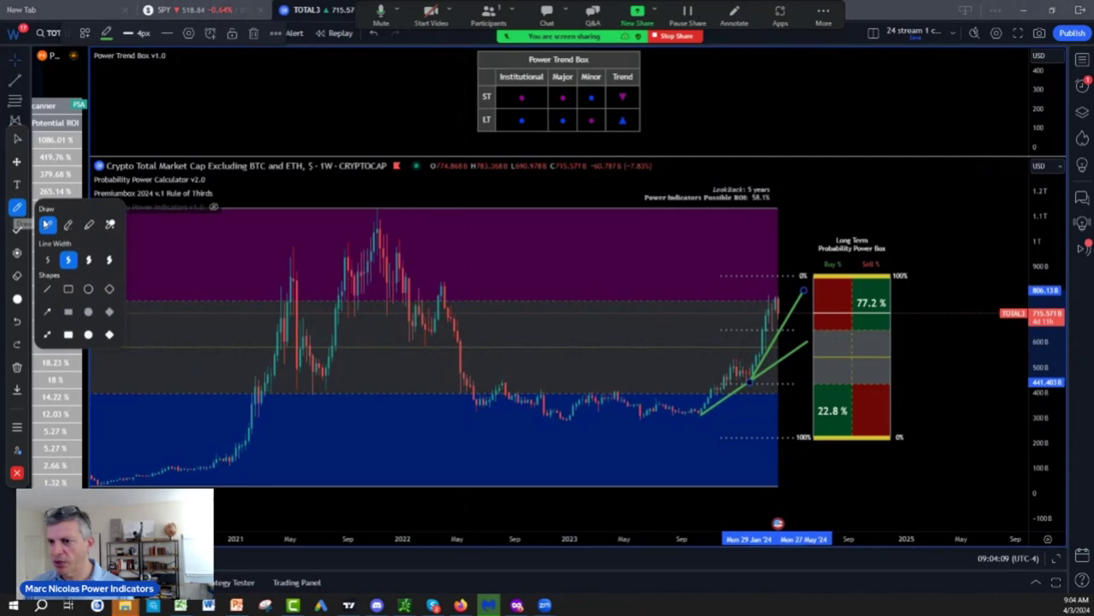
click(680, 325)
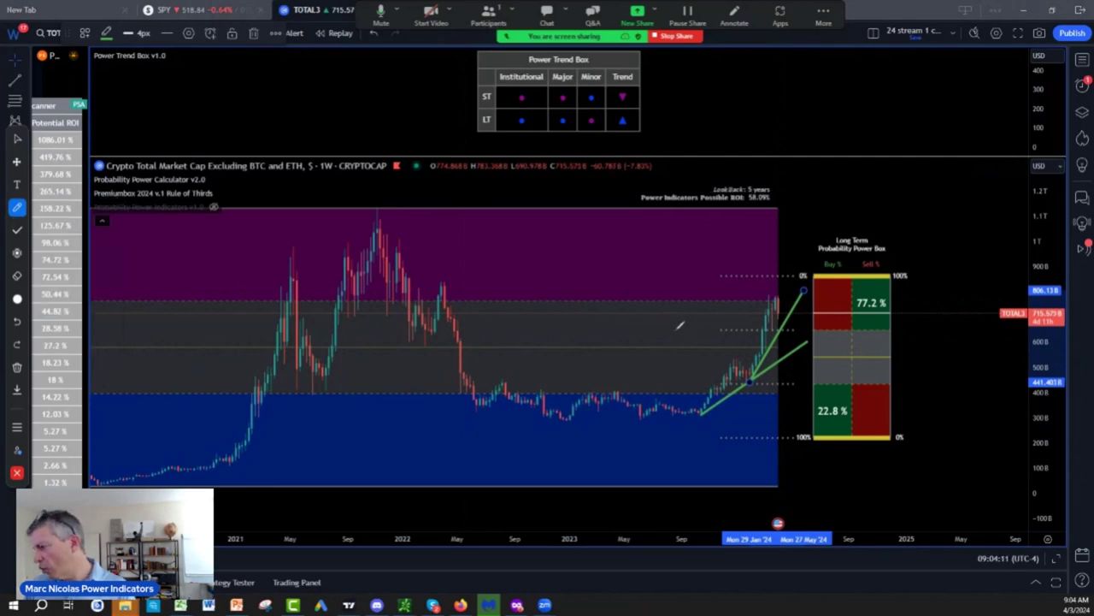
drag(703, 318, 711, 325)
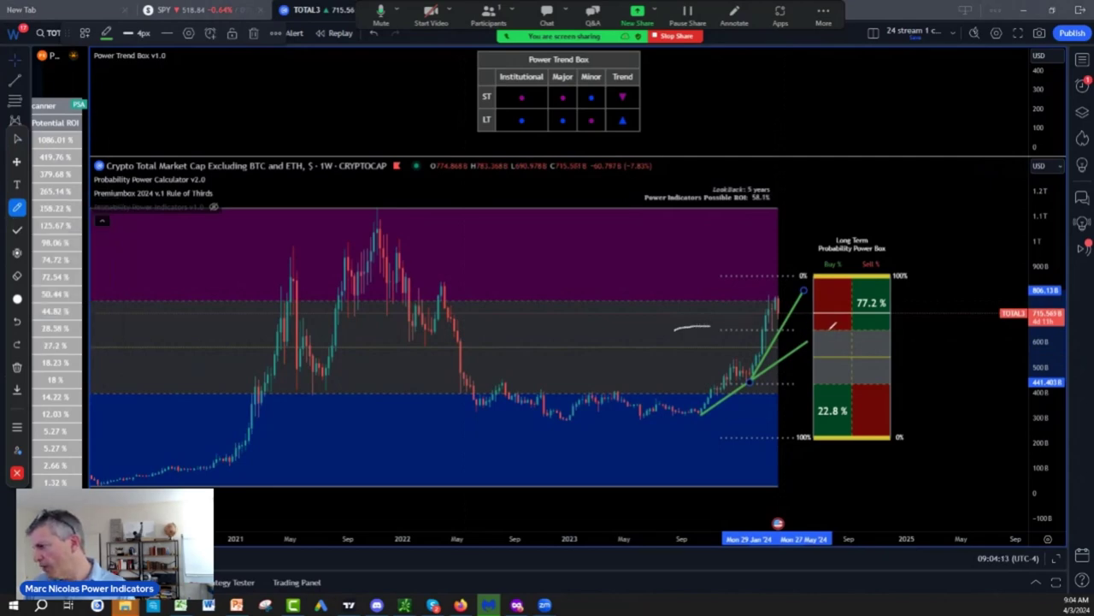
drag(828, 329, 915, 322)
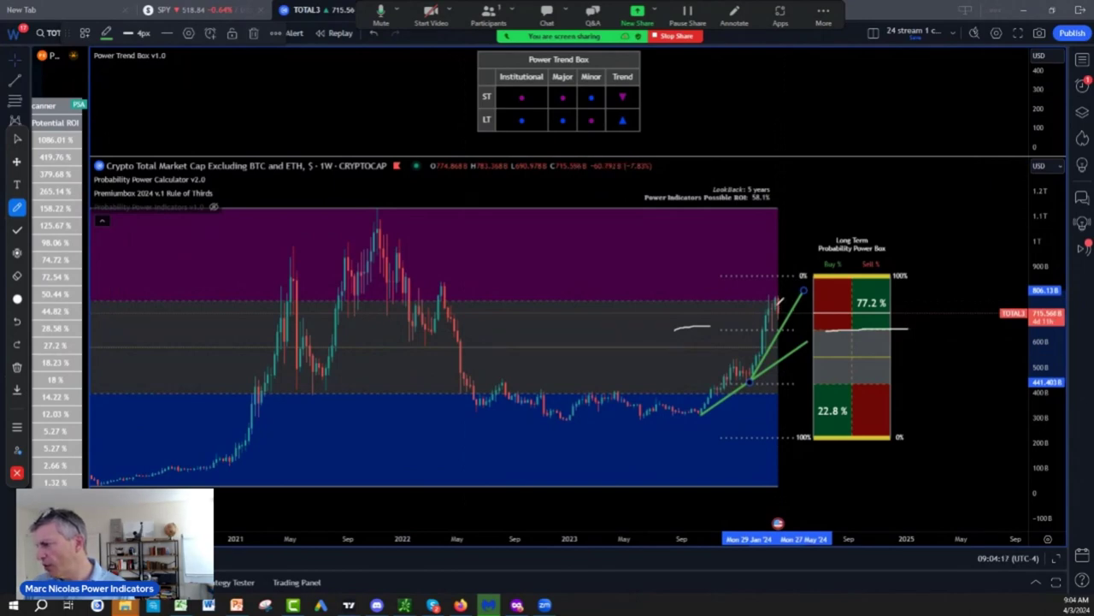
Sketch a price drop from the latest TOTAL3 candles to the marked level and outline the area with a white rectangle
drag(782, 301, 801, 324)
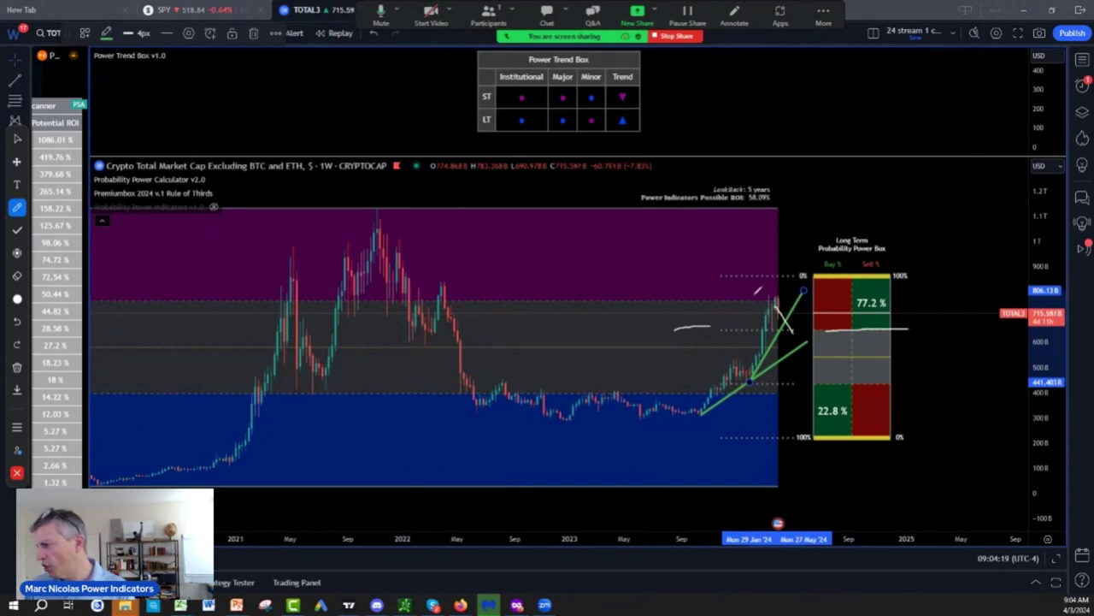
mouse_move(754, 294)
mouse_down()
mouse_move(770, 330)
mouse_move(816, 330)
mouse_move(816, 295)
mouse_move(751, 296)
mouse_up()
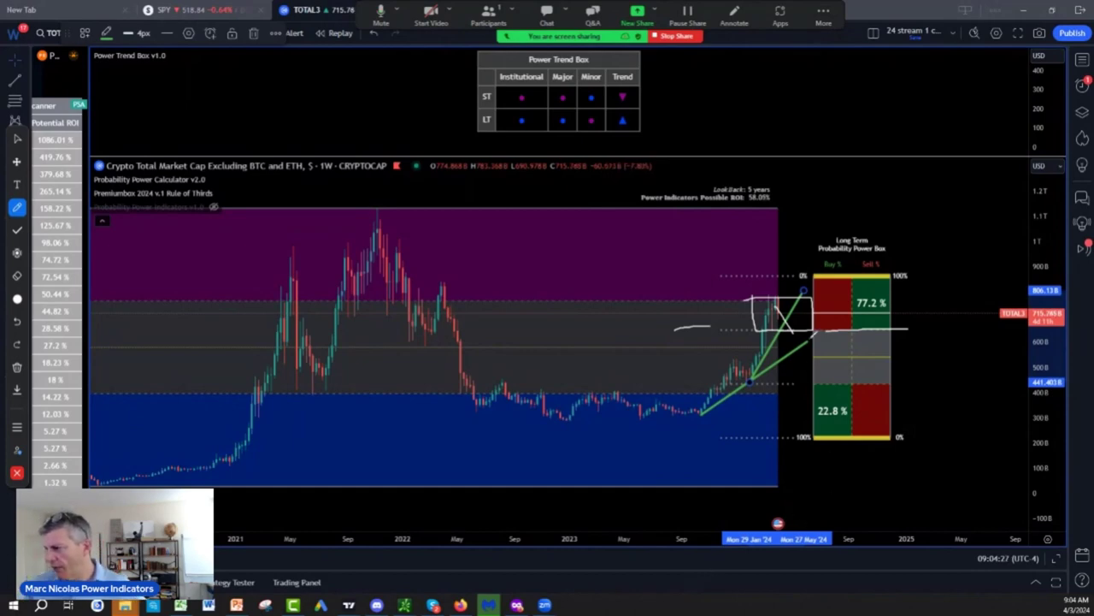
key(Escape)
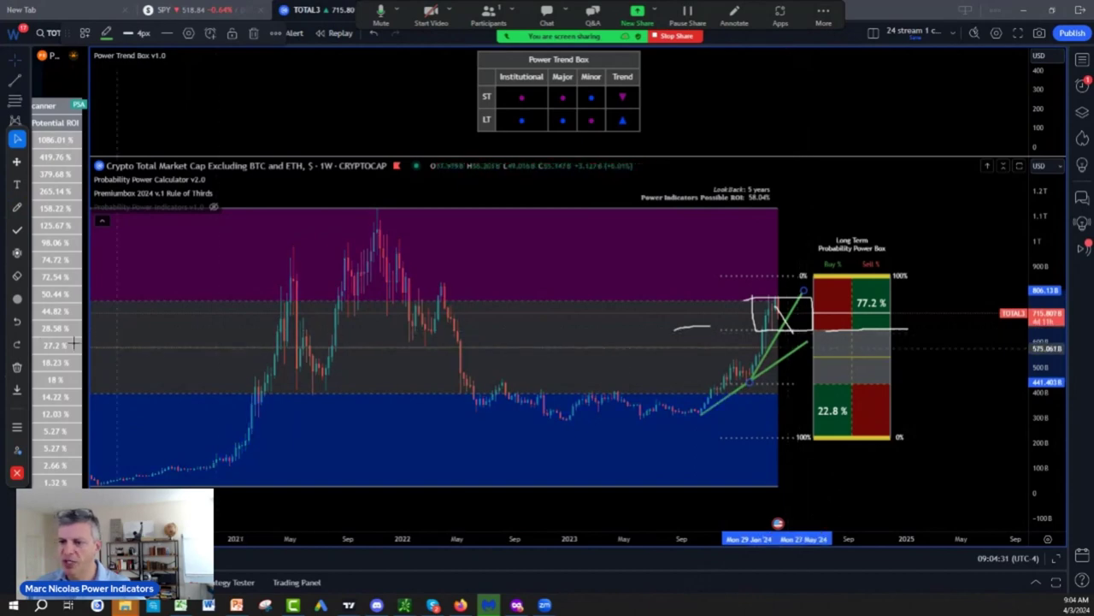
Handwrite "630 B" with the white pen just below the outlined area, at the upper edge of the grey zone
click(17, 207)
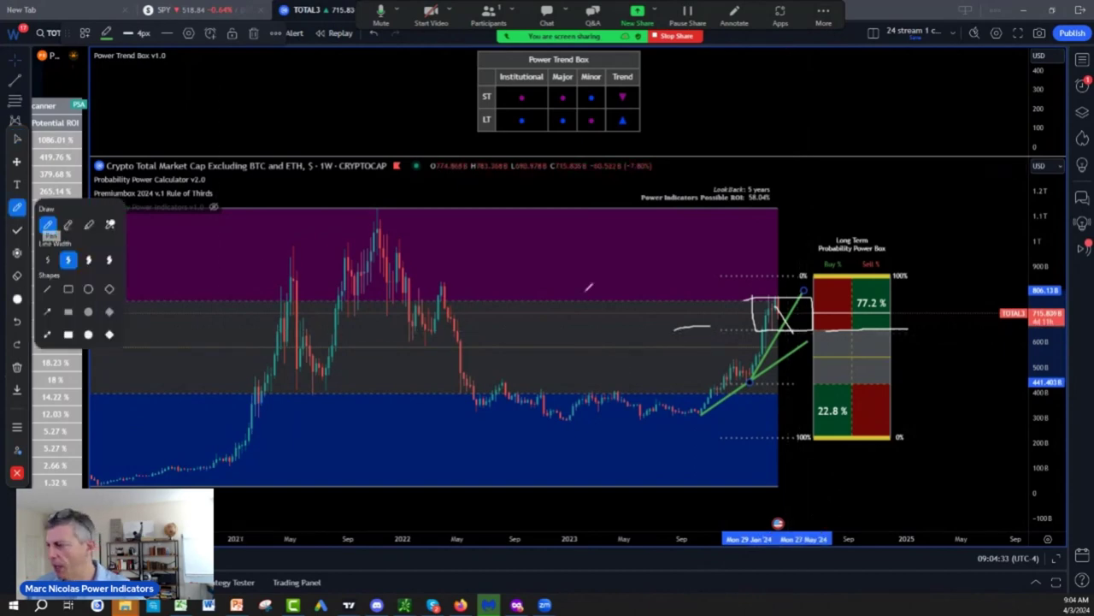
mouse_move(780, 328)
mouse_down()
mouse_move(784, 343)
mouse_move(802, 326)
mouse_up()
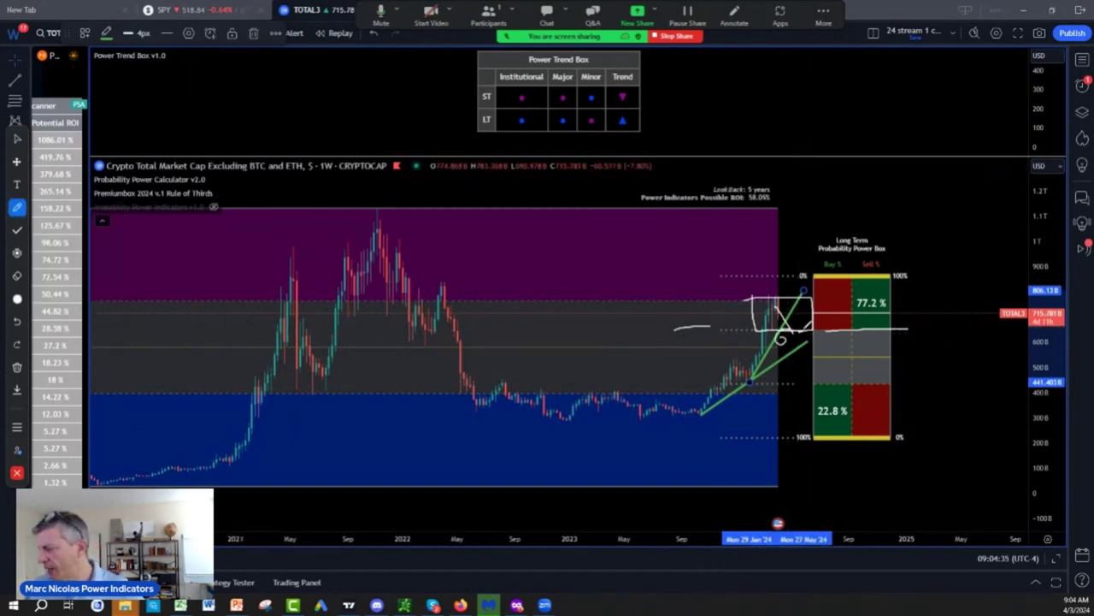
click(17, 207)
click(53, 226)
key(Escape)
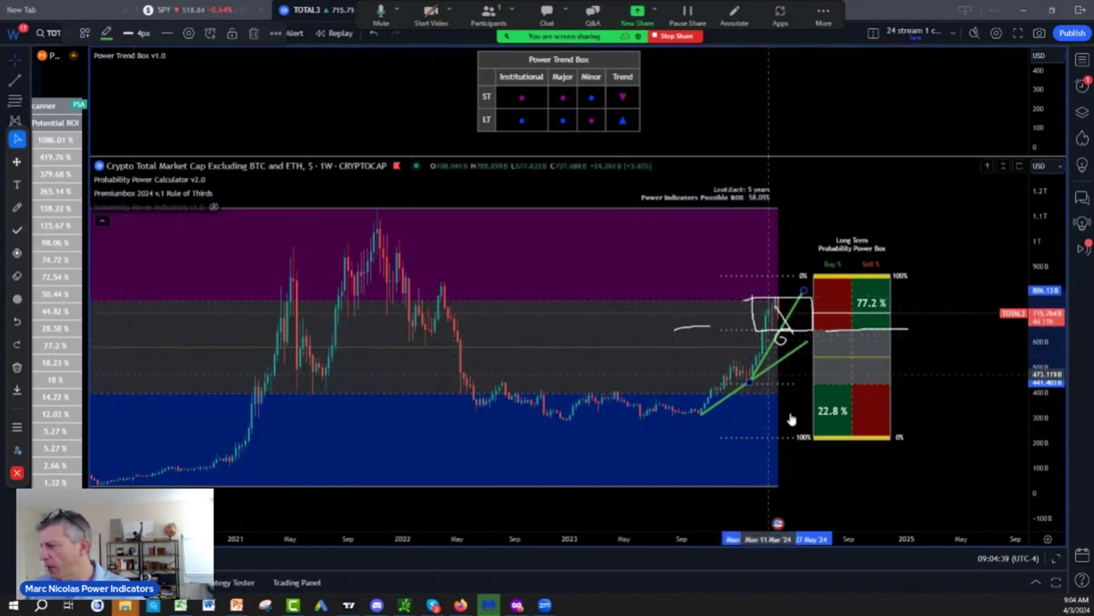
click(18, 209)
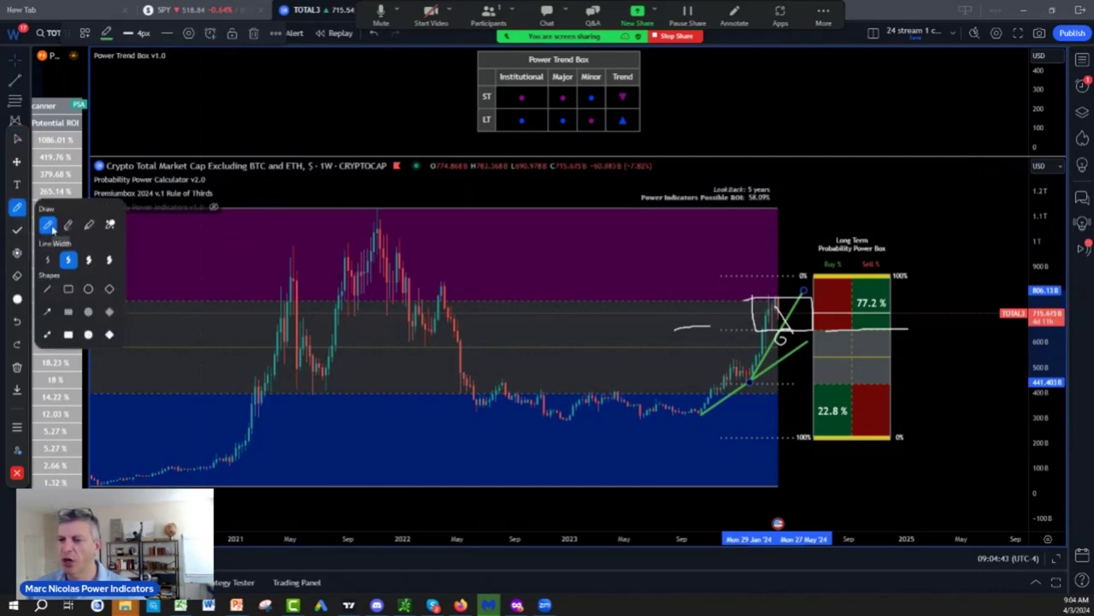
mouse_move(796, 329)
mouse_down()
mouse_move(807, 328)
mouse_move(799, 344)
mouse_move(823, 336)
mouse_up()
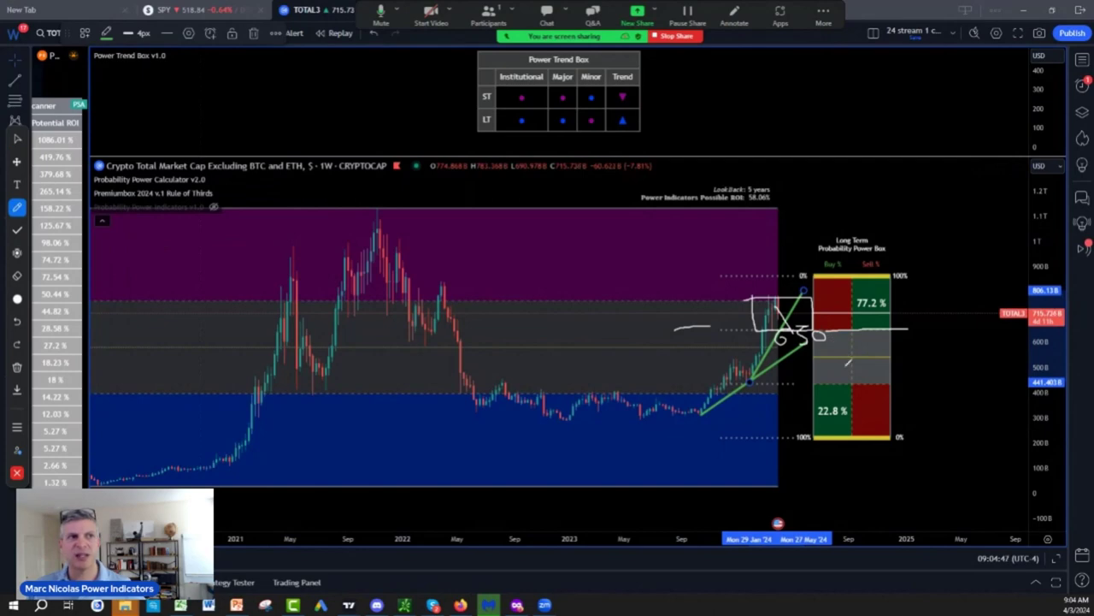
drag(836, 345, 844, 362)
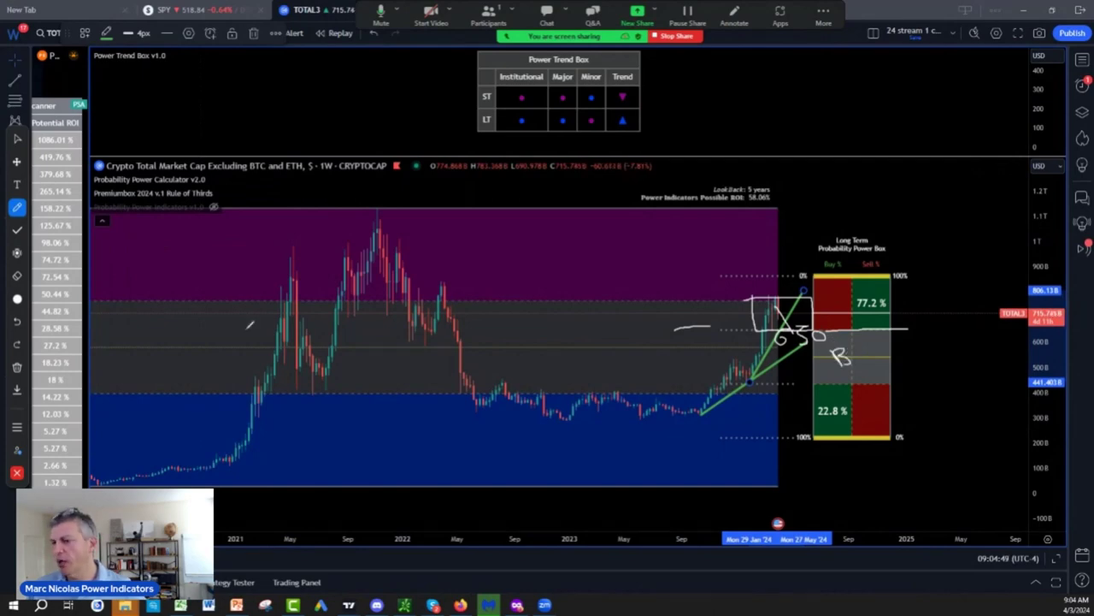
Clear all white pen annotations from the TOTAL3 chart and leave drawing mode
click(17, 366)
click(55, 373)
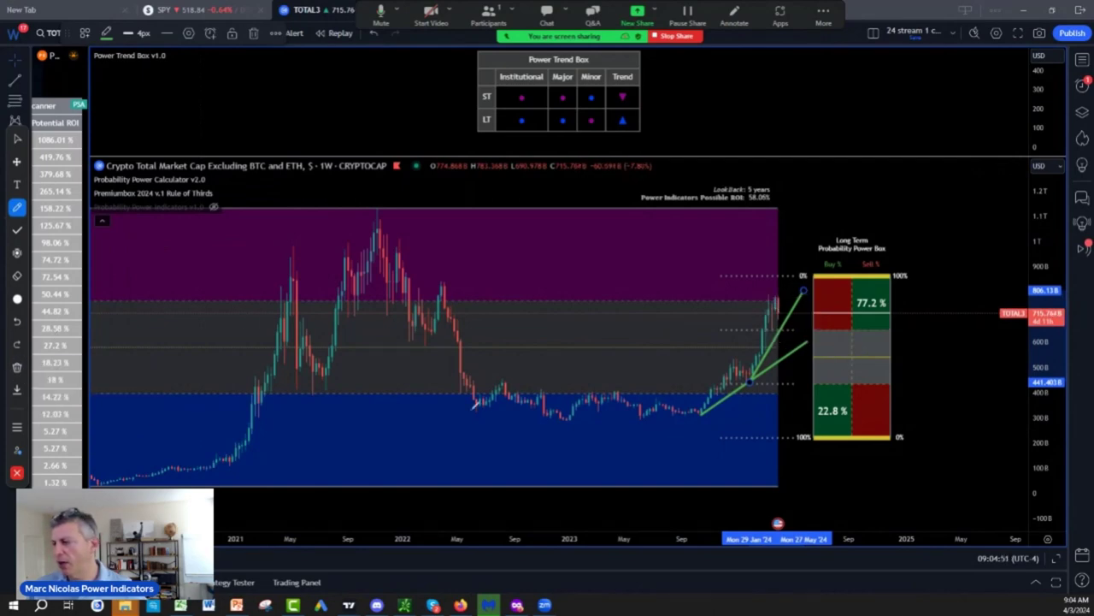
key(Escape)
Mark the candle lows near 650 B and outline the range from about 650 B to 770 B around the latest candles in white pen
scroll(744, 538, up, 5)
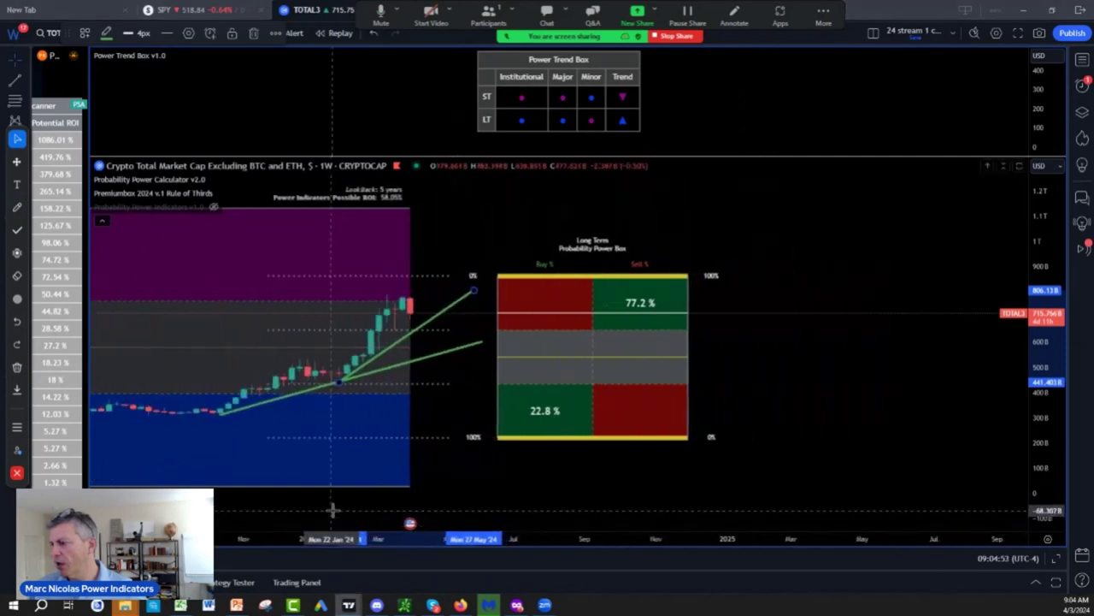
drag(1053, 299, 1075, 247)
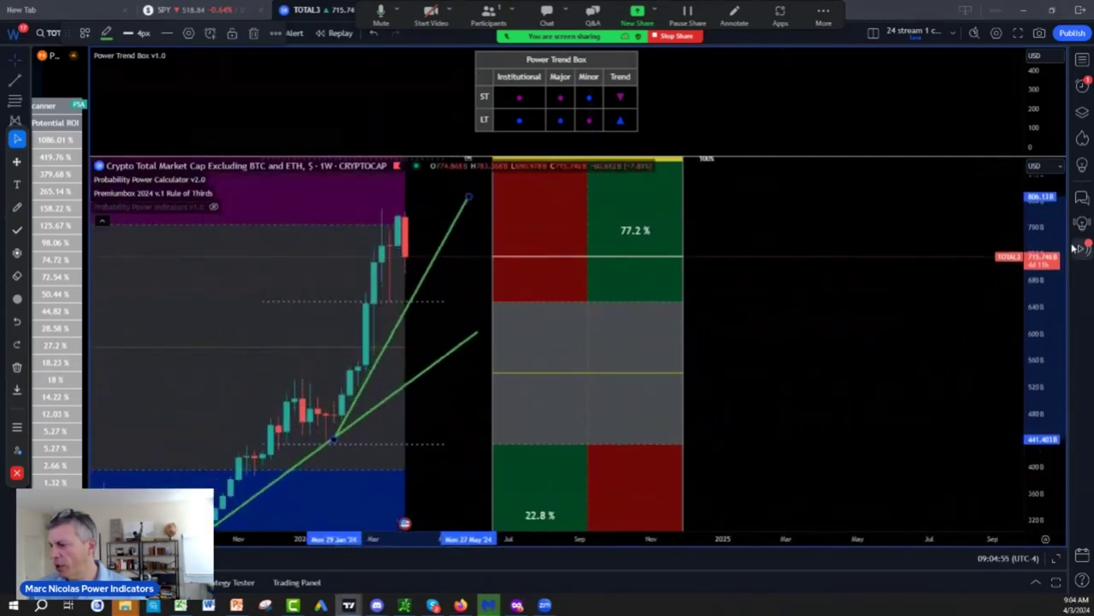
drag(901, 300, 1001, 384)
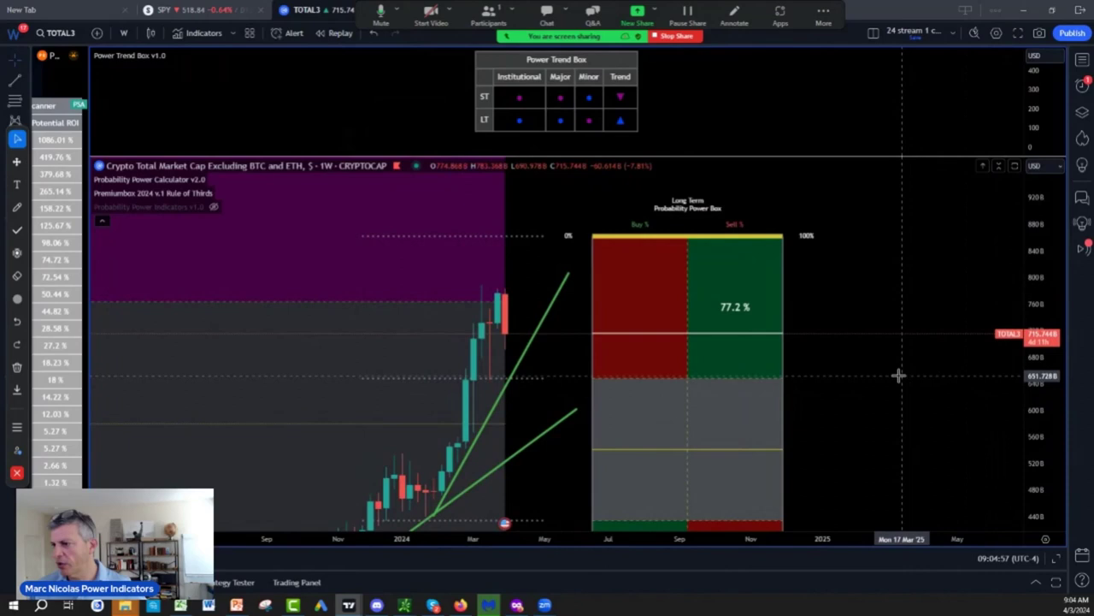
click(17, 208)
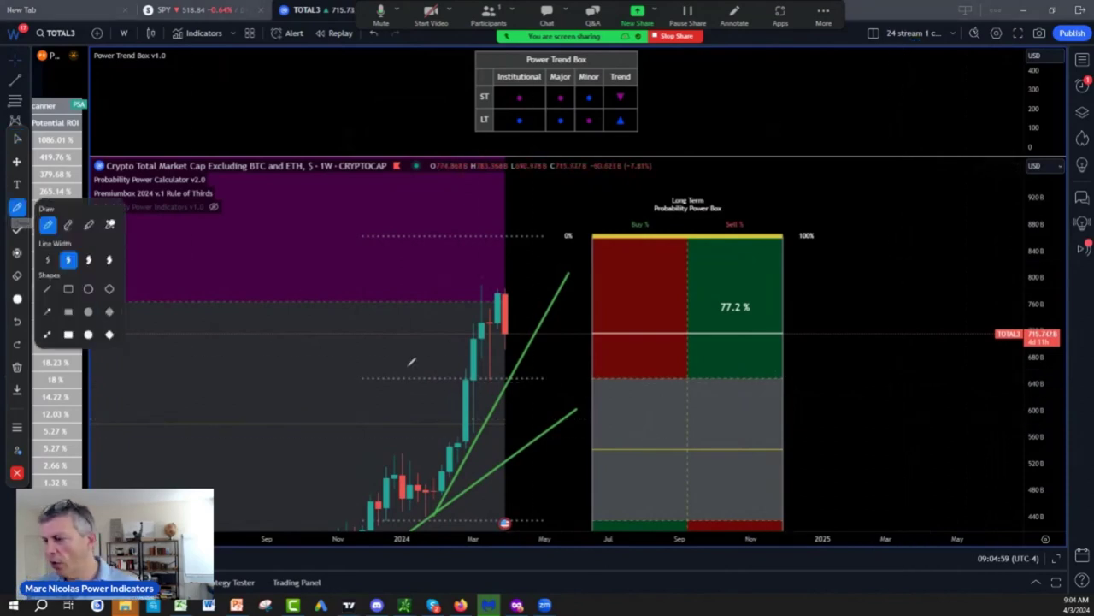
mouse_move(448, 380)
mouse_down()
mouse_move(476, 382)
mouse_move(470, 366)
mouse_move(482, 379)
mouse_move(616, 384)
mouse_move(609, 300)
mouse_move(413, 295)
mouse_move(396, 318)
mouse_move(398, 361)
mouse_move(458, 381)
mouse_up()
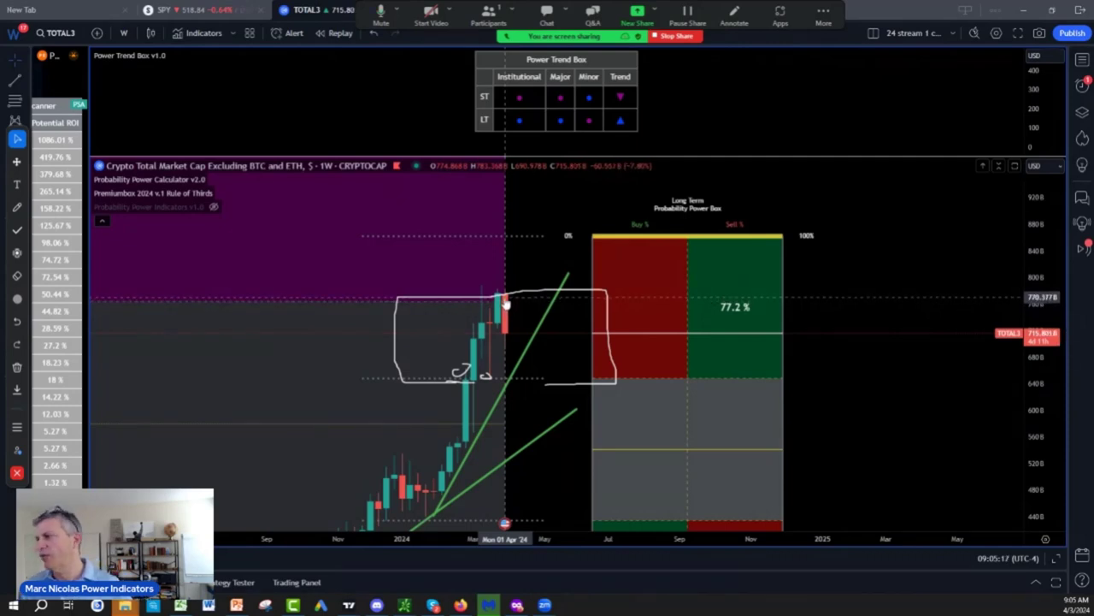
Handwrite "770 B" above the white rectangle and "650 B" at its lower edge
click(16, 207)
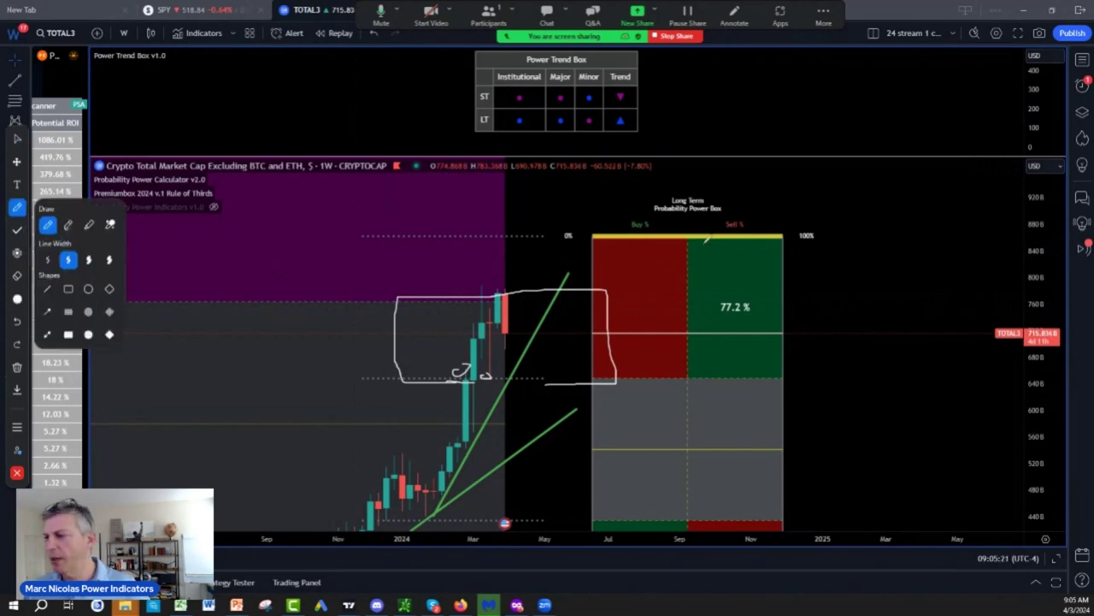
mouse_move(506, 260)
mouse_down()
mouse_move(523, 285)
mouse_move(540, 254)
mouse_move(595, 272)
mouse_up()
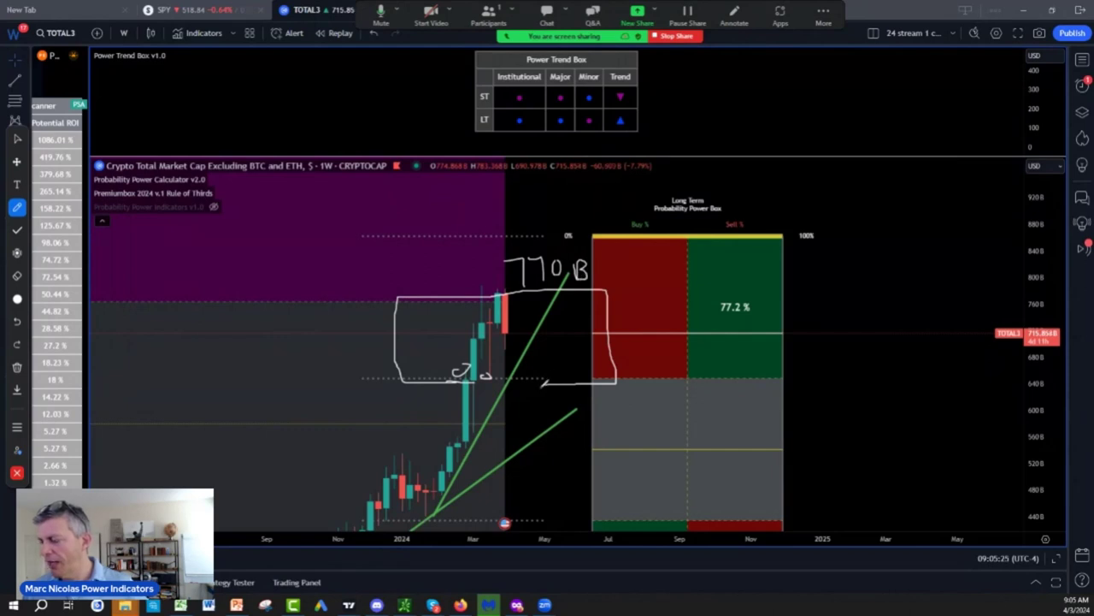
mouse_move(540, 381)
mouse_down()
mouse_move(525, 395)
mouse_move(568, 382)
mouse_move(543, 400)
mouse_move(583, 387)
mouse_move(584, 406)
mouse_up()
Draw several descending strokes from the latest candles to the 650 B label and circle that label
mouse_move(508, 339)
mouse_down()
mouse_move(574, 410)
mouse_move(525, 387)
mouse_up()
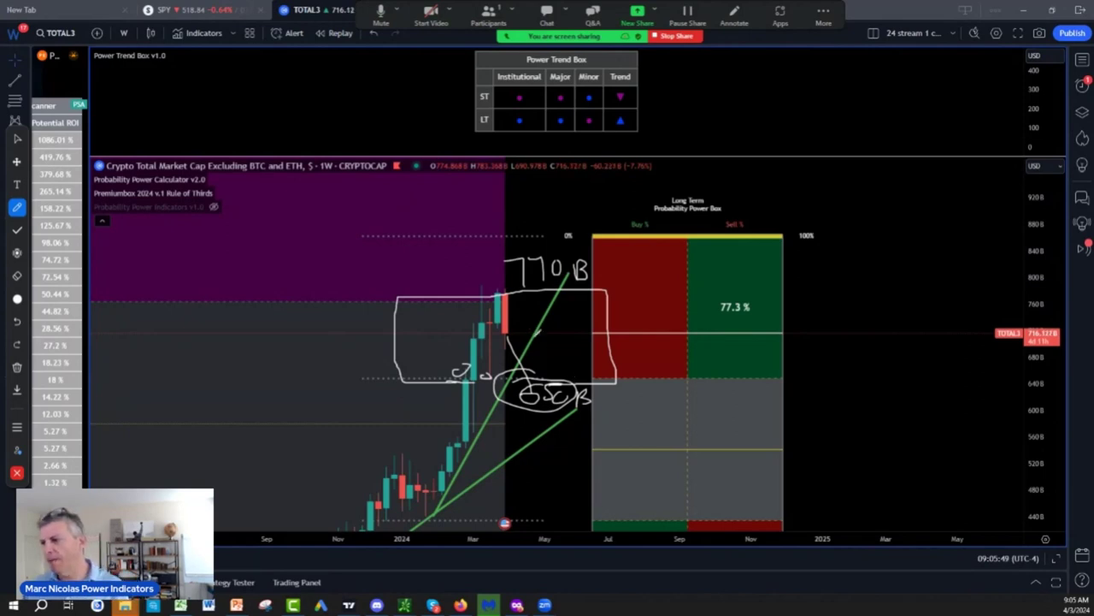
drag(470, 294, 530, 385)
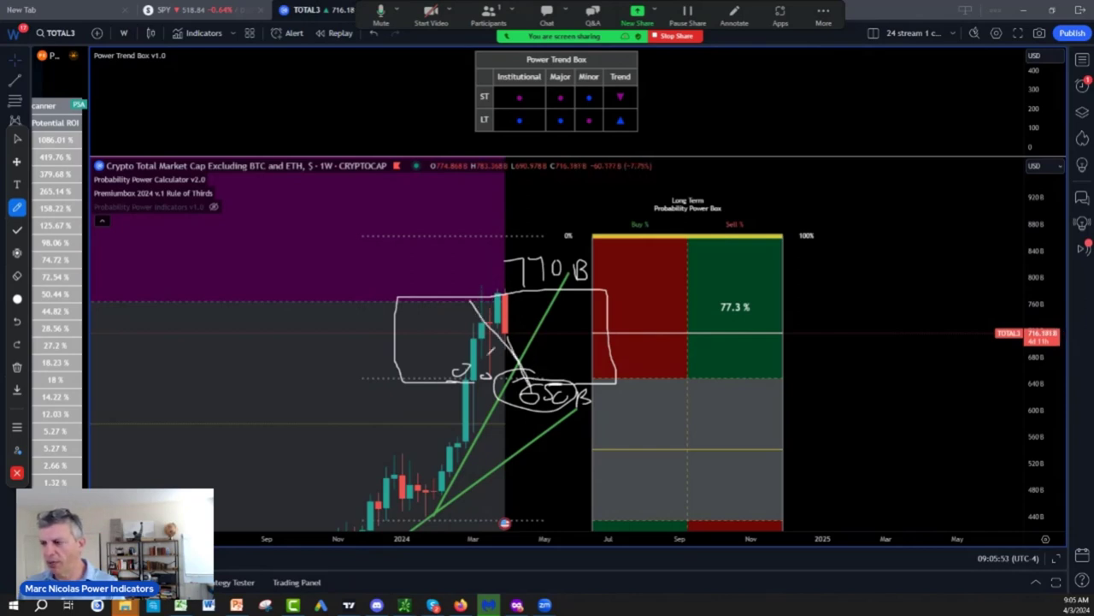
drag(468, 332, 530, 394)
mouse_move(494, 296)
mouse_down()
mouse_move(557, 374)
mouse_move(573, 375)
mouse_move(513, 387)
mouse_move(590, 395)
mouse_move(564, 419)
mouse_up()
Handwrite "AVAX" with a price range and "ICP 9 $" below it in the probability box's grey zone
mouse_move(624, 364)
mouse_down()
mouse_move(616, 374)
mouse_move(660, 413)
mouse_move(704, 391)
mouse_move(730, 423)
mouse_up()
drag(728, 401, 677, 448)
mouse_move(668, 450)
mouse_down()
mouse_move(696, 446)
mouse_move(685, 431)
mouse_move(710, 444)
mouse_up()
drag(727, 428, 719, 441)
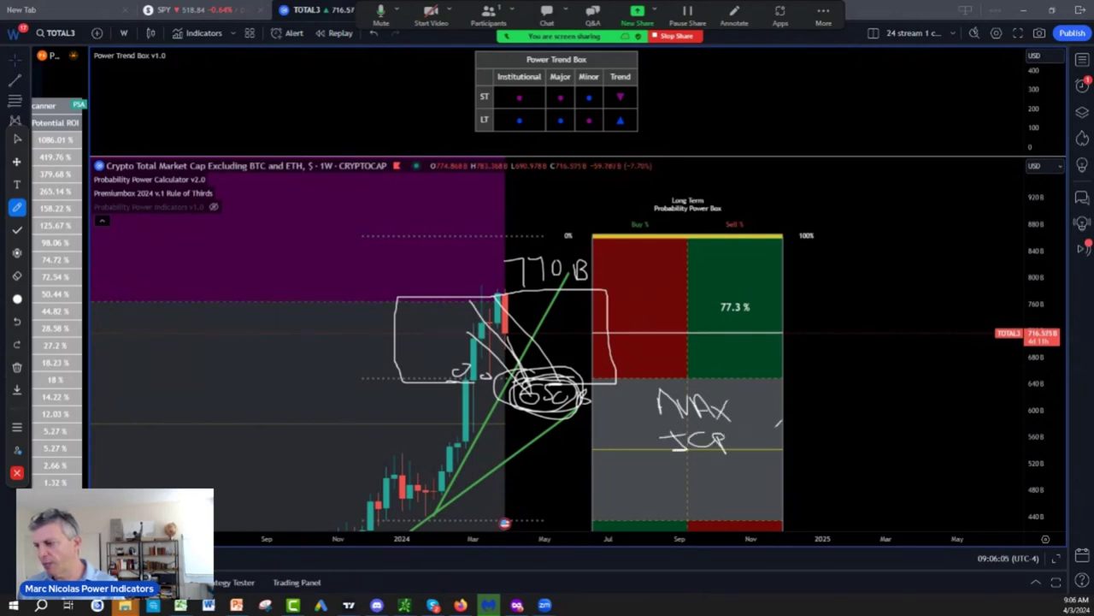
mouse_move(779, 425)
mouse_down()
mouse_move(781, 445)
mouse_move(768, 450)
mouse_up()
mouse_move(807, 421)
mouse_down()
mouse_move(795, 443)
mouse_move(804, 446)
mouse_up()
drag(813, 442, 809, 452)
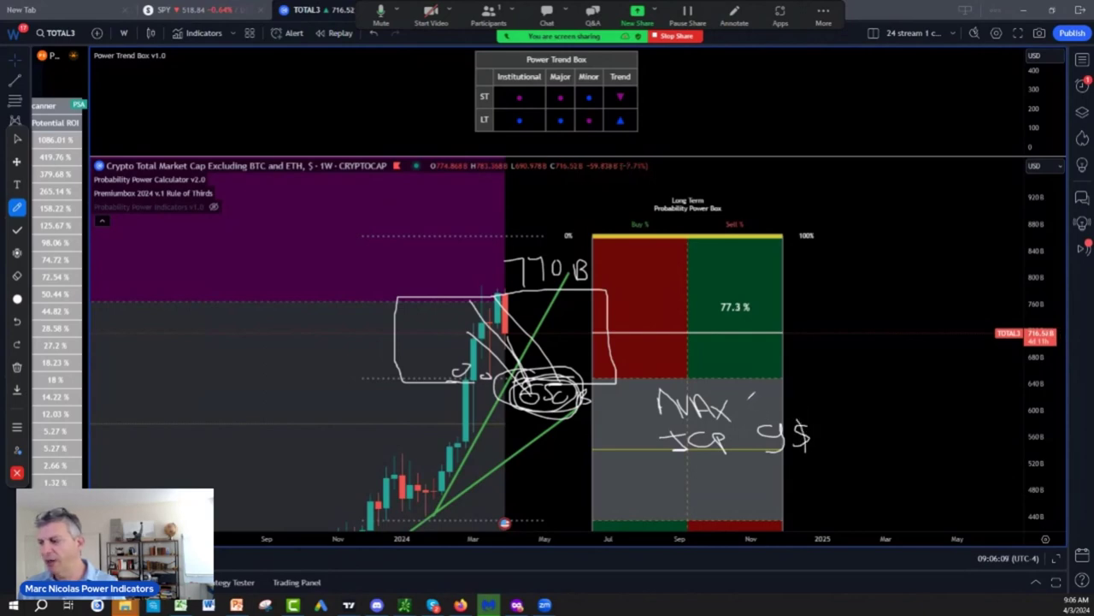
drag(752, 397, 755, 411)
mouse_move(767, 396)
mouse_down()
mouse_move(762, 409)
mouse_move(790, 409)
mouse_up()
mouse_move(807, 397)
mouse_down()
mouse_move(843, 373)
mouse_move(852, 409)
mouse_up()
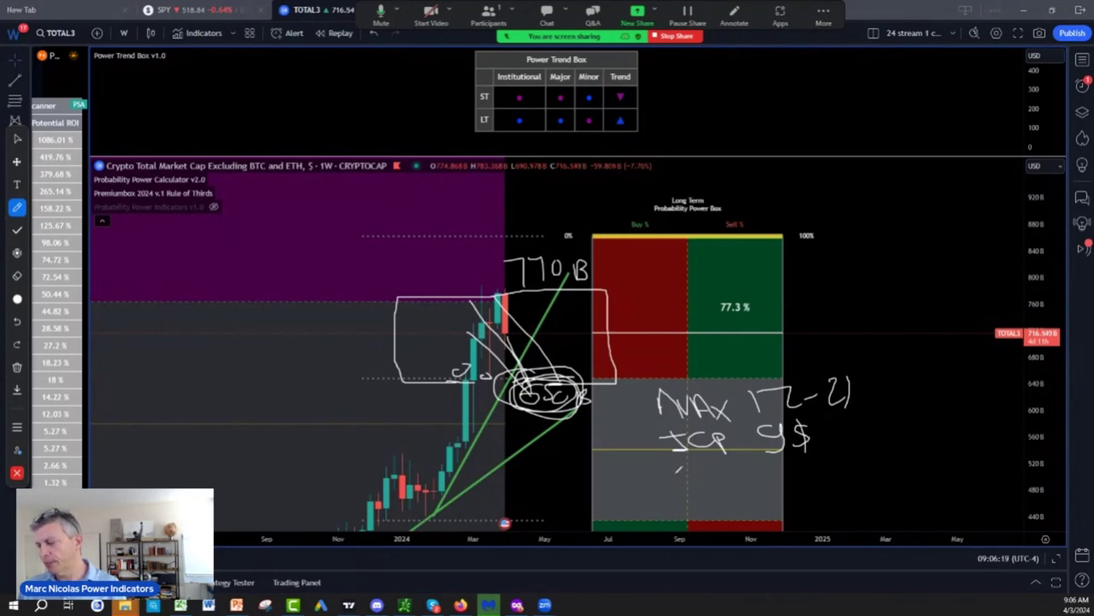
Add "SUI" and "Doge" to the handwritten coin list, circle Doge and point an arrow at it from each side
drag(678, 469, 672, 490)
mouse_move(698, 476)
mouse_down()
mouse_move(696, 488)
mouse_move(715, 479)
mouse_move(741, 489)
mouse_move(715, 471)
mouse_move(741, 468)
mouse_up()
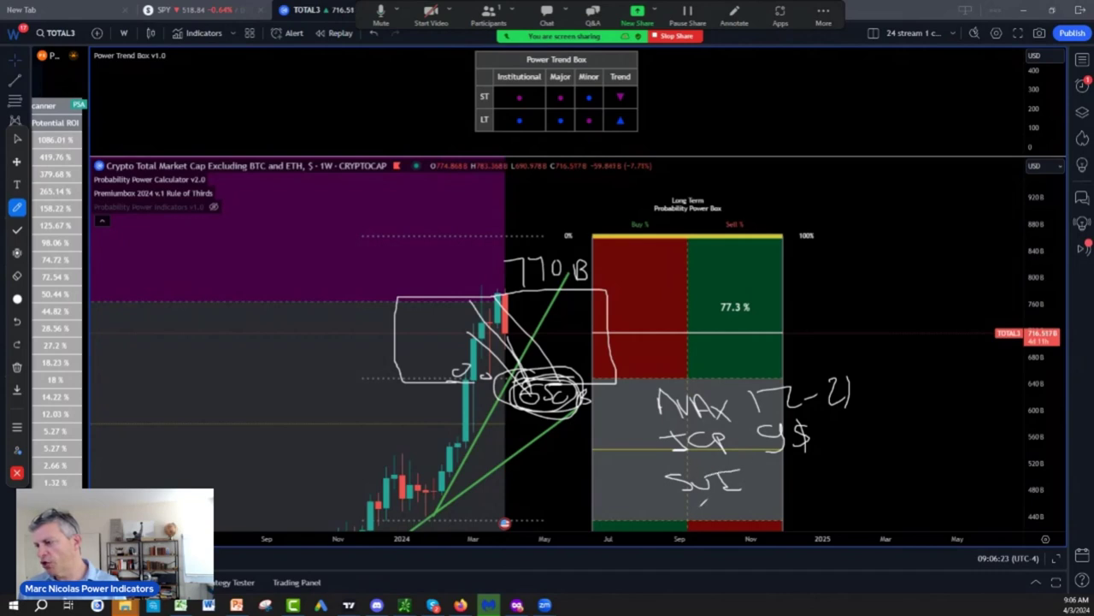
mouse_move(700, 505)
mouse_down()
mouse_move(693, 518)
mouse_move(741, 527)
mouse_move(746, 514)
mouse_up()
mouse_move(746, 513)
mouse_down()
mouse_move(758, 515)
mouse_move(676, 512)
mouse_move(721, 487)
mouse_up()
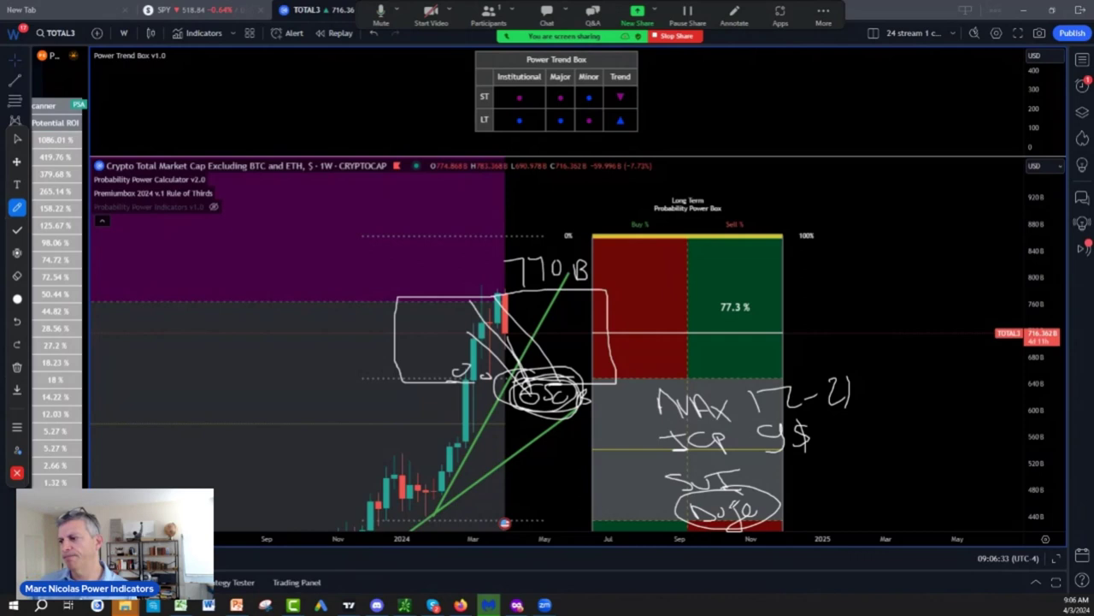
drag(643, 512, 680, 499)
drag(819, 497, 783, 503)
mouse_move(790, 492)
mouse_down()
mouse_move(783, 503)
mouse_move(800, 510)
mouse_up()
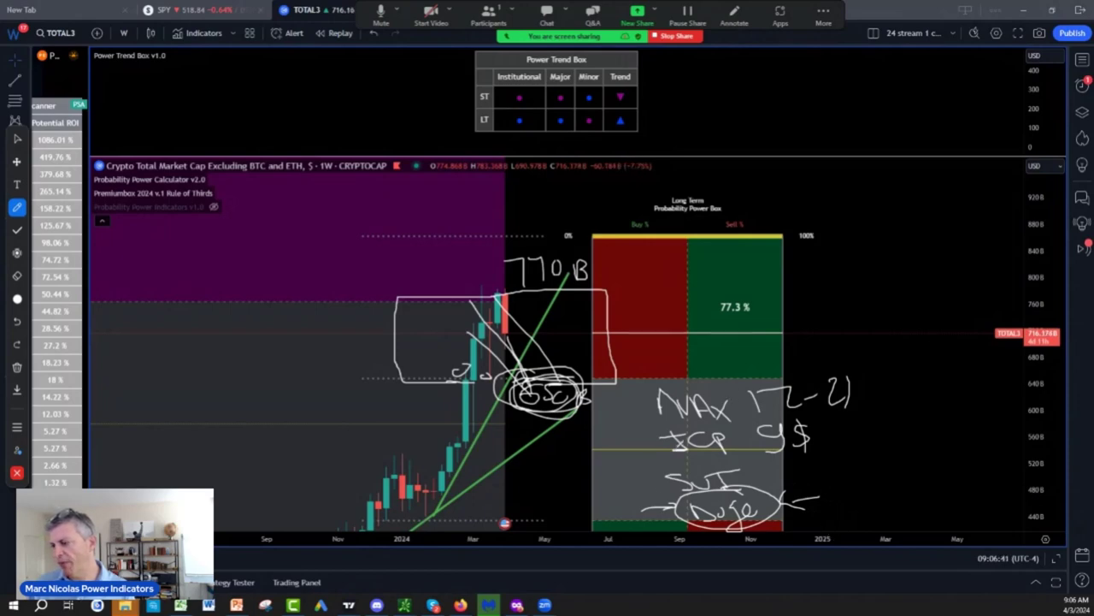
Handwrite a circled "BTC" with arrows pointing at it in the upper probability box, and add a second circled note beneath it
mouse_move(661, 243)
mouse_down()
mouse_move(664, 271)
mouse_move(703, 273)
mouse_move(718, 242)
mouse_move(737, 275)
mouse_move(697, 289)
mouse_move(688, 247)
mouse_up()
mouse_move(763, 264)
mouse_down()
mouse_move(768, 256)
mouse_move(758, 265)
mouse_move(778, 283)
mouse_up()
mouse_move(609, 271)
mouse_down()
mouse_move(634, 271)
mouse_move(628, 278)
mouse_up()
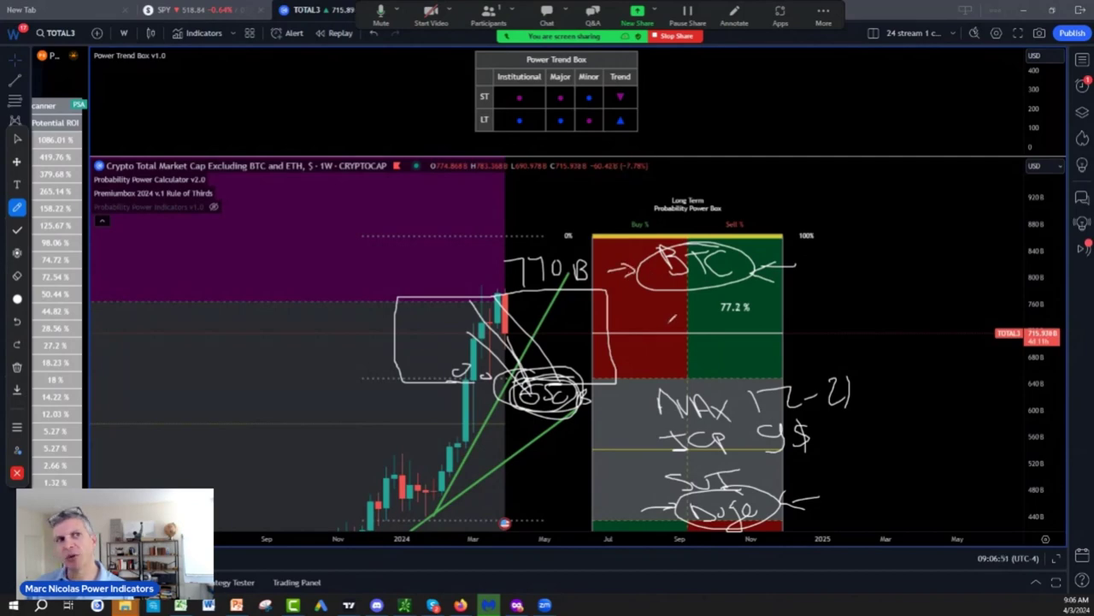
mouse_move(671, 315)
mouse_down()
mouse_move(680, 311)
mouse_move(681, 334)
mouse_up()
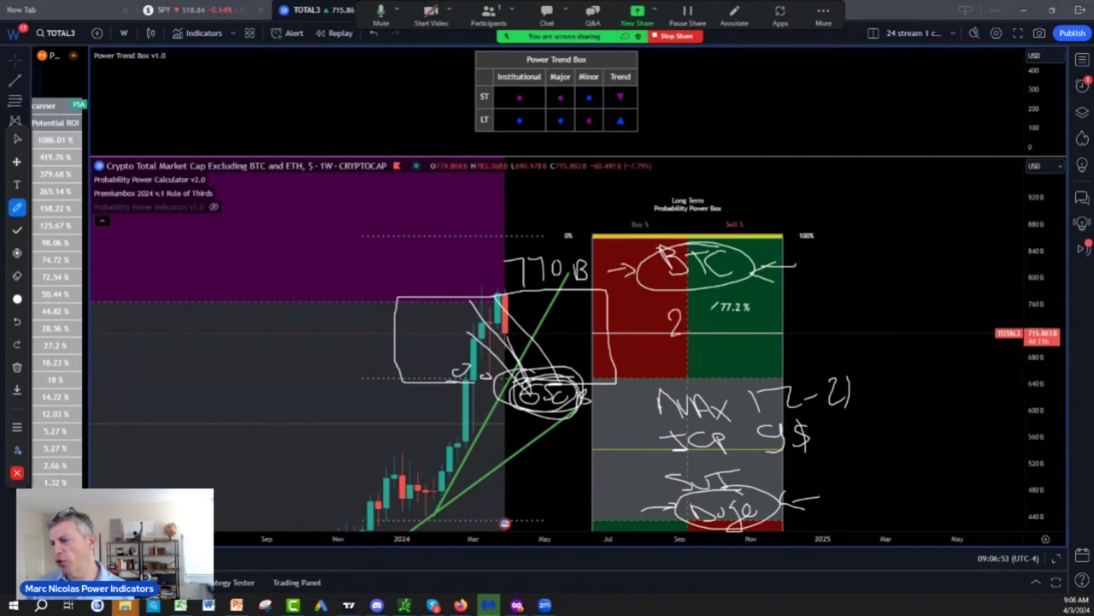
mouse_move(716, 300)
mouse_down()
mouse_move(718, 328)
mouse_move(715, 301)
mouse_up()
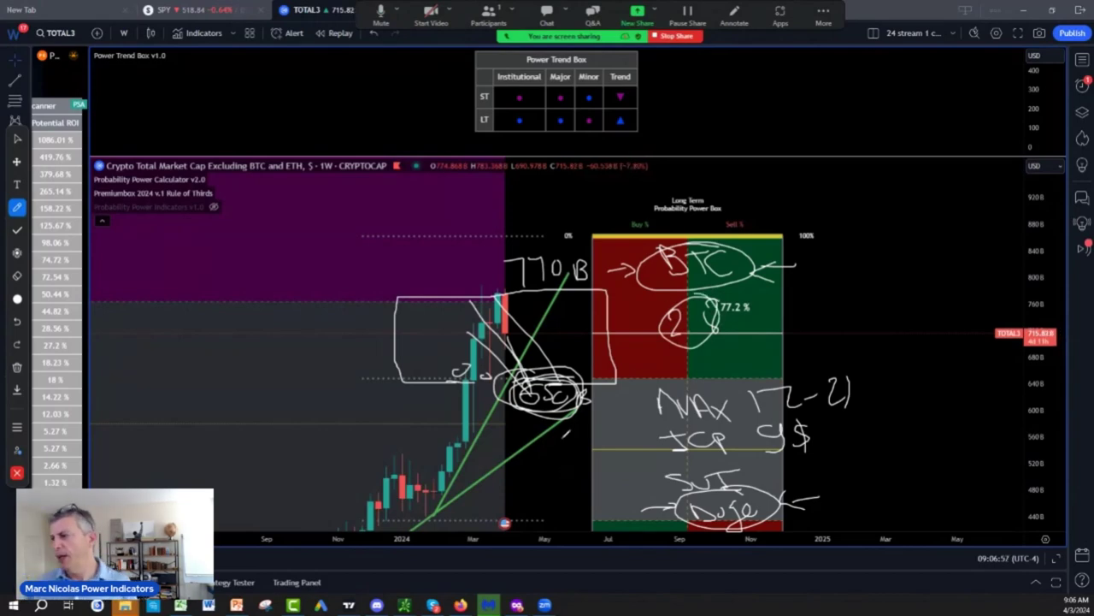
Frame the AVAX-to-Doge list with a white rectangle and handwrite a boxed list of ONDO, RNDR and FIL beside it
mouse_move(643, 386)
mouse_down()
mouse_move(639, 560)
mouse_move(808, 552)
mouse_move(924, 501)
mouse_move(865, 381)
mouse_move(631, 388)
mouse_up()
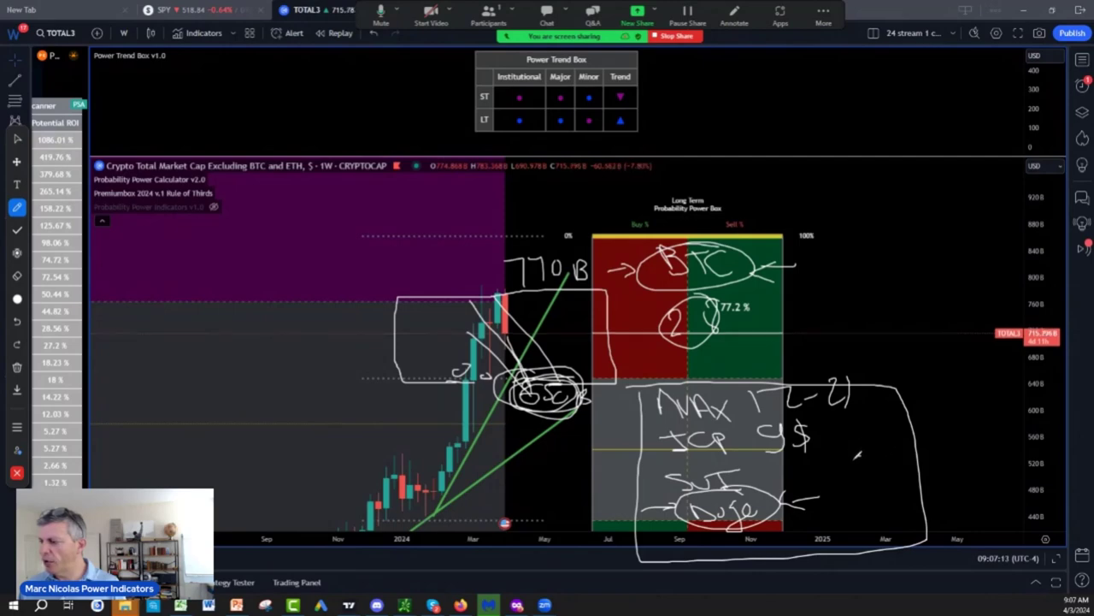
mouse_move(865, 453)
mouse_down()
mouse_move(871, 463)
mouse_move(903, 447)
mouse_move(908, 466)
mouse_move(918, 453)
mouse_up()
mouse_move(828, 438)
mouse_down()
mouse_move(872, 523)
mouse_move(961, 466)
mouse_up()
mouse_move(956, 451)
mouse_down()
mouse_move(963, 445)
mouse_move(823, 446)
mouse_move(862, 505)
mouse_move(896, 487)
mouse_up()
mouse_move(900, 486)
mouse_down()
mouse_move(901, 497)
mouse_move(931, 471)
mouse_move(927, 494)
mouse_move(889, 512)
mouse_up()
mouse_move(896, 508)
mouse_down()
mouse_move(912, 513)
mouse_move(908, 523)
mouse_up()
drag(922, 523, 932, 512)
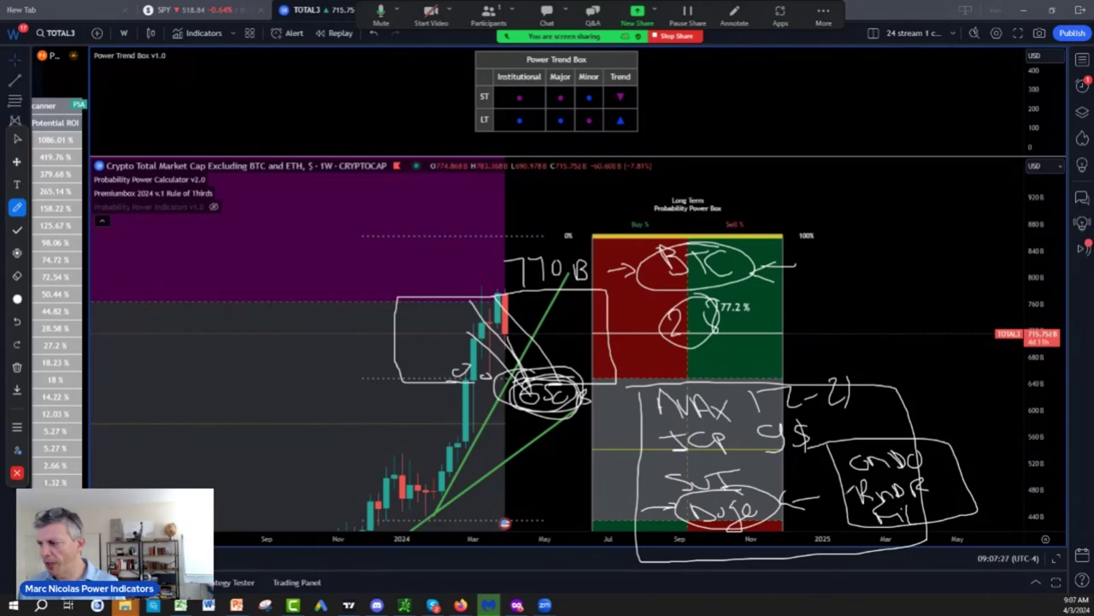
Draw arrows pointing at RNDR and FIL and circle the ONDO, RNDR and FIL list
drag(822, 496, 853, 494)
drag(846, 488, 847, 503)
mouse_move(840, 518)
mouse_down()
mouse_move(866, 518)
mouse_move(858, 524)
mouse_up()
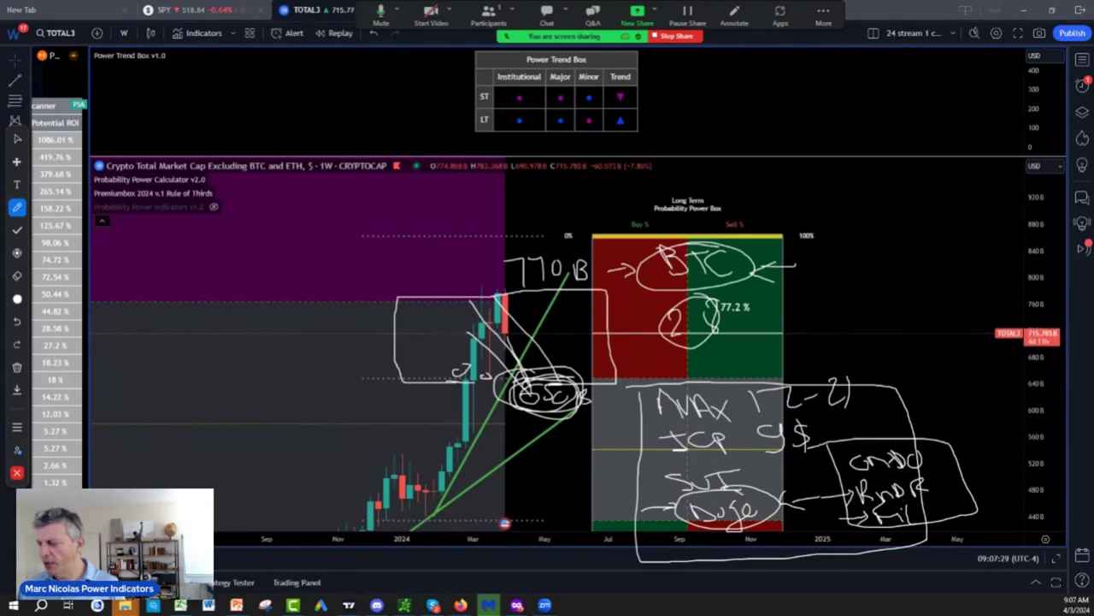
mouse_move(903, 443)
mouse_down()
mouse_move(850, 520)
mouse_move(932, 520)
mouse_up()
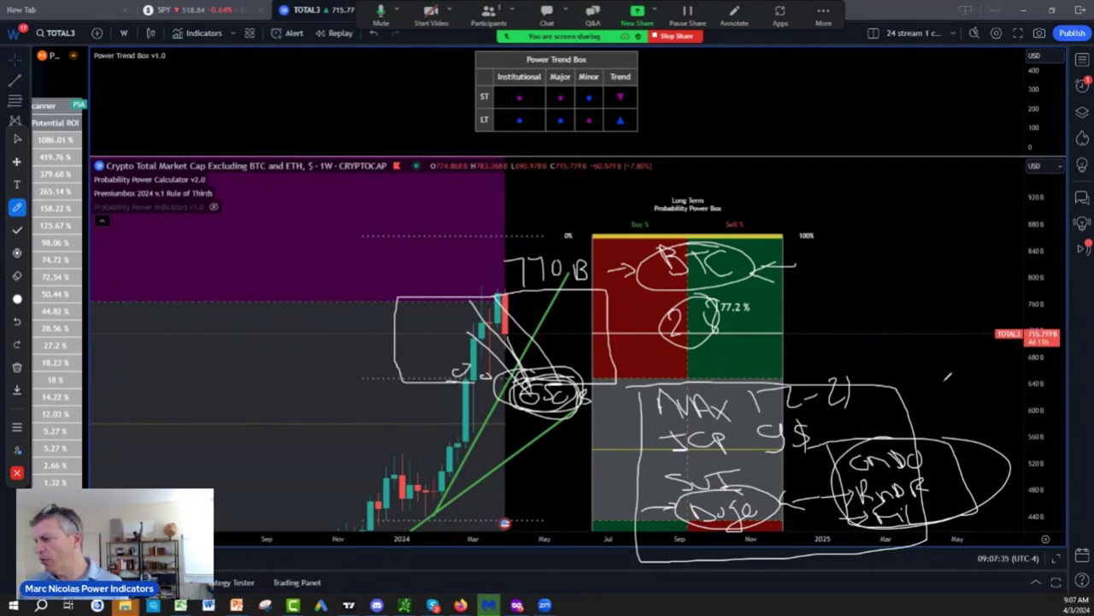
Handwrite a "5-10" range note above the ONDO, RNDR and FIL list
mouse_move(947, 382)
mouse_down()
mouse_move(930, 409)
mouse_move(972, 397)
mouse_up()
mouse_move(966, 378)
mouse_down()
mouse_move(969, 410)
mouse_move(990, 383)
mouse_up()
drag(996, 366, 1002, 402)
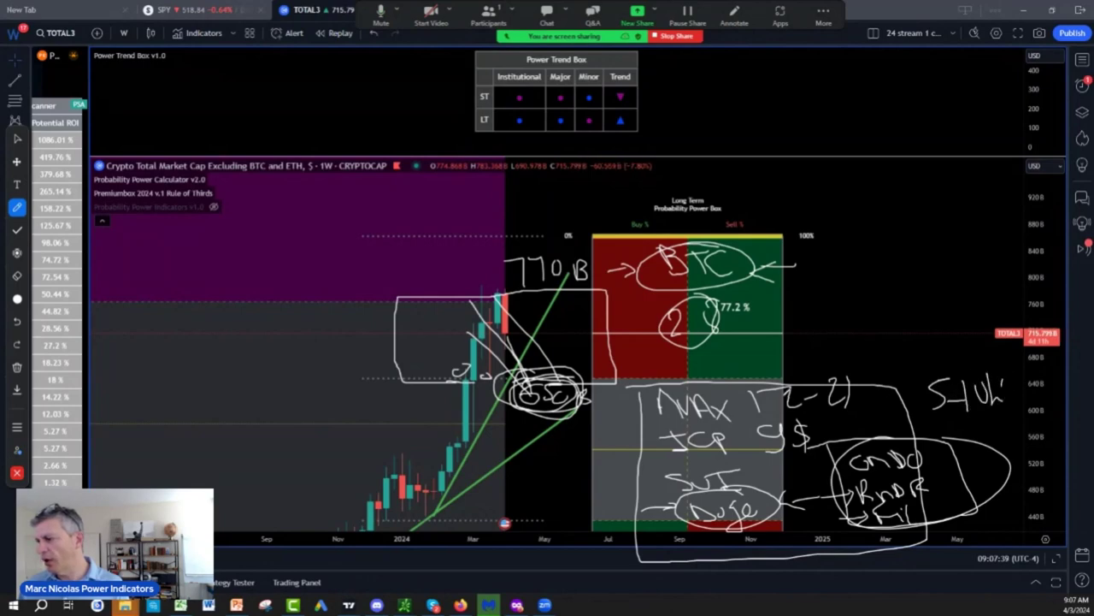
Box the BTC group and label it with a circled 1, and circle the AVAX-to-Doge group and label it with a circled 2
mouse_move(838, 365)
mouse_down()
mouse_move(772, 369)
mouse_move(708, 512)
mouse_move(807, 445)
mouse_up()
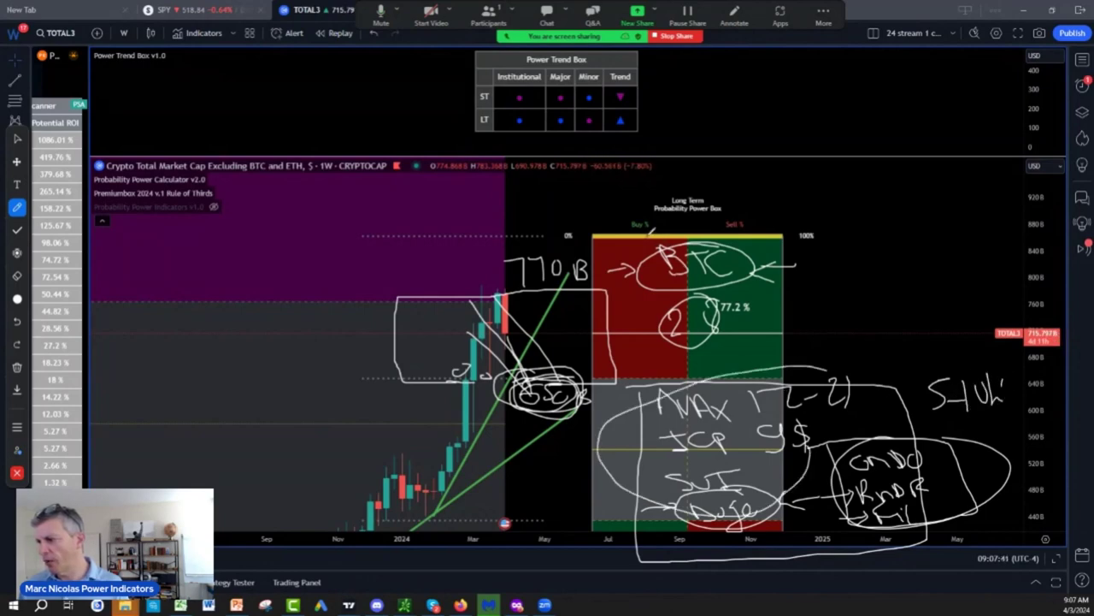
mouse_move(662, 248)
mouse_down()
mouse_move(807, 329)
mouse_move(675, 244)
mouse_up()
mouse_move(839, 278)
mouse_down()
mouse_move(872, 292)
mouse_move(819, 295)
mouse_move(881, 265)
mouse_up()
drag(581, 449, 603, 479)
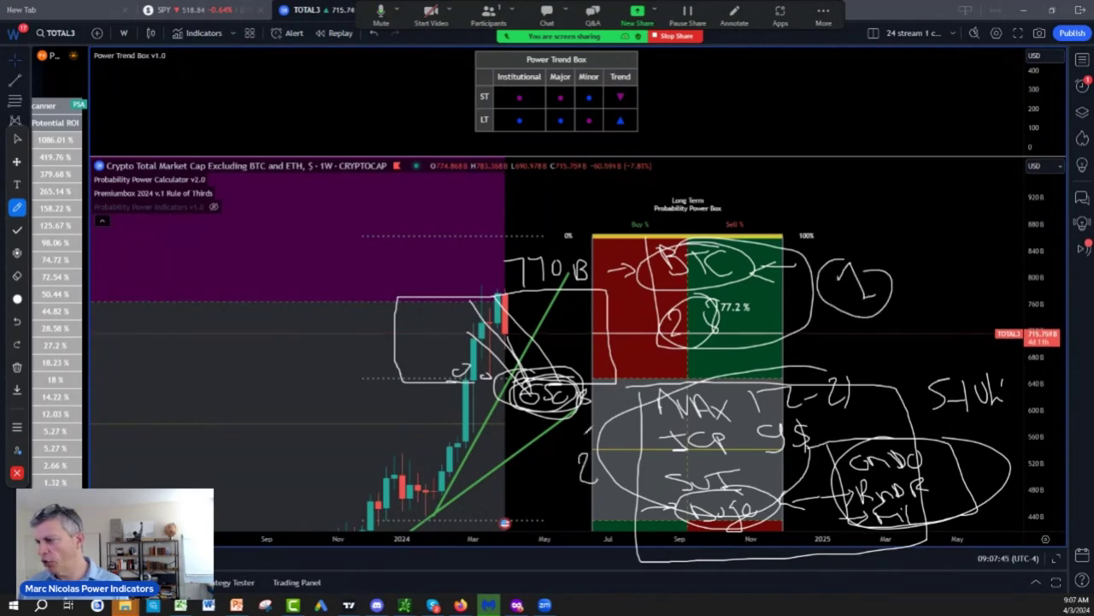
drag(590, 427, 635, 438)
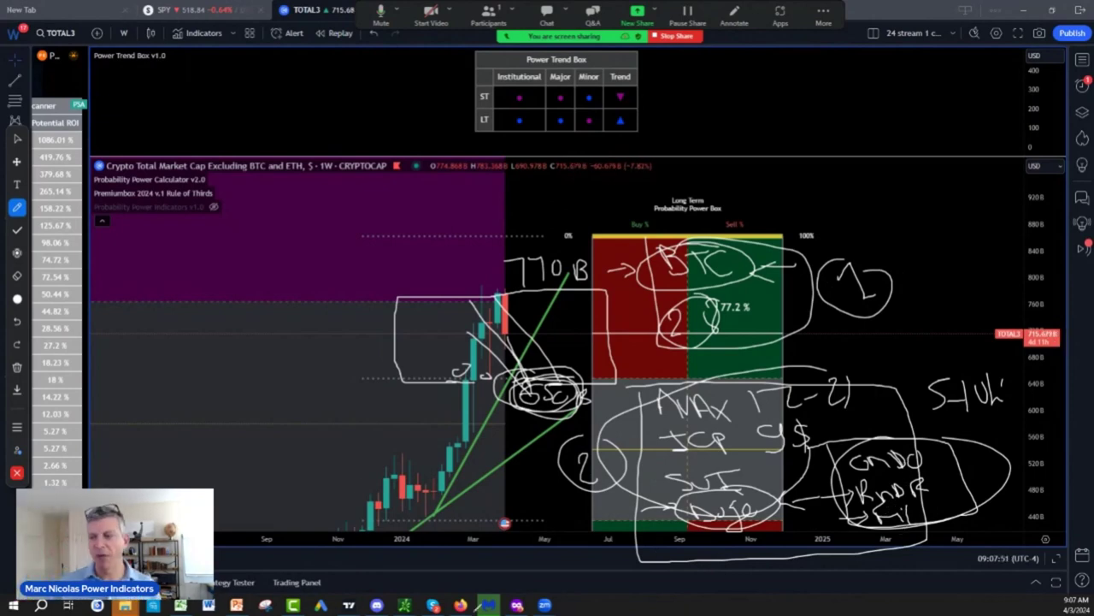
Erase every handwritten coin note and level marking from the chart and return to the normal cursor
click(16, 367)
click(60, 370)
key(Escape)
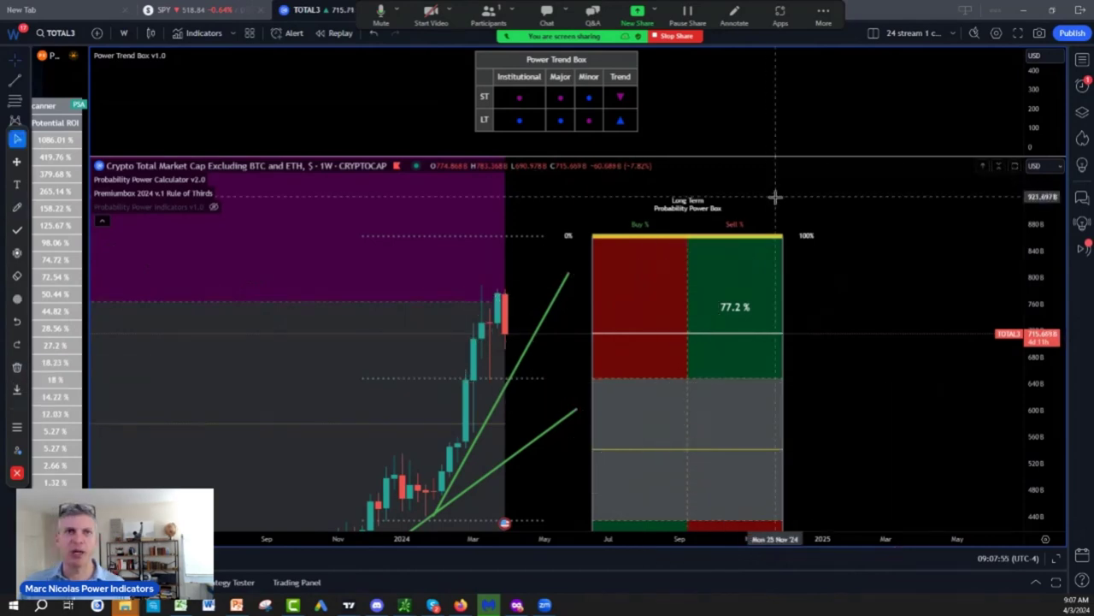
Switch to a three-column chart layout and widen the TOTAL3 chart until only the scanner table shows beside it
click(873, 33)
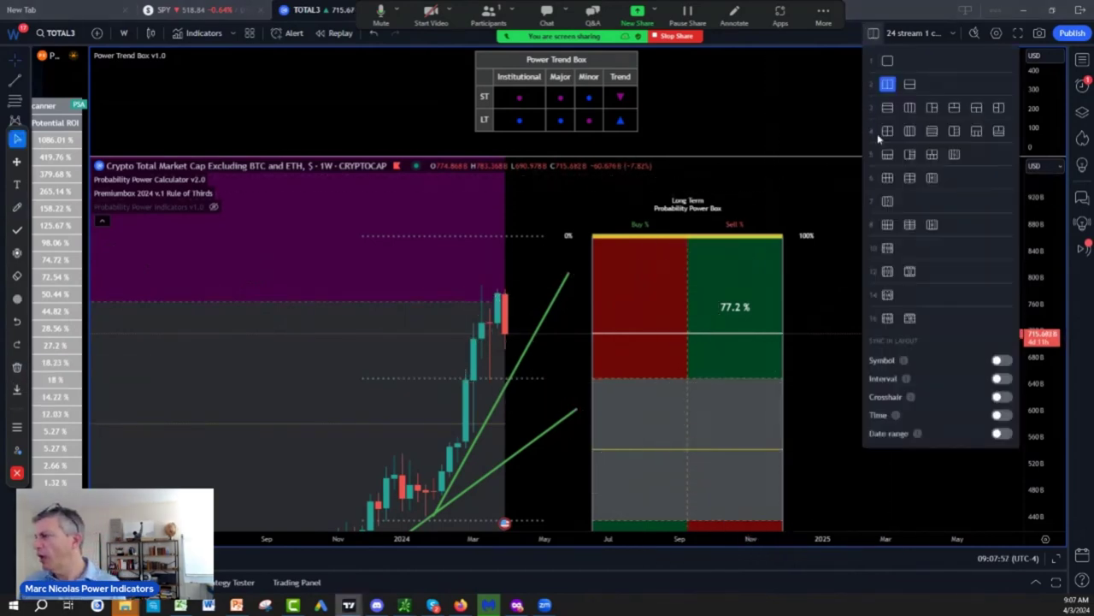
click(909, 107)
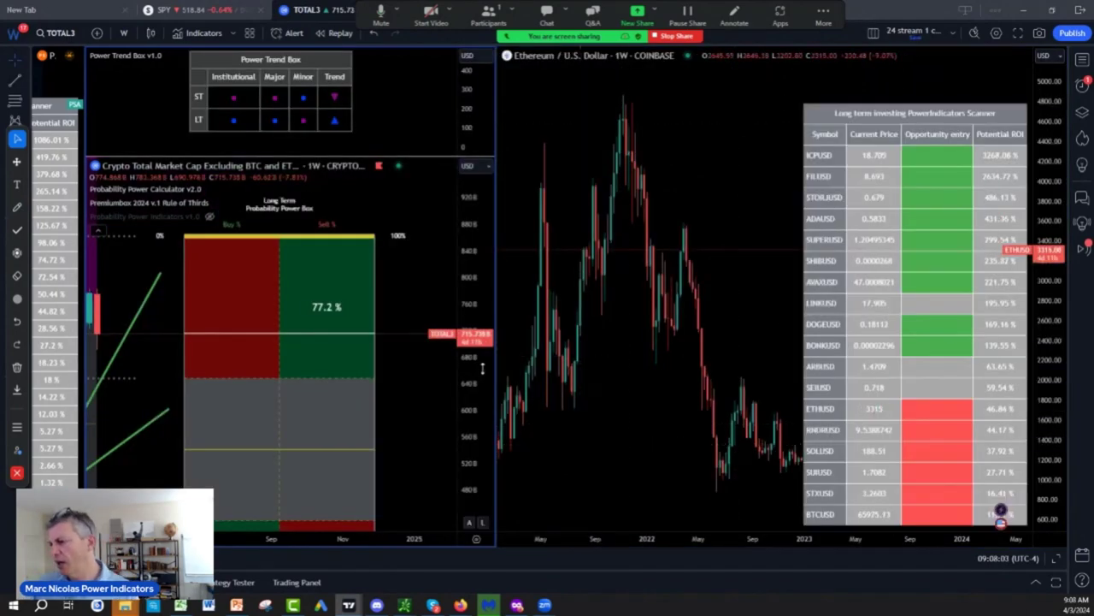
drag(499, 364, 798, 342)
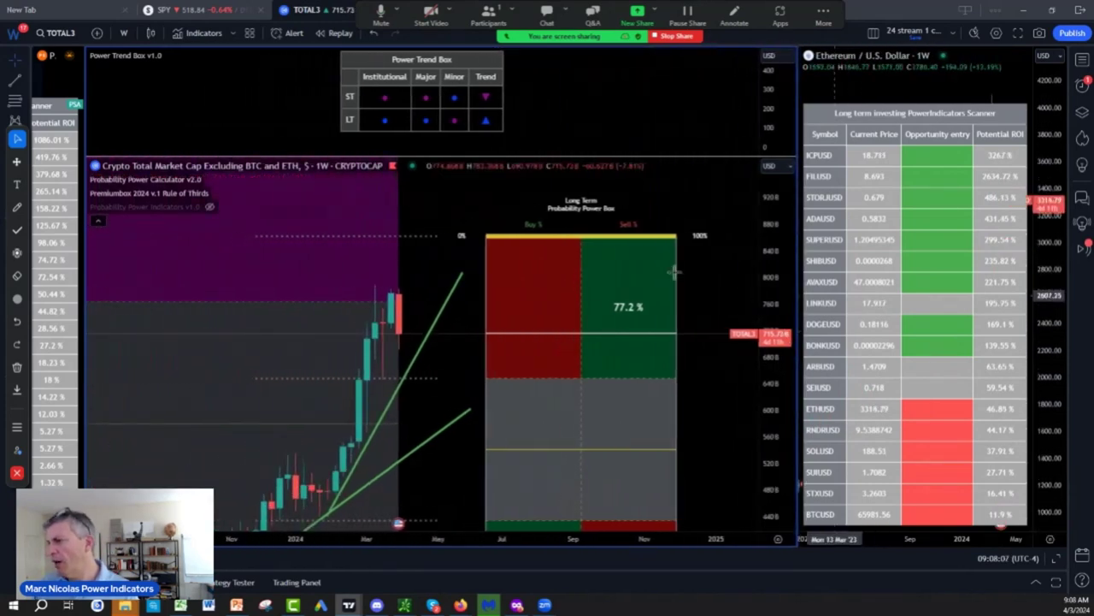
Set the annotation pen to dark blue and circle ICPUSD and FILUSD in the long-term investing scanner
click(19, 210)
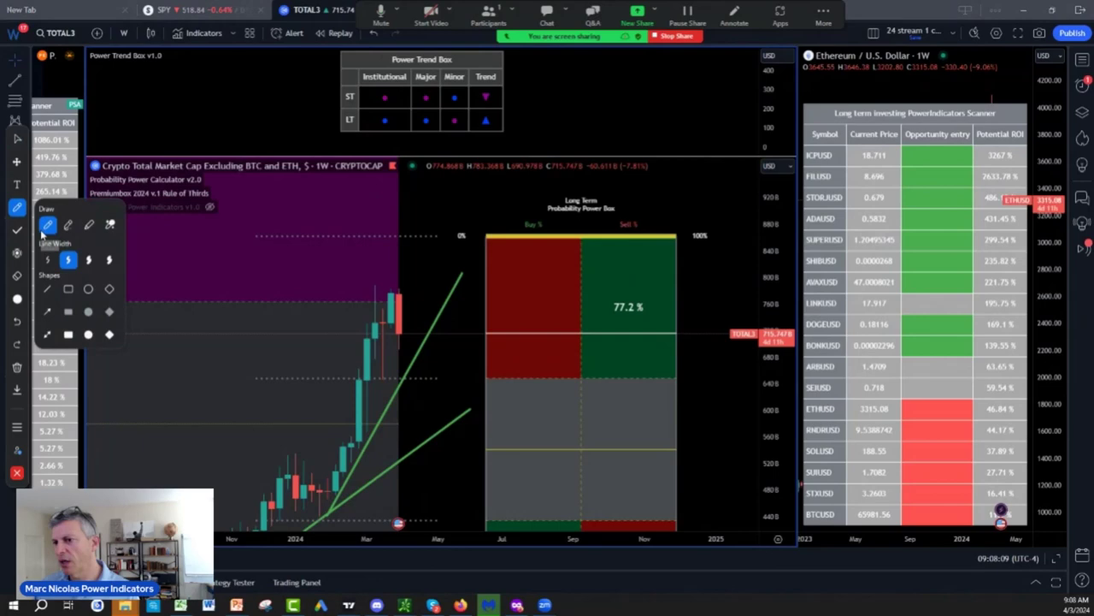
click(21, 301)
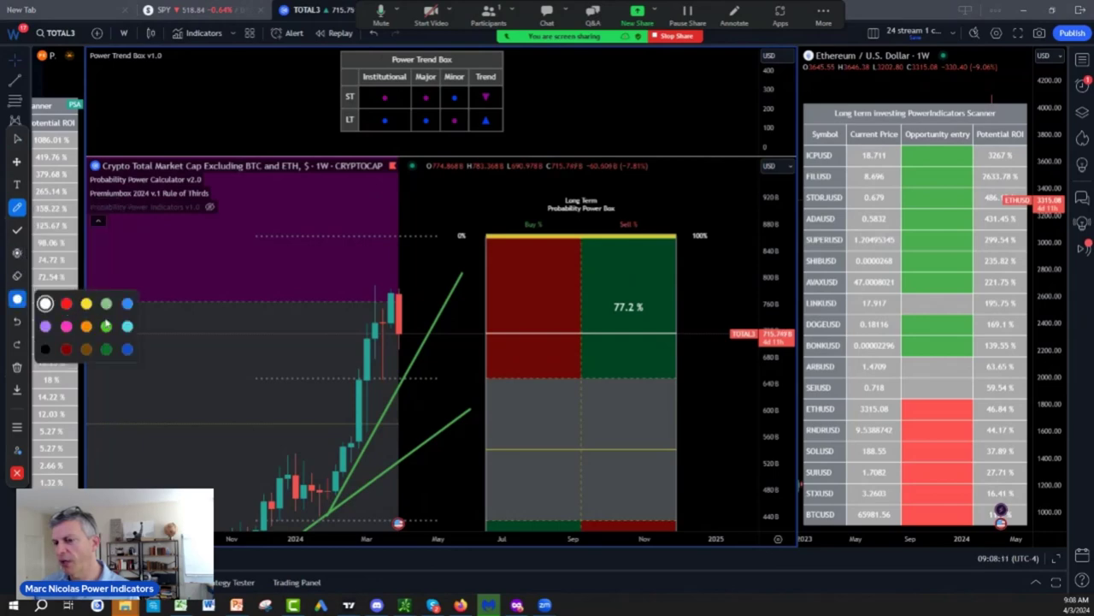
click(126, 348)
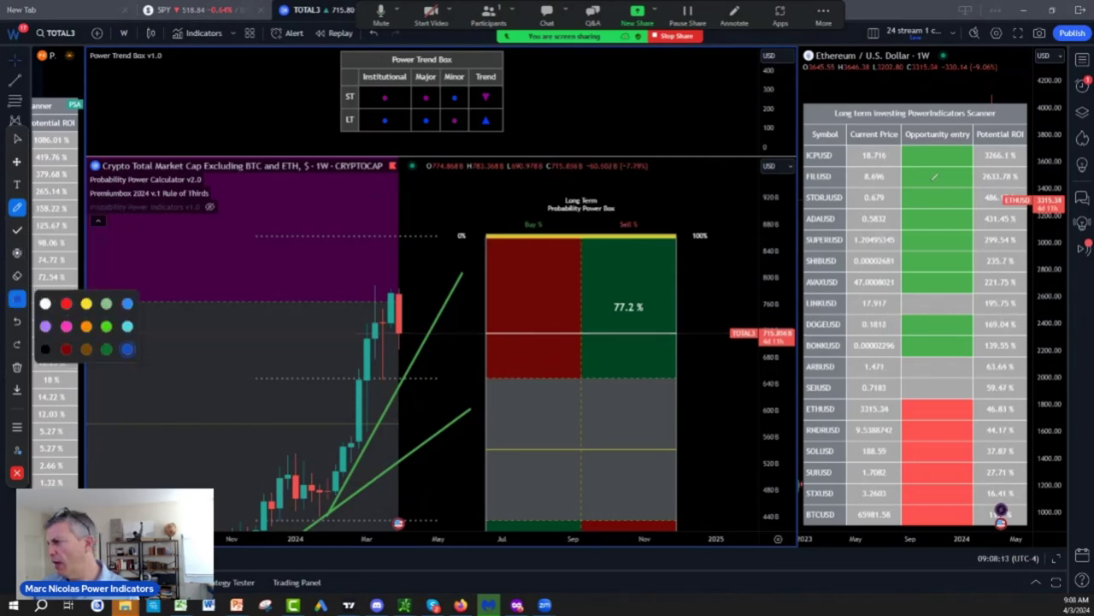
mouse_move(873, 130)
mouse_down()
mouse_move(805, 147)
mouse_move(872, 167)
mouse_move(833, 144)
mouse_move(908, 171)
mouse_up()
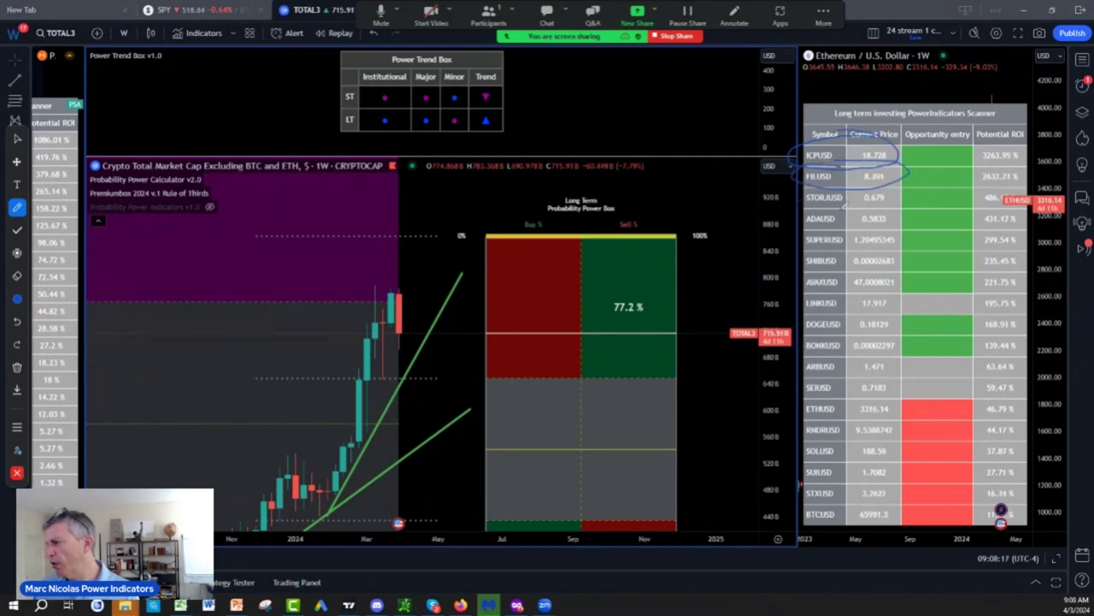
Cross out STORJUSD, ADAUSD and SUPERUSD in the scanner, and circle SHIBUSD with a handwritten "4K" in its row
mouse_move(809, 195)
mouse_down()
mouse_move(829, 207)
mouse_move(814, 209)
mouse_up()
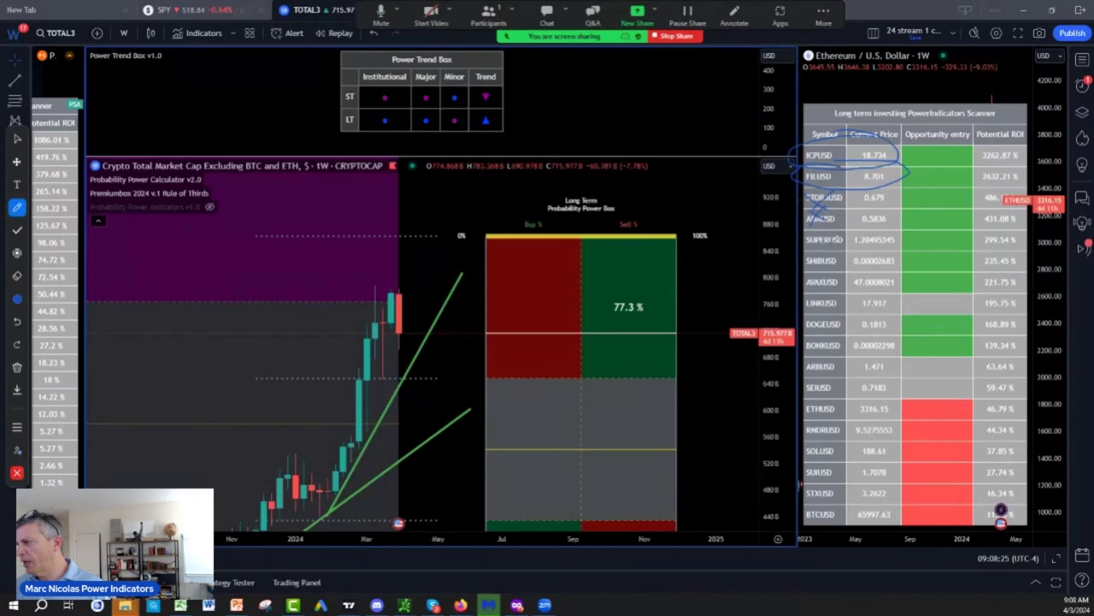
drag(811, 224, 835, 249)
mouse_move(829, 234)
mouse_down()
mouse_move(791, 253)
mouse_move(889, 270)
mouse_move(842, 243)
mouse_up()
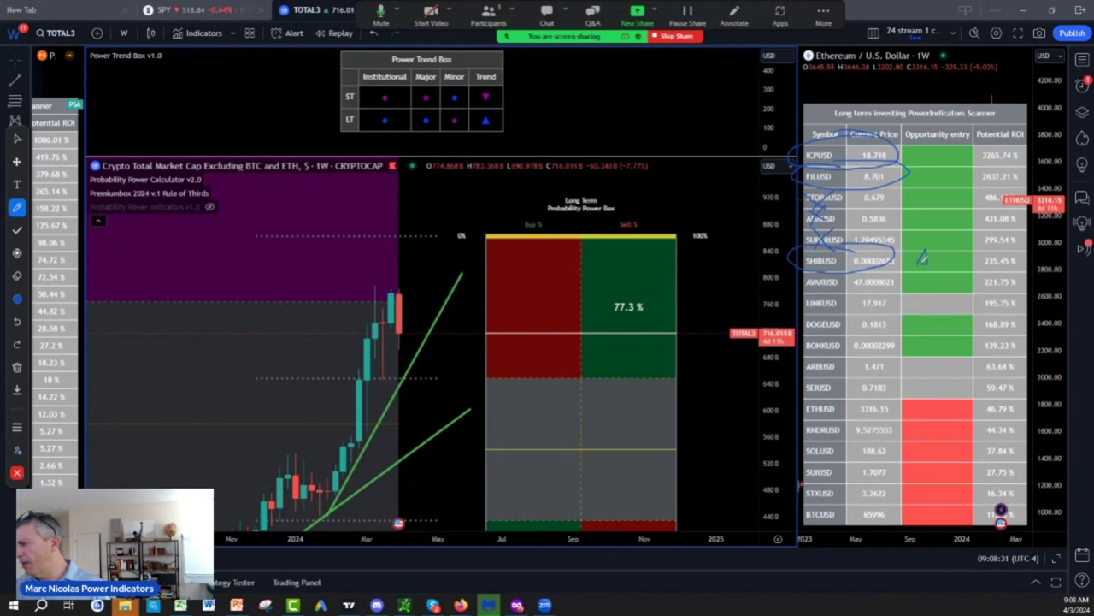
drag(941, 263, 946, 253)
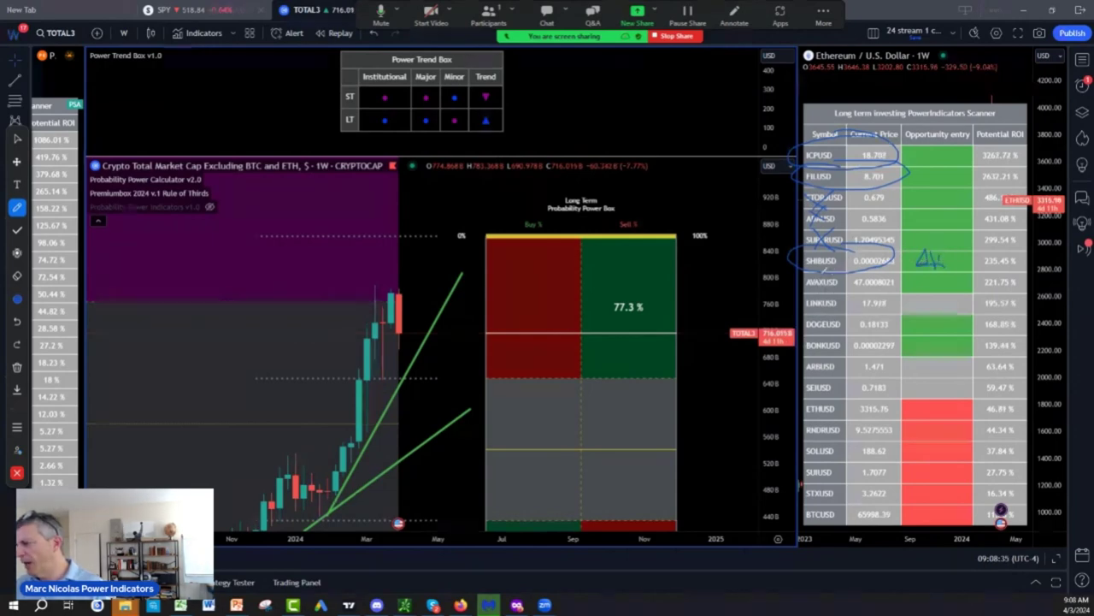
Circle AVAXUSD and strike it through, circle LINKUSD and DOGEUSD with "2K" notes, and cross out ARBUSD and SEIUSD
drag(803, 280, 865, 282)
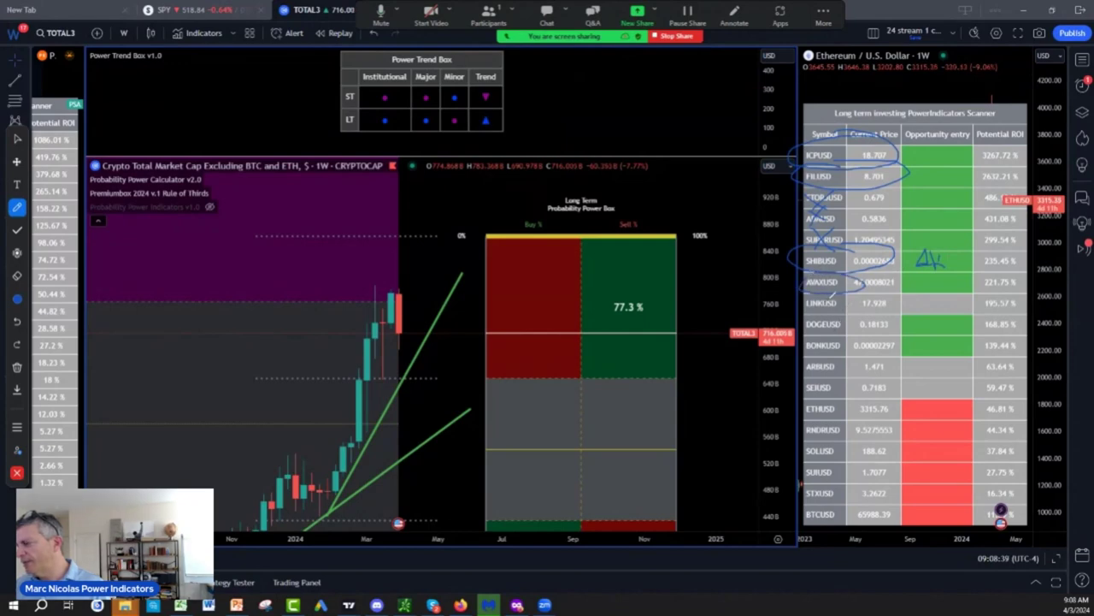
mouse_move(835, 296)
mouse_down()
mouse_move(826, 287)
mouse_move(797, 301)
mouse_move(848, 286)
mouse_up()
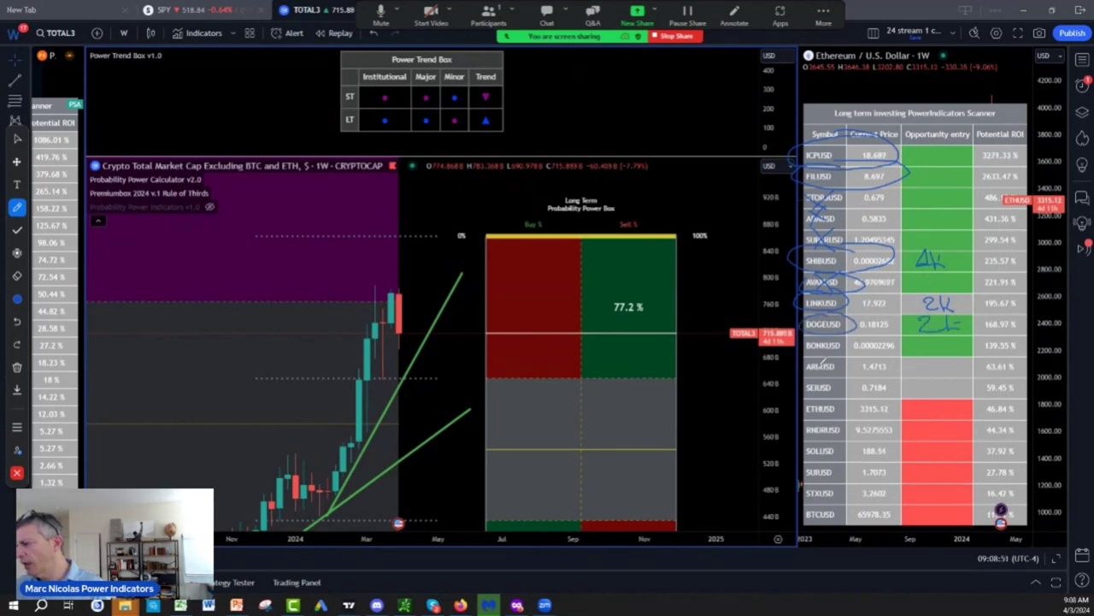
drag(839, 373, 821, 366)
Circle ETHUSD and RNDRUSD in the scanner and handwrite "3000" and "8.5/9" in their opportunity entry cells
mouse_move(805, 398)
mouse_down()
mouse_move(859, 413)
mouse_move(854, 395)
mouse_up()
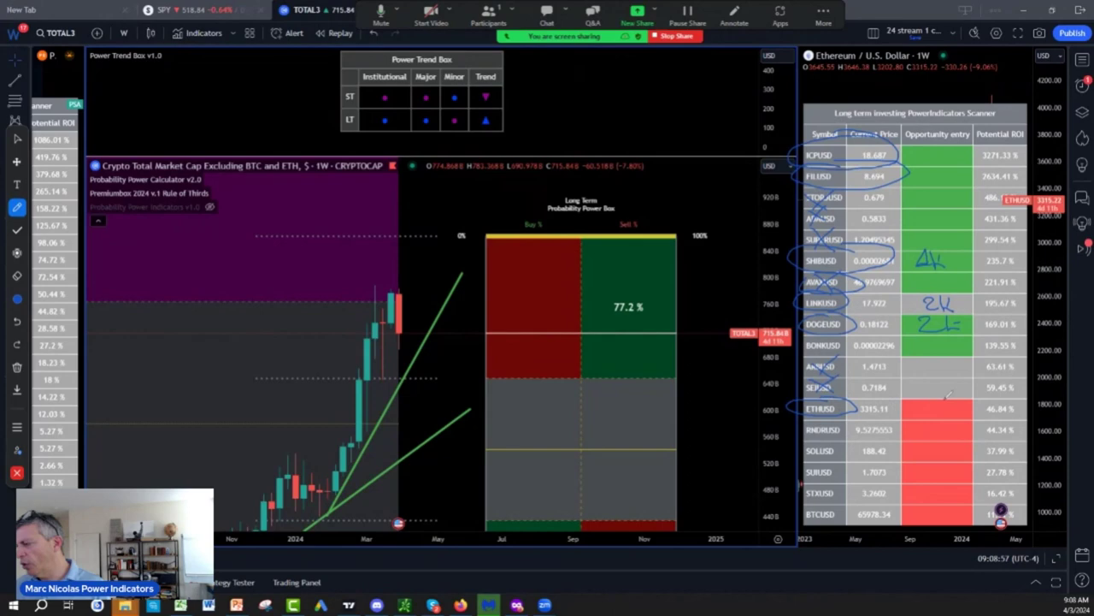
drag(939, 412, 951, 394)
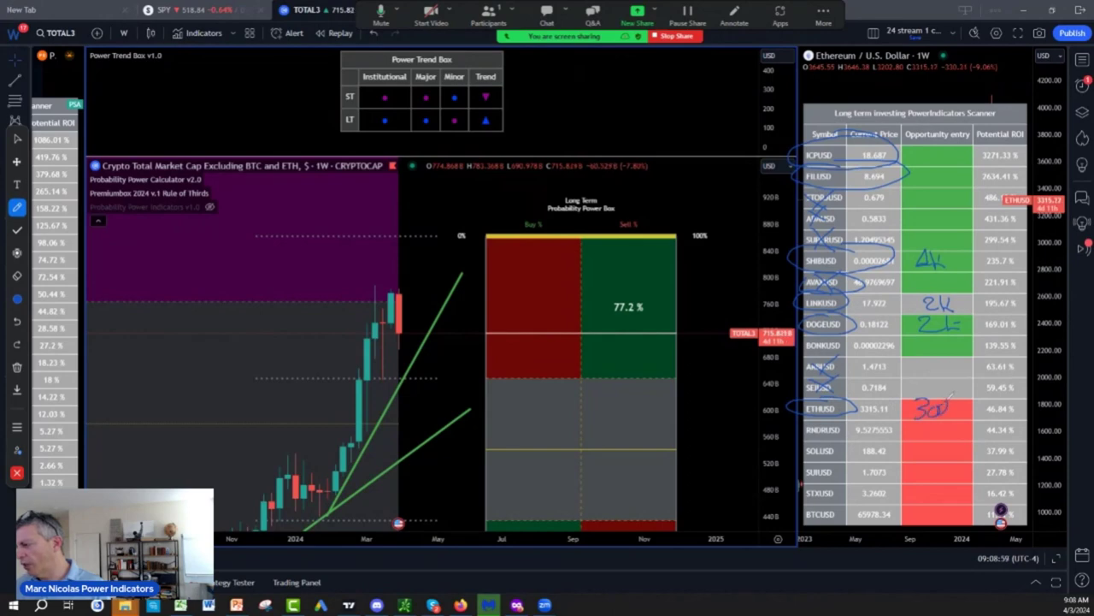
drag(834, 417, 850, 424)
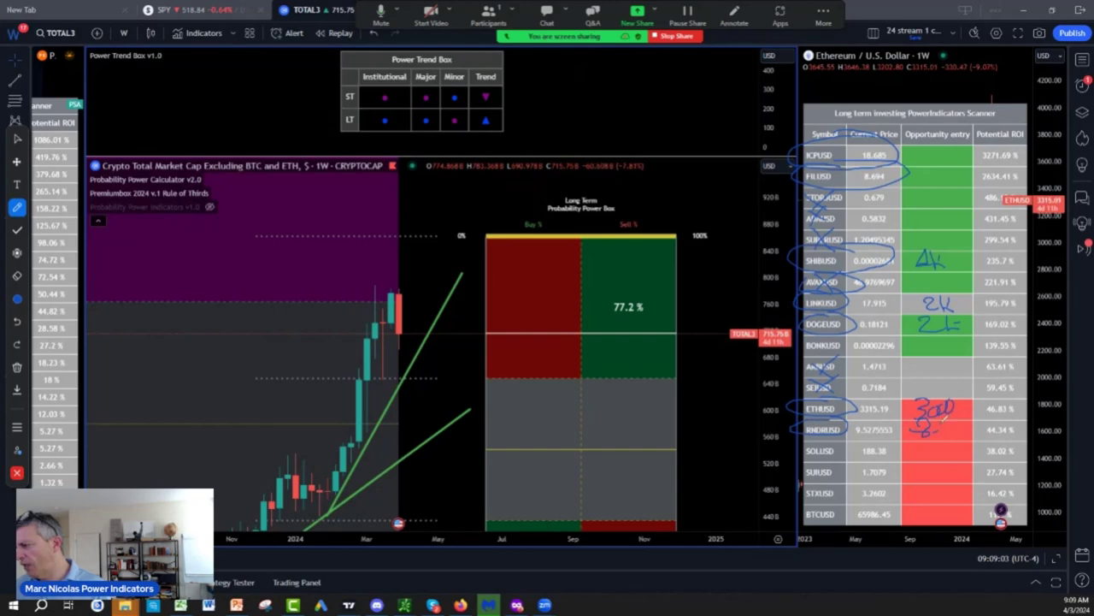
mouse_move(937, 417)
mouse_down()
mouse_move(941, 432)
mouse_move(964, 429)
mouse_up()
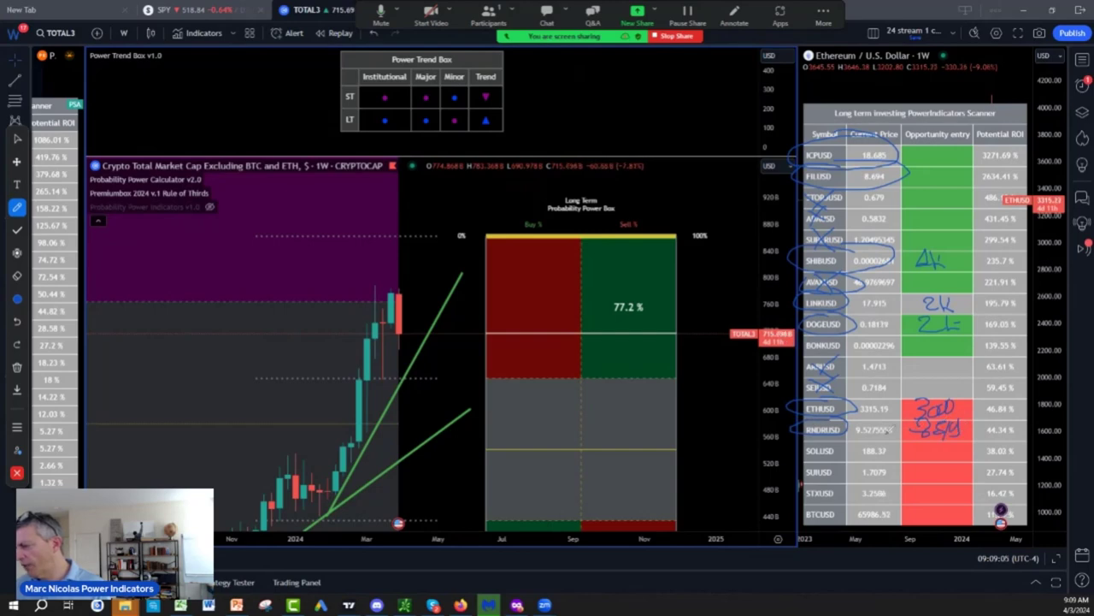
Circle SOLUSD and its current price, handwrite an entry range beside it, and circle the SUIUSD and STXUSD entries
mouse_move(807, 439)
mouse_down()
mouse_move(788, 446)
mouse_move(827, 441)
mouse_up()
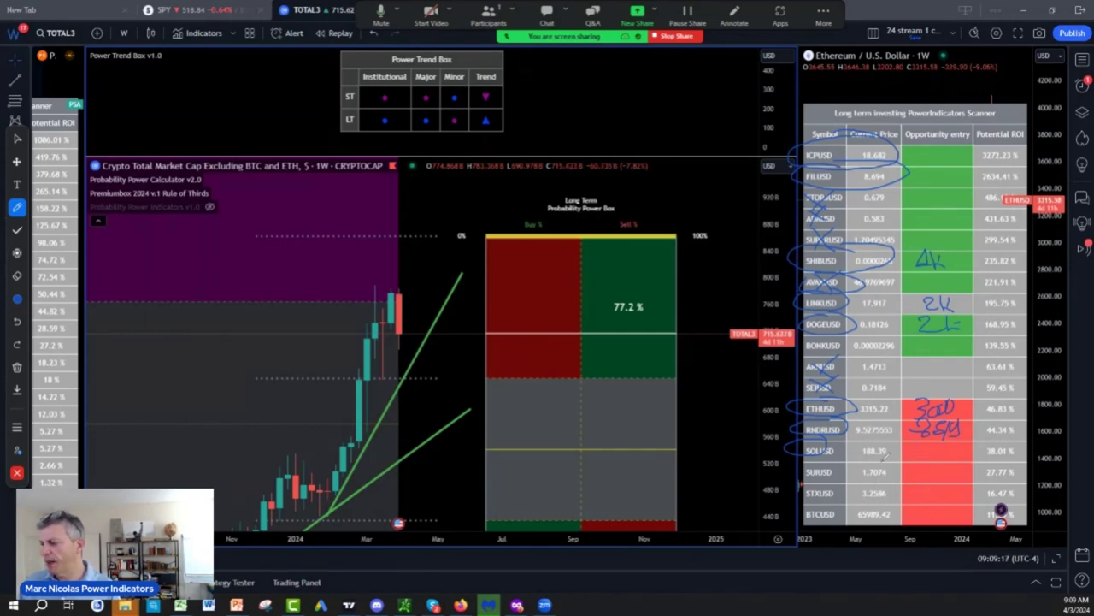
mouse_move(874, 439)
mouse_down()
mouse_move(855, 459)
mouse_move(896, 445)
mouse_up()
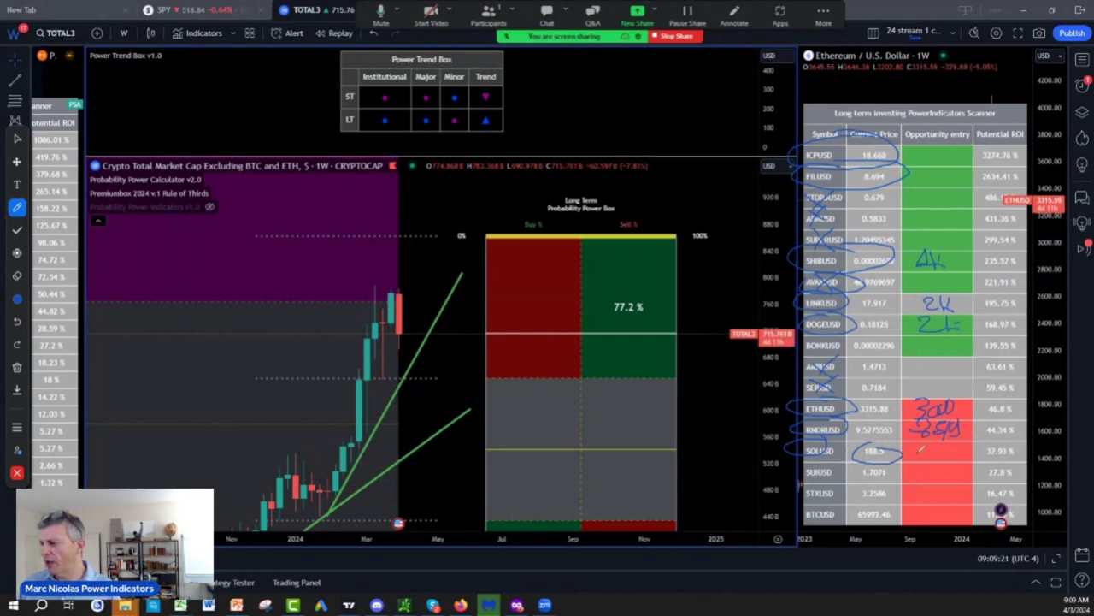
mouse_move(922, 450)
mouse_down()
mouse_move(937, 462)
mouse_move(972, 457)
mouse_up()
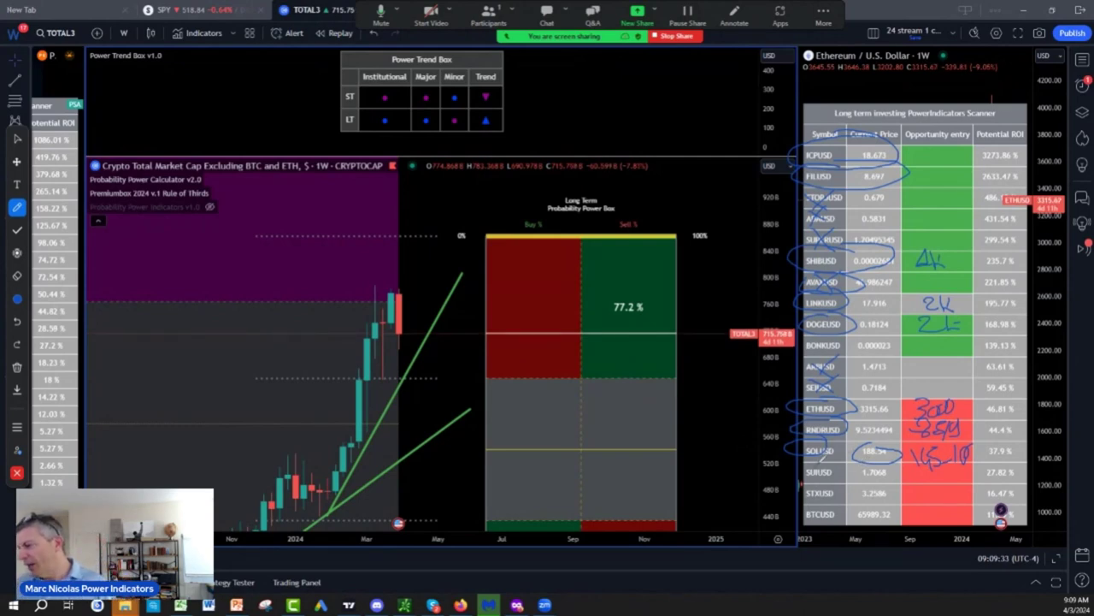
mouse_move(831, 454)
mouse_down()
mouse_move(811, 460)
mouse_move(869, 484)
mouse_move(849, 448)
mouse_move(797, 466)
mouse_move(907, 490)
mouse_up()
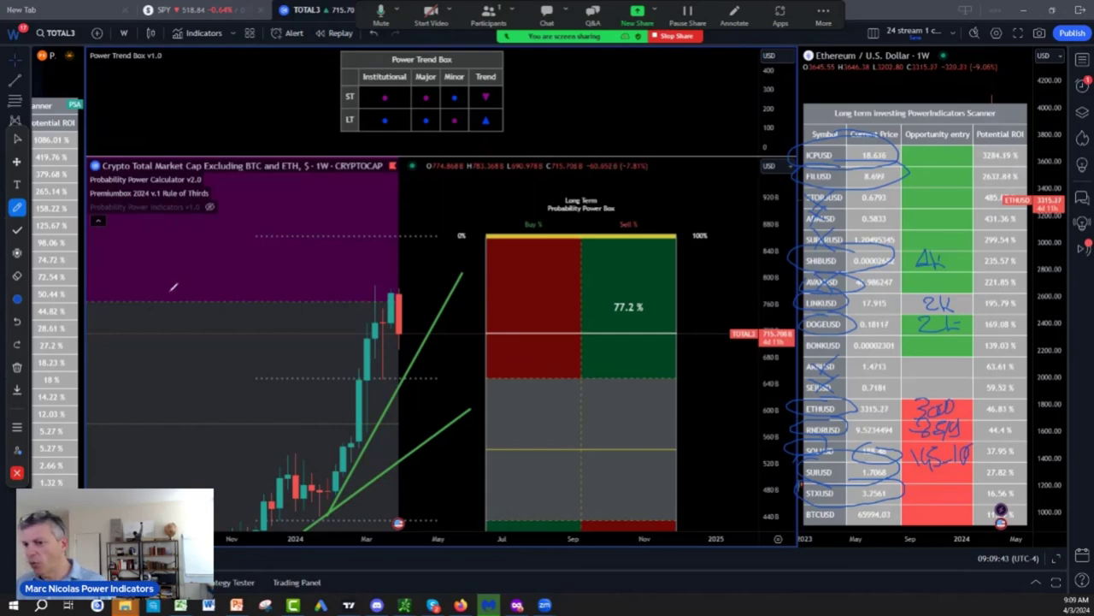
Erase the coin notes, then outline the ICPUSD-to-BONKUSD rows, circle the top ROI values and connect them to the probability box's upper third boundary
click(16, 367)
click(49, 391)
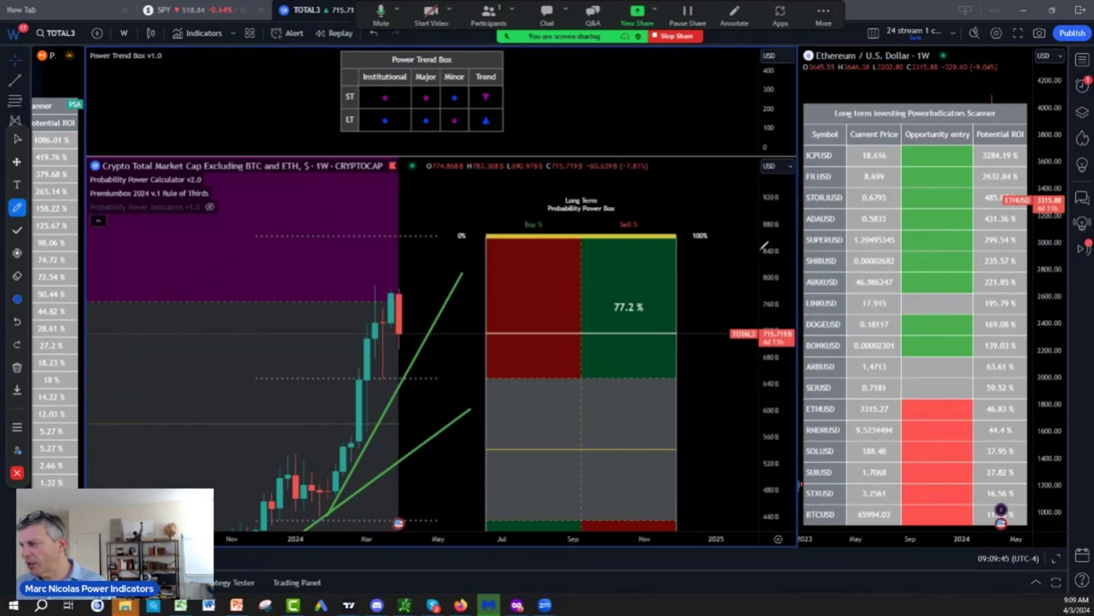
mouse_move(801, 369)
mouse_down()
mouse_move(1064, 349)
mouse_move(1030, 178)
mouse_move(966, 142)
mouse_move(795, 139)
mouse_up()
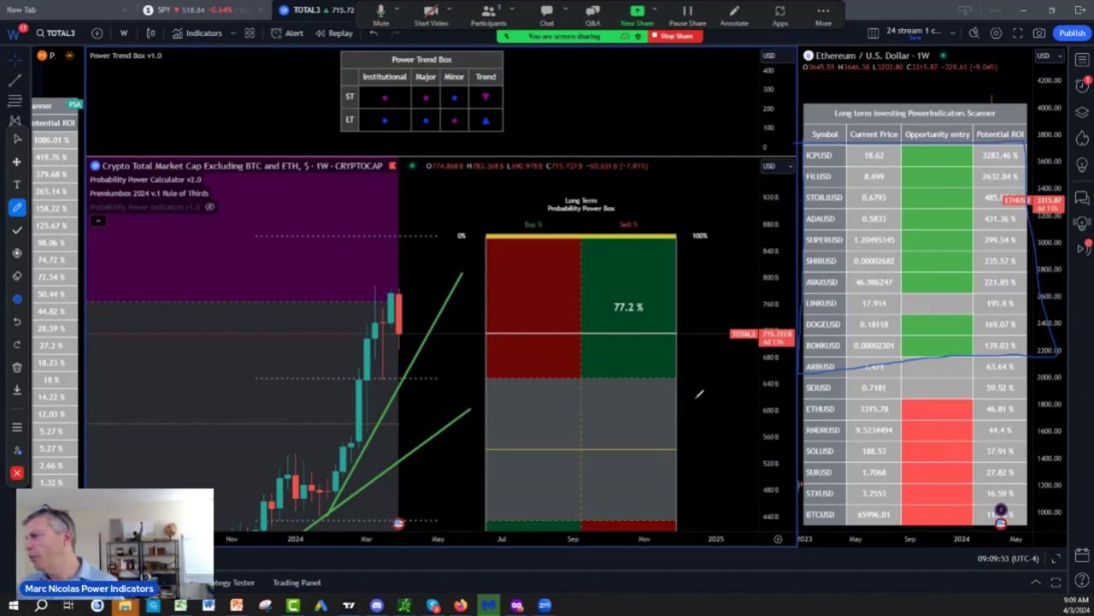
mouse_move(989, 142)
mouse_down()
mouse_move(1045, 159)
mouse_move(961, 175)
mouse_move(1030, 191)
mouse_move(875, 275)
mouse_move(530, 378)
mouse_move(556, 346)
mouse_up()
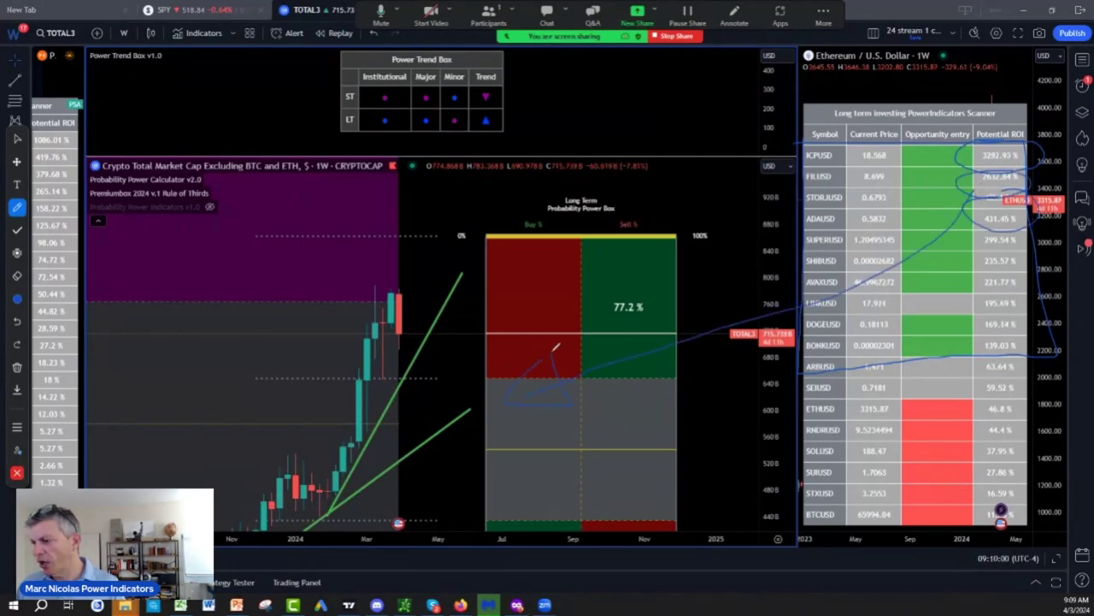
Erase the scanner outline and connecting line and return to the normal cursor
click(17, 367)
click(60, 369)
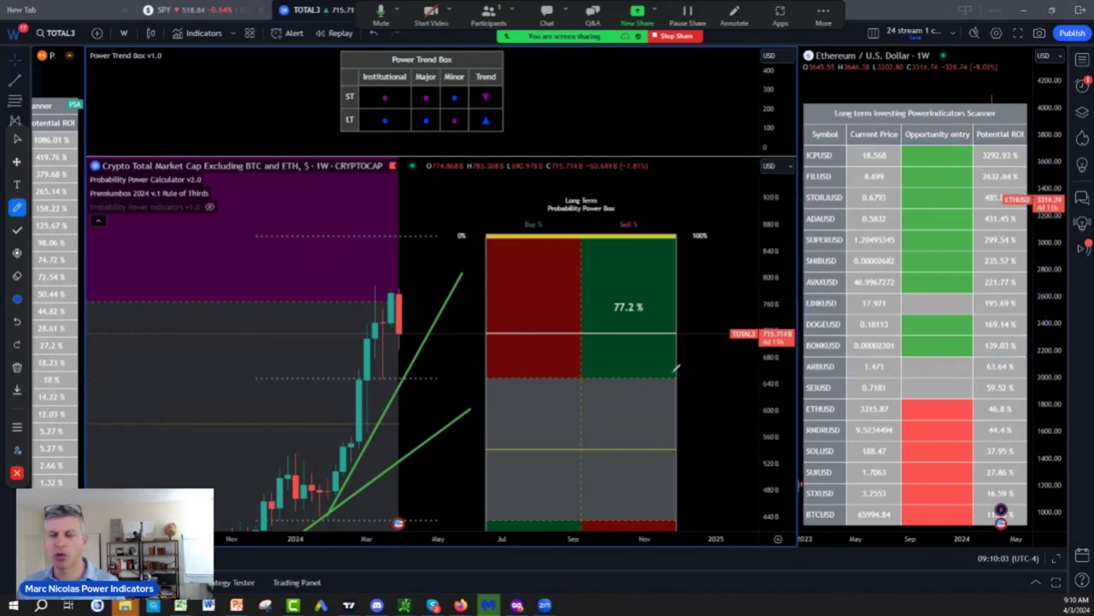
key(Escape)
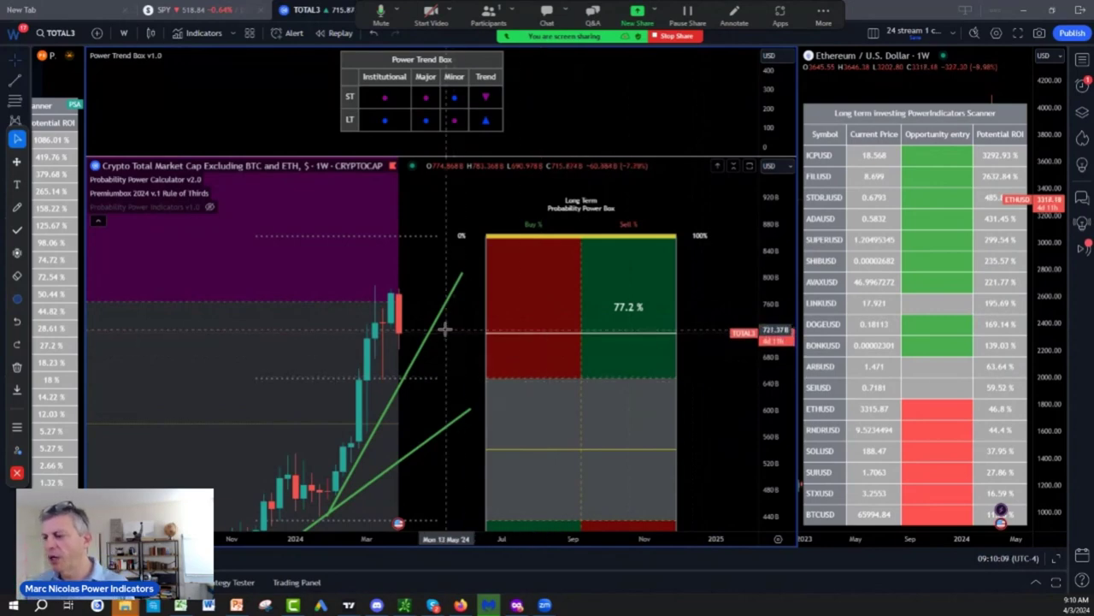
Load the Coinbase ETHUSD symbol in the main chart and switch back to the two-column layout
text(ETH)
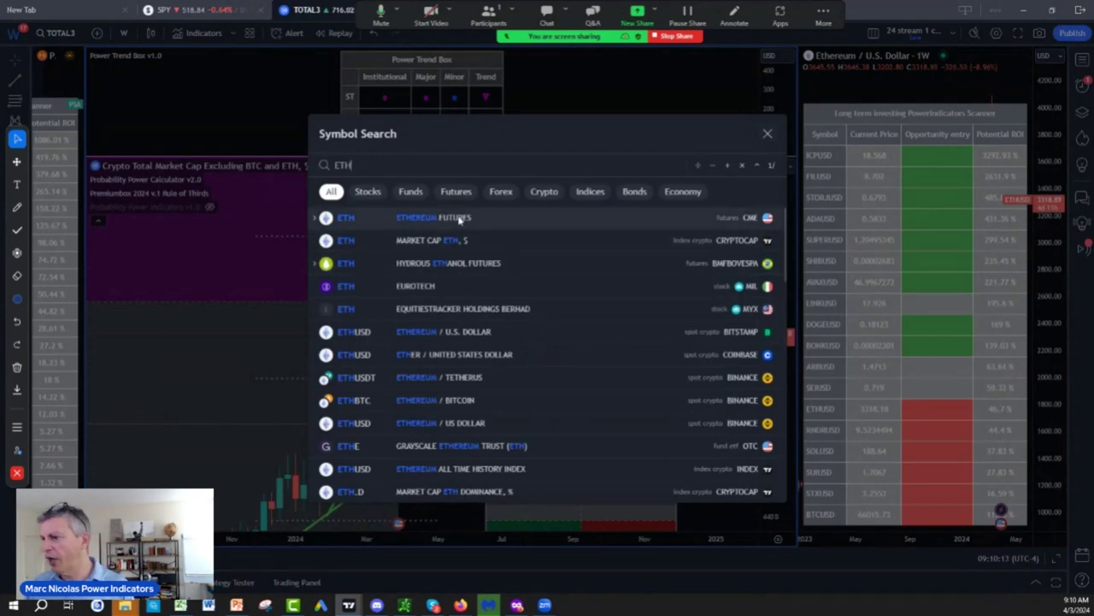
click(544, 192)
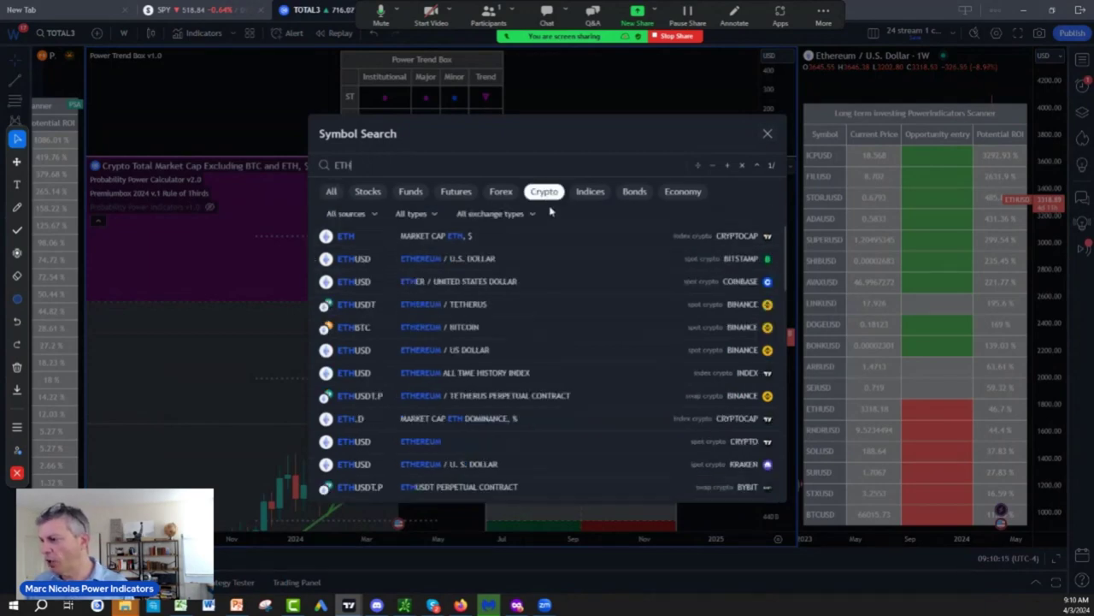
click(510, 283)
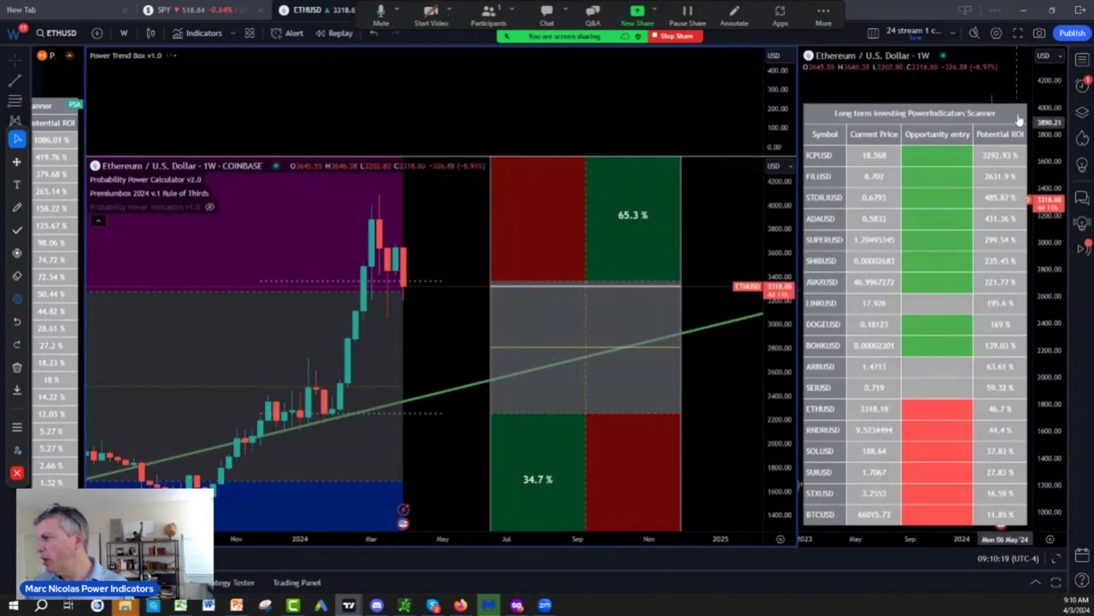
right_click(1026, 68)
click(873, 34)
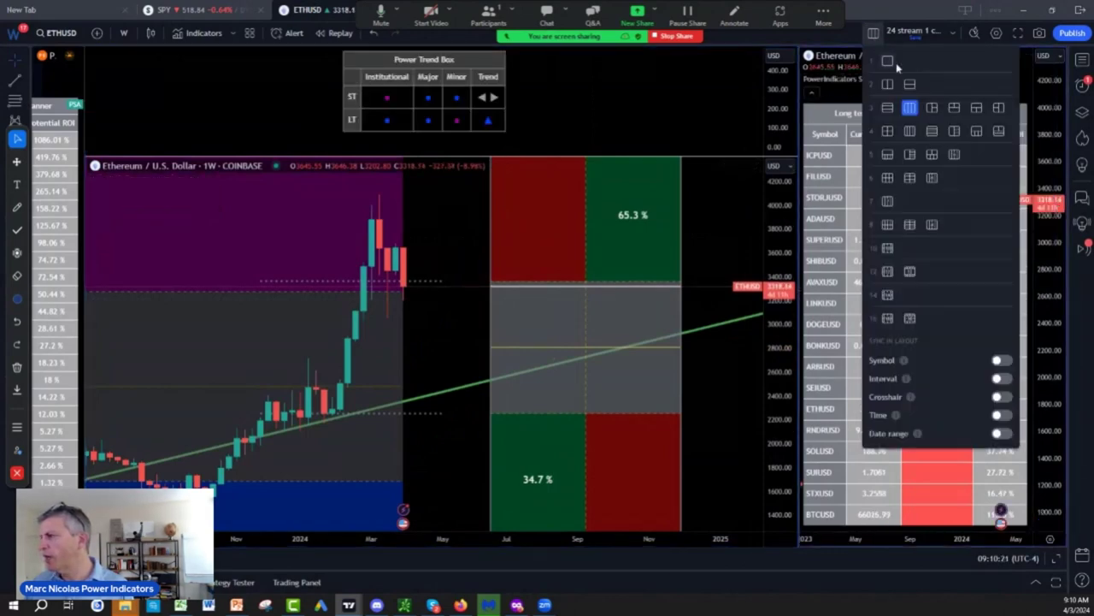
click(889, 83)
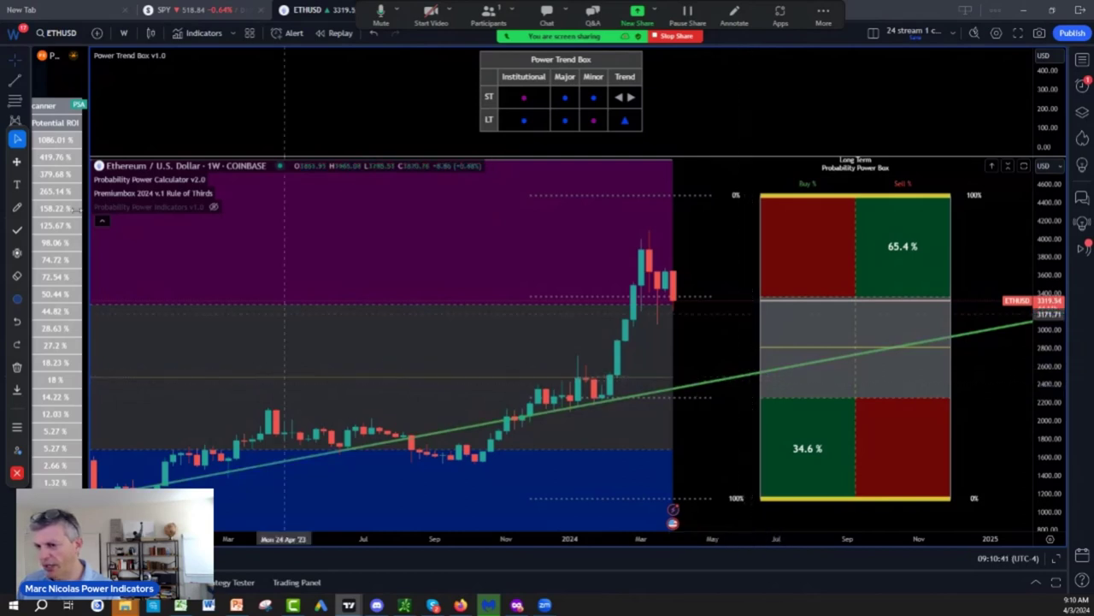
Handwrite "2500" below the latest Ethereum candles, changing the pen from blue to white after the first digit
click(16, 207)
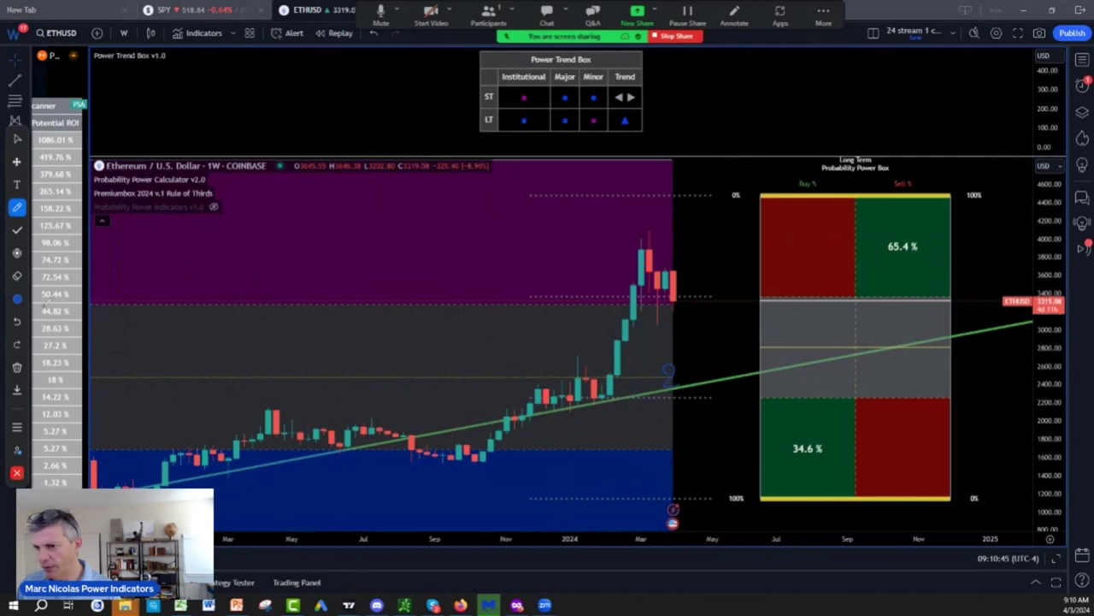
click(17, 298)
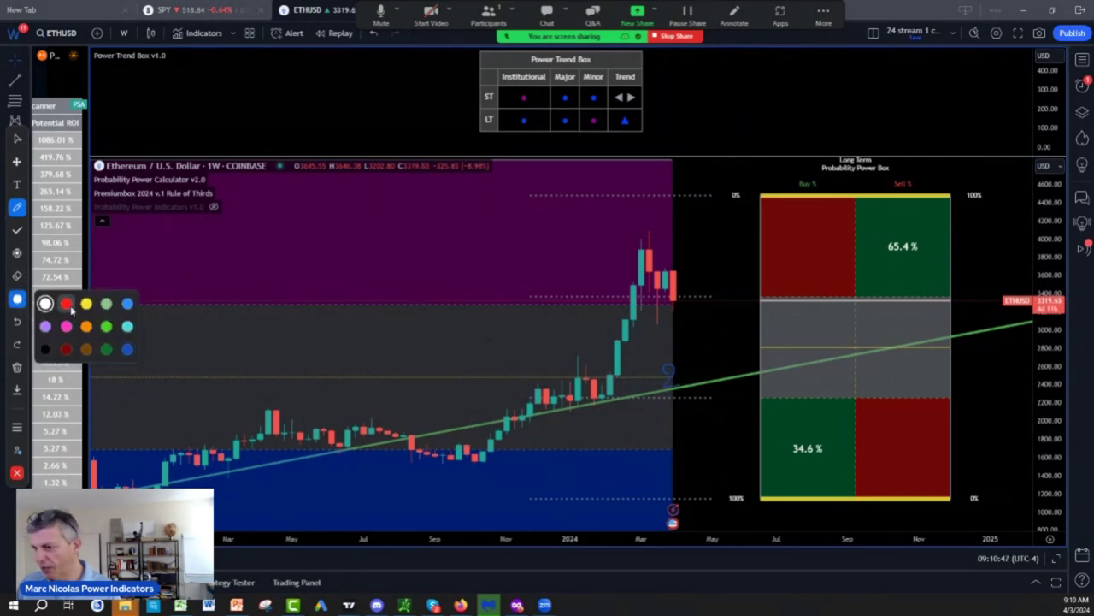
click(689, 359)
mouse_move(694, 356)
mouse_down()
mouse_move(684, 375)
mouse_move(732, 361)
mouse_up()
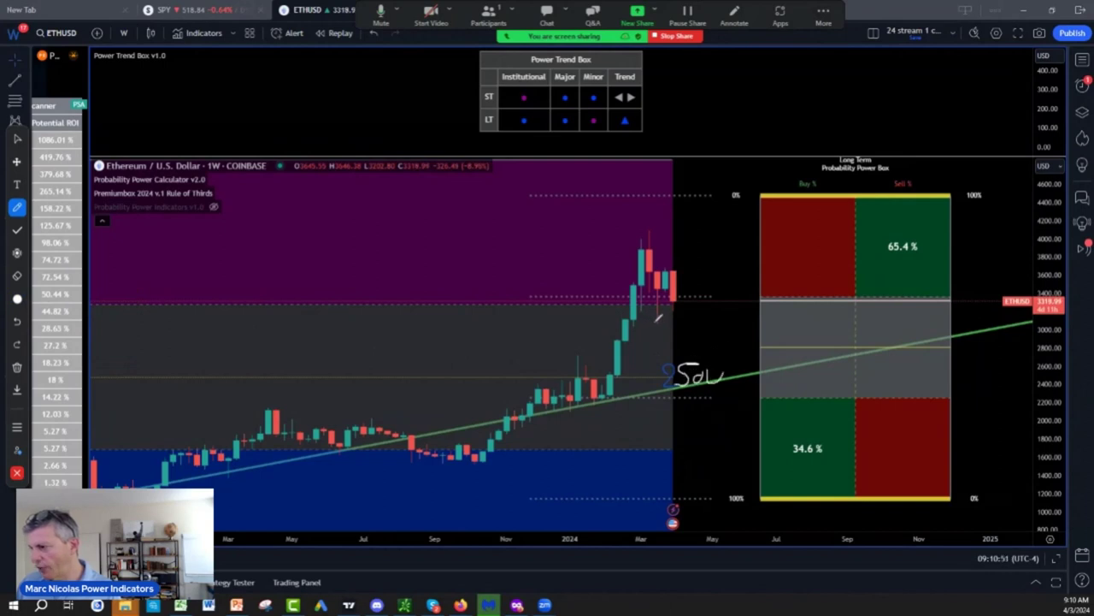
Draw a support line under the recent Ethereum lows labelled "3080", a decline into it and a rebound path up to "5000"
mouse_move(651, 312)
mouse_down()
mouse_move(656, 340)
mouse_move(666, 339)
mouse_move(639, 310)
mouse_move(705, 314)
mouse_move(615, 313)
mouse_move(754, 313)
mouse_move(693, 313)
mouse_move(725, 313)
mouse_move(770, 159)
mouse_move(802, 155)
mouse_move(773, 190)
mouse_move(812, 187)
mouse_up()
drag(819, 173, 863, 162)
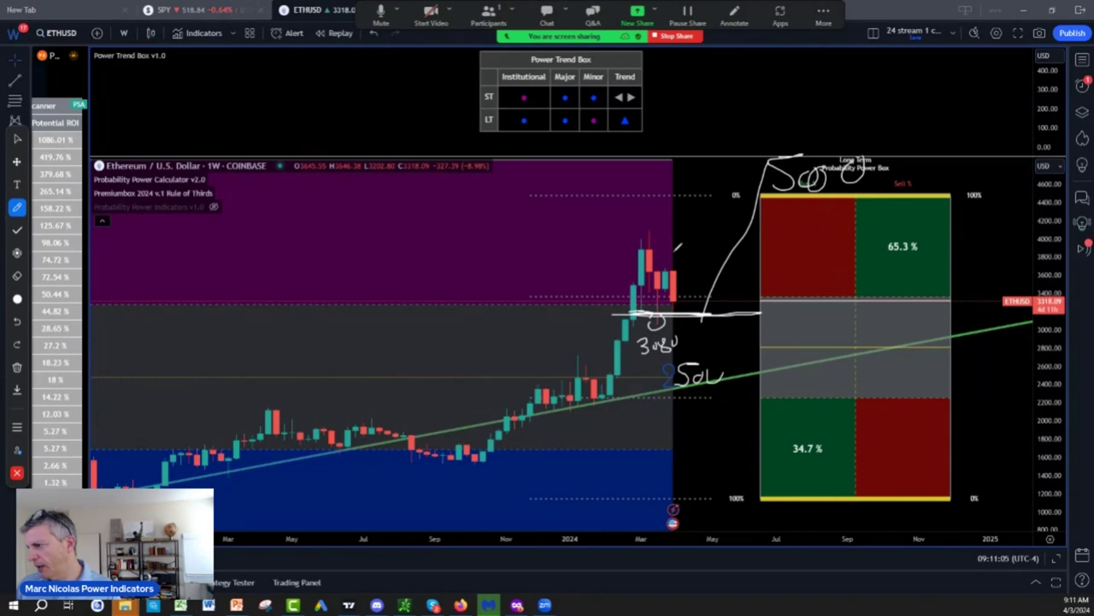
mouse_move(655, 231)
mouse_down()
mouse_move(648, 221)
mouse_move(725, 338)
mouse_up()
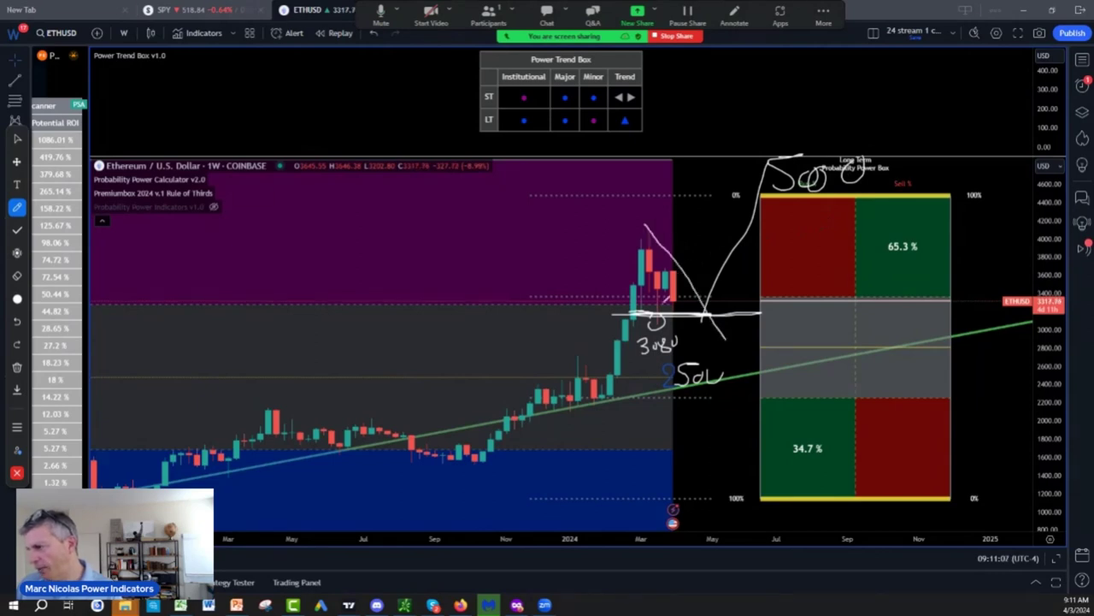
Draw a second decline line from left of the Ethereum peak down to "2500", circle "3080" and handwrite "3000" beside it
drag(613, 248, 688, 352)
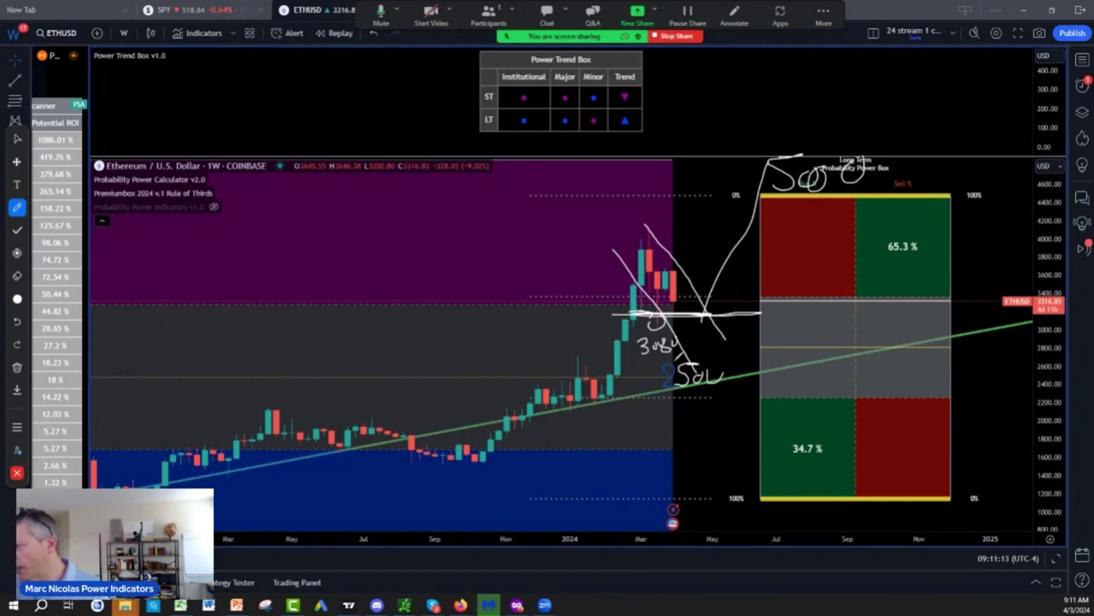
mouse_move(683, 335)
mouse_down()
mouse_move(659, 325)
mouse_move(631, 346)
mouse_move(757, 333)
mouse_move(722, 348)
mouse_up()
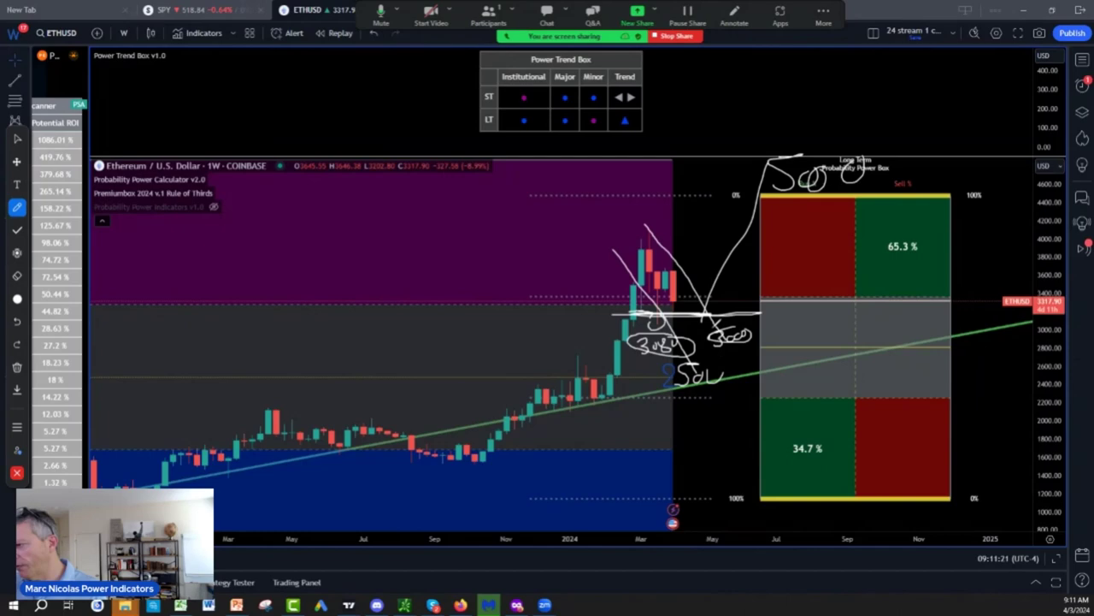
key(Escape)
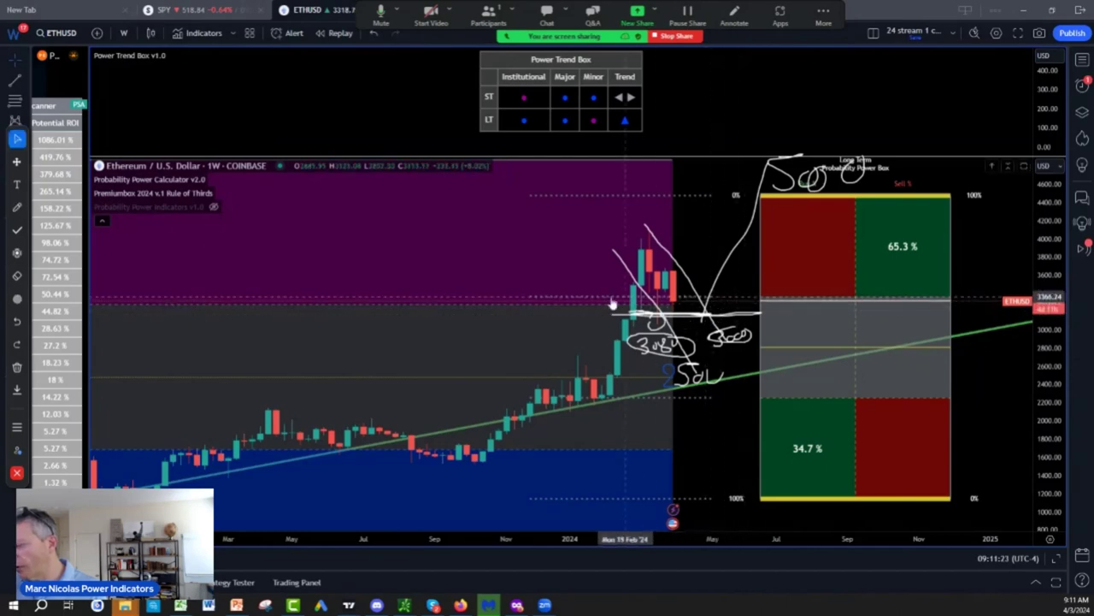
Handwrite "3300" with the pen on the current price line at the probability box's left edge
click(16, 207)
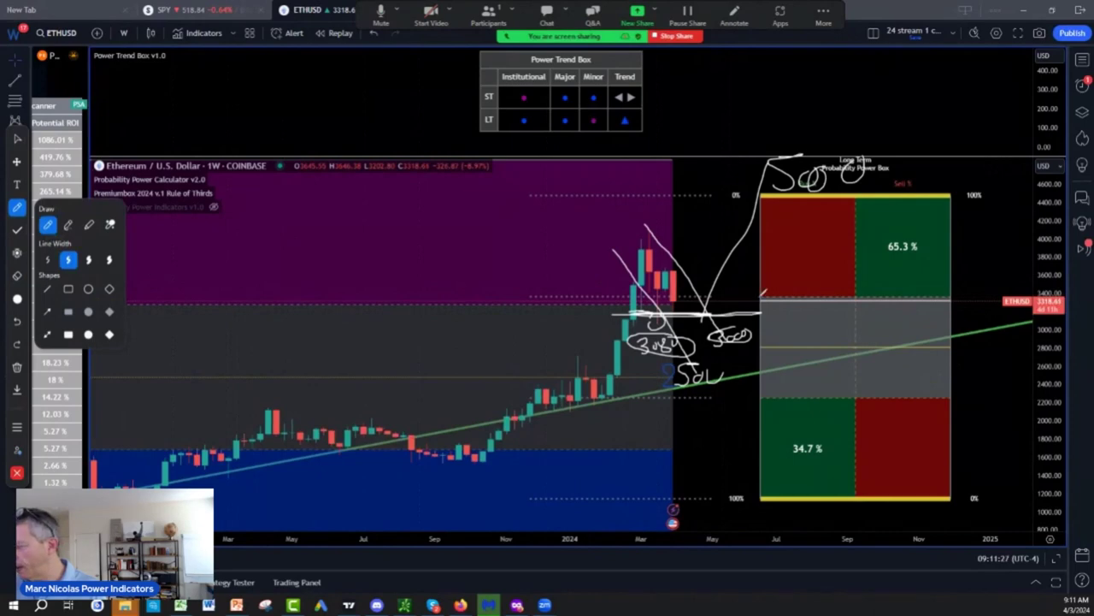
mouse_move(768, 289)
mouse_down()
mouse_move(752, 298)
mouse_move(806, 301)
mouse_up()
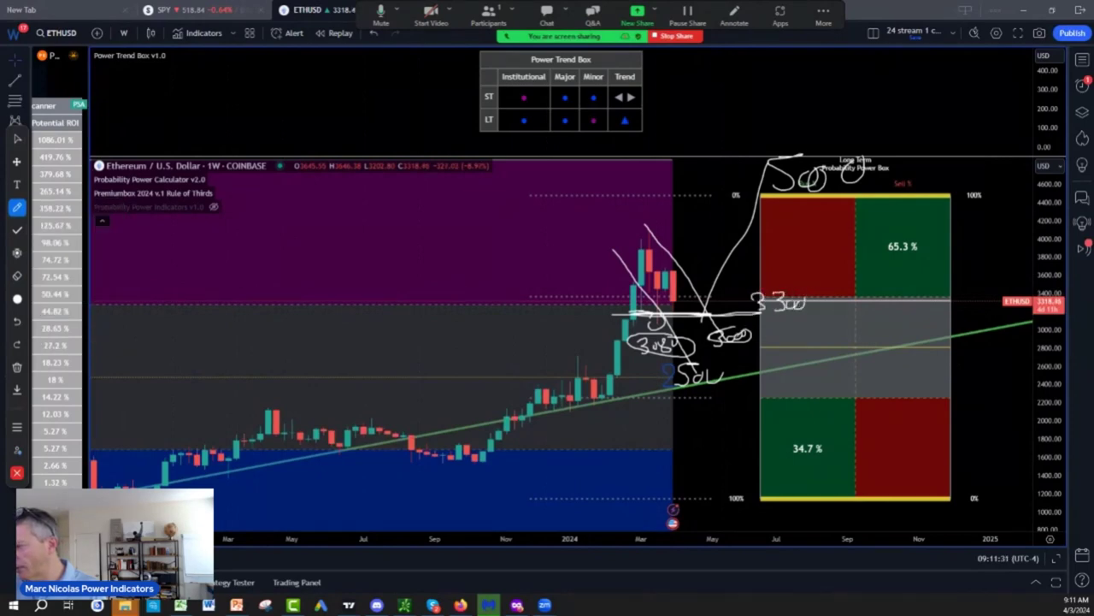
Circle "2500" and "5000", draw a rebound path linking them, and return to the normal cursor
mouse_move(706, 359)
mouse_down()
mouse_move(690, 362)
mouse_move(733, 384)
mouse_move(710, 366)
mouse_up()
mouse_move(732, 364)
mouse_down()
mouse_move(750, 308)
mouse_move(855, 165)
mouse_move(807, 214)
mouse_move(825, 142)
mouse_up()
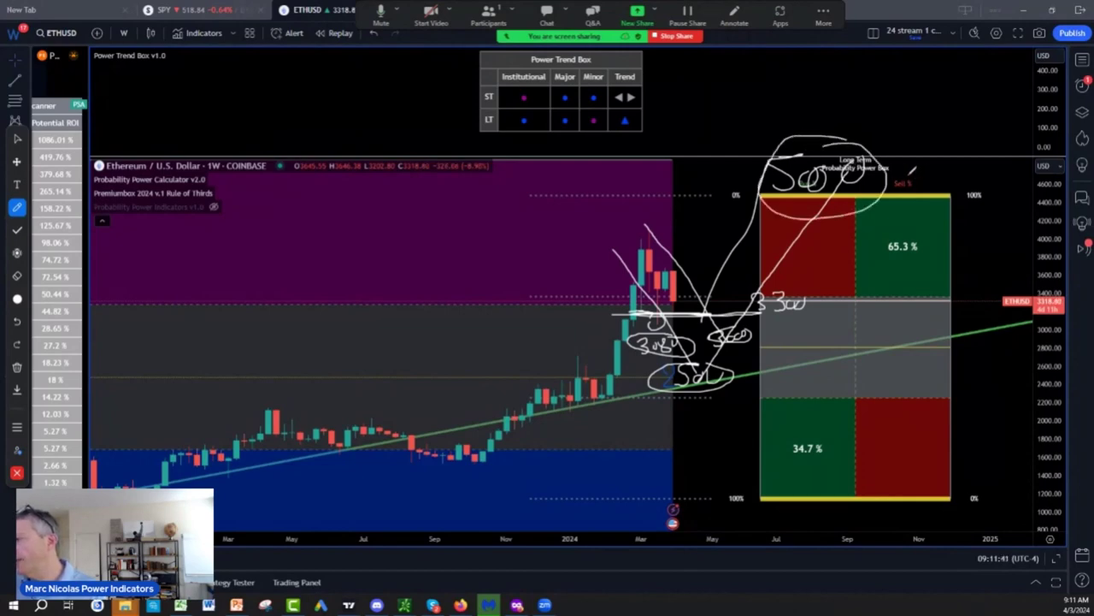
key(Escape)
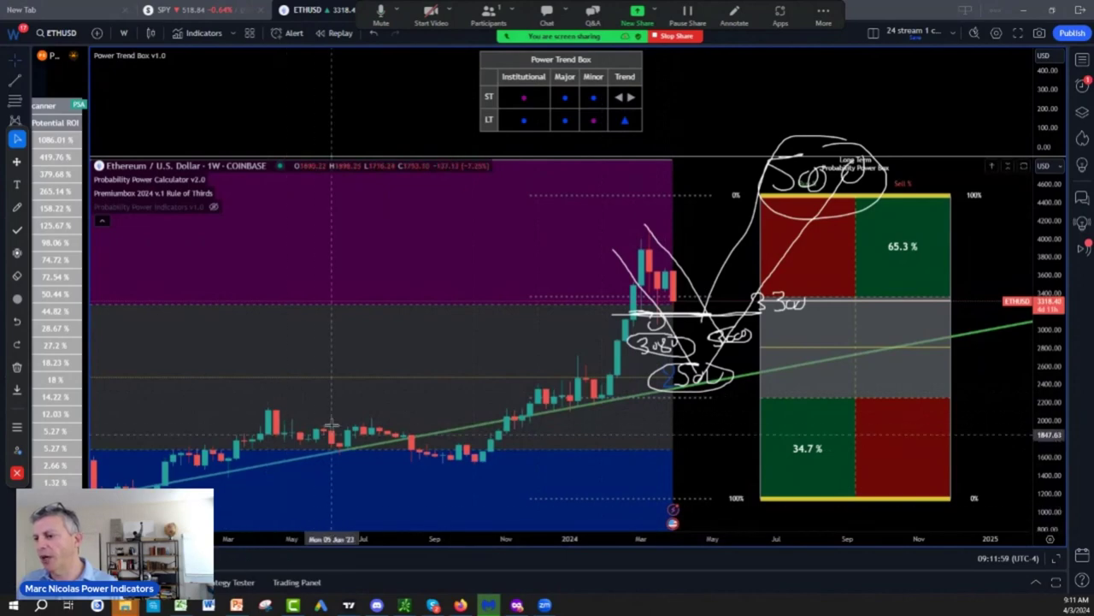
Clear the handwritten annotations from the Ethereum chart
click(18, 369)
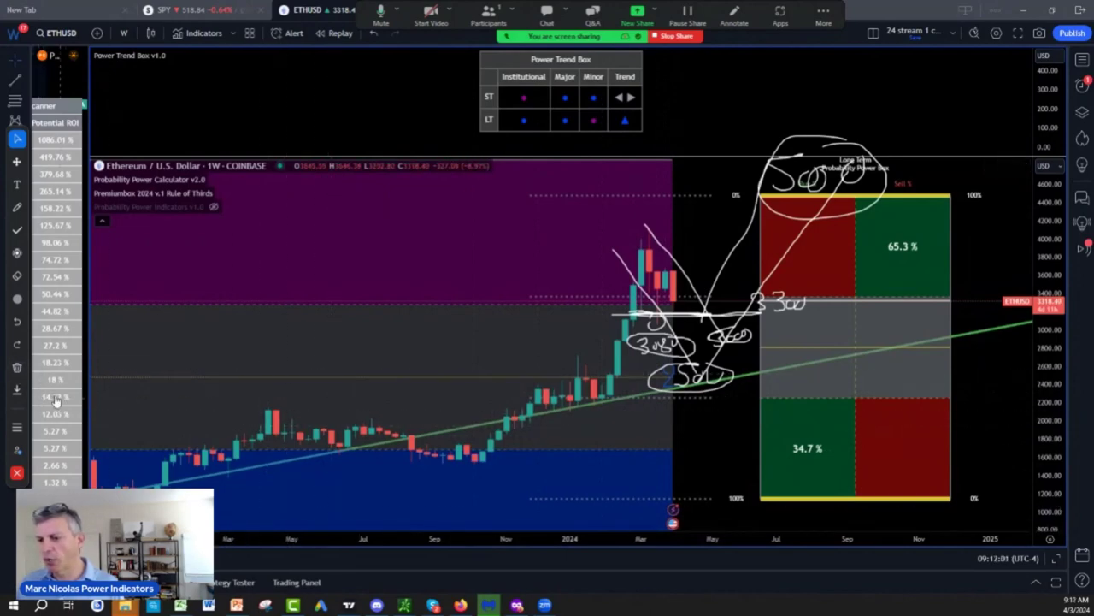